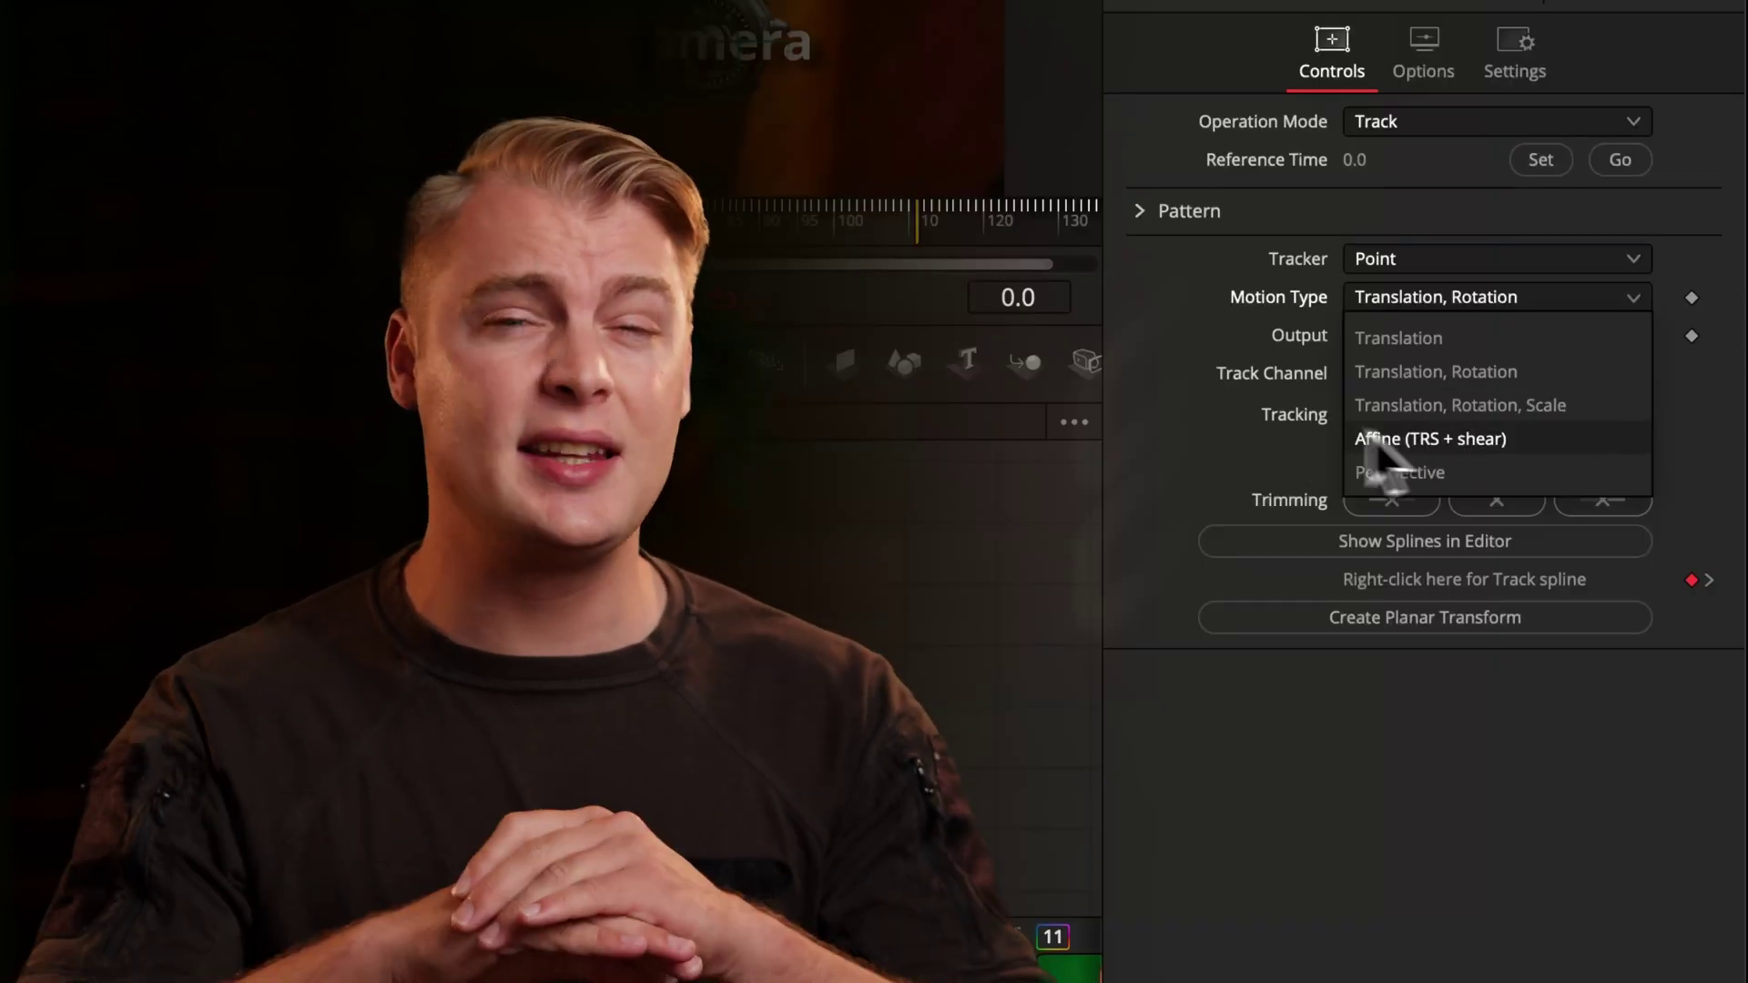
# Set the Tracker to Hybrid Point/Area and the Motion Type to Translation only
pyautogui.click(1407, 262)
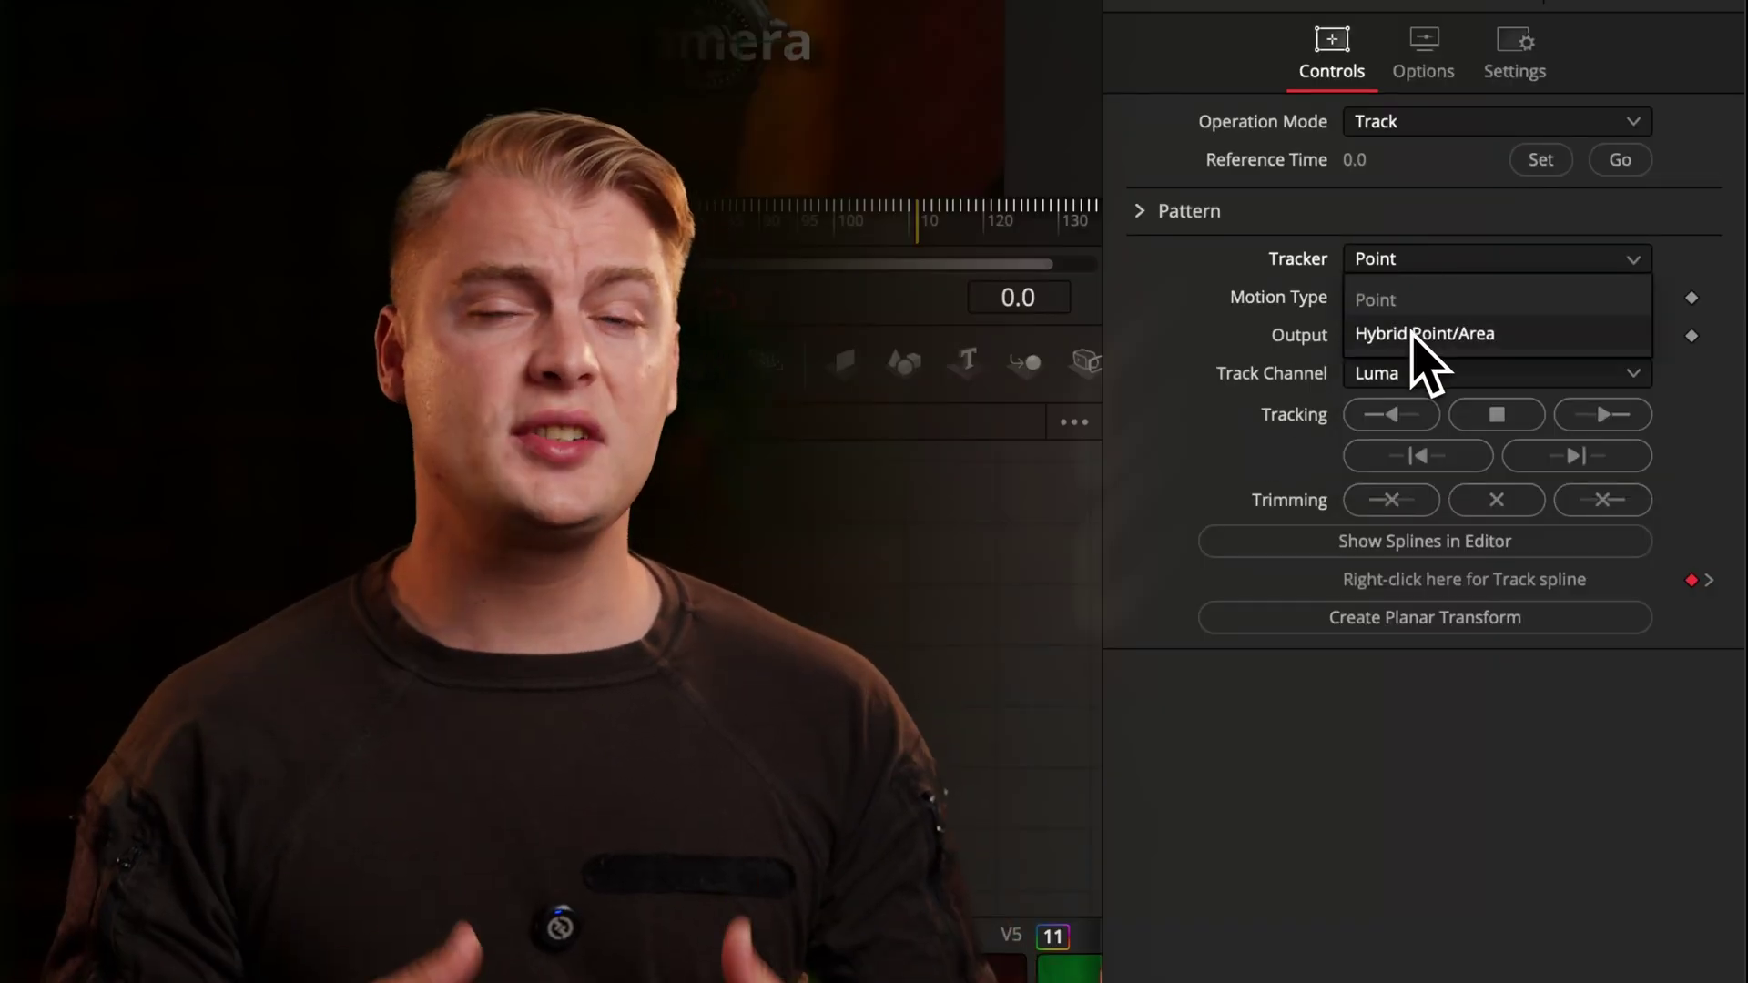
pyautogui.click(1412, 338)
pyautogui.click(1420, 299)
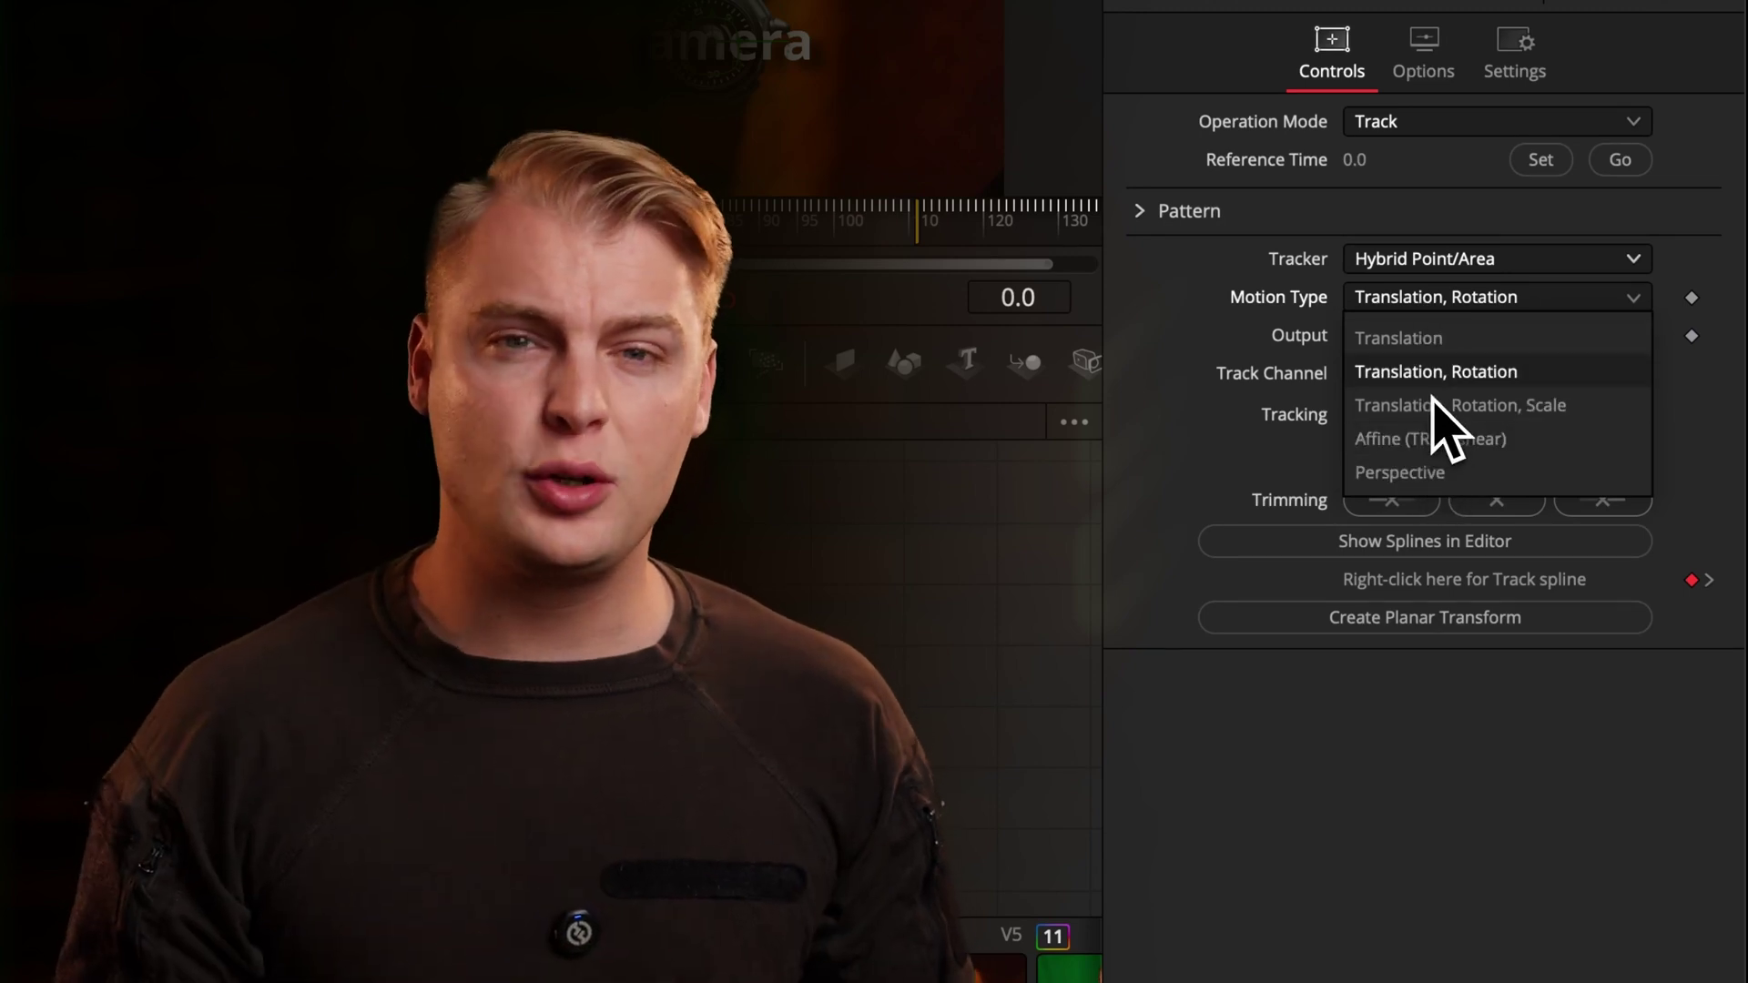
pyautogui.click(1440, 339)
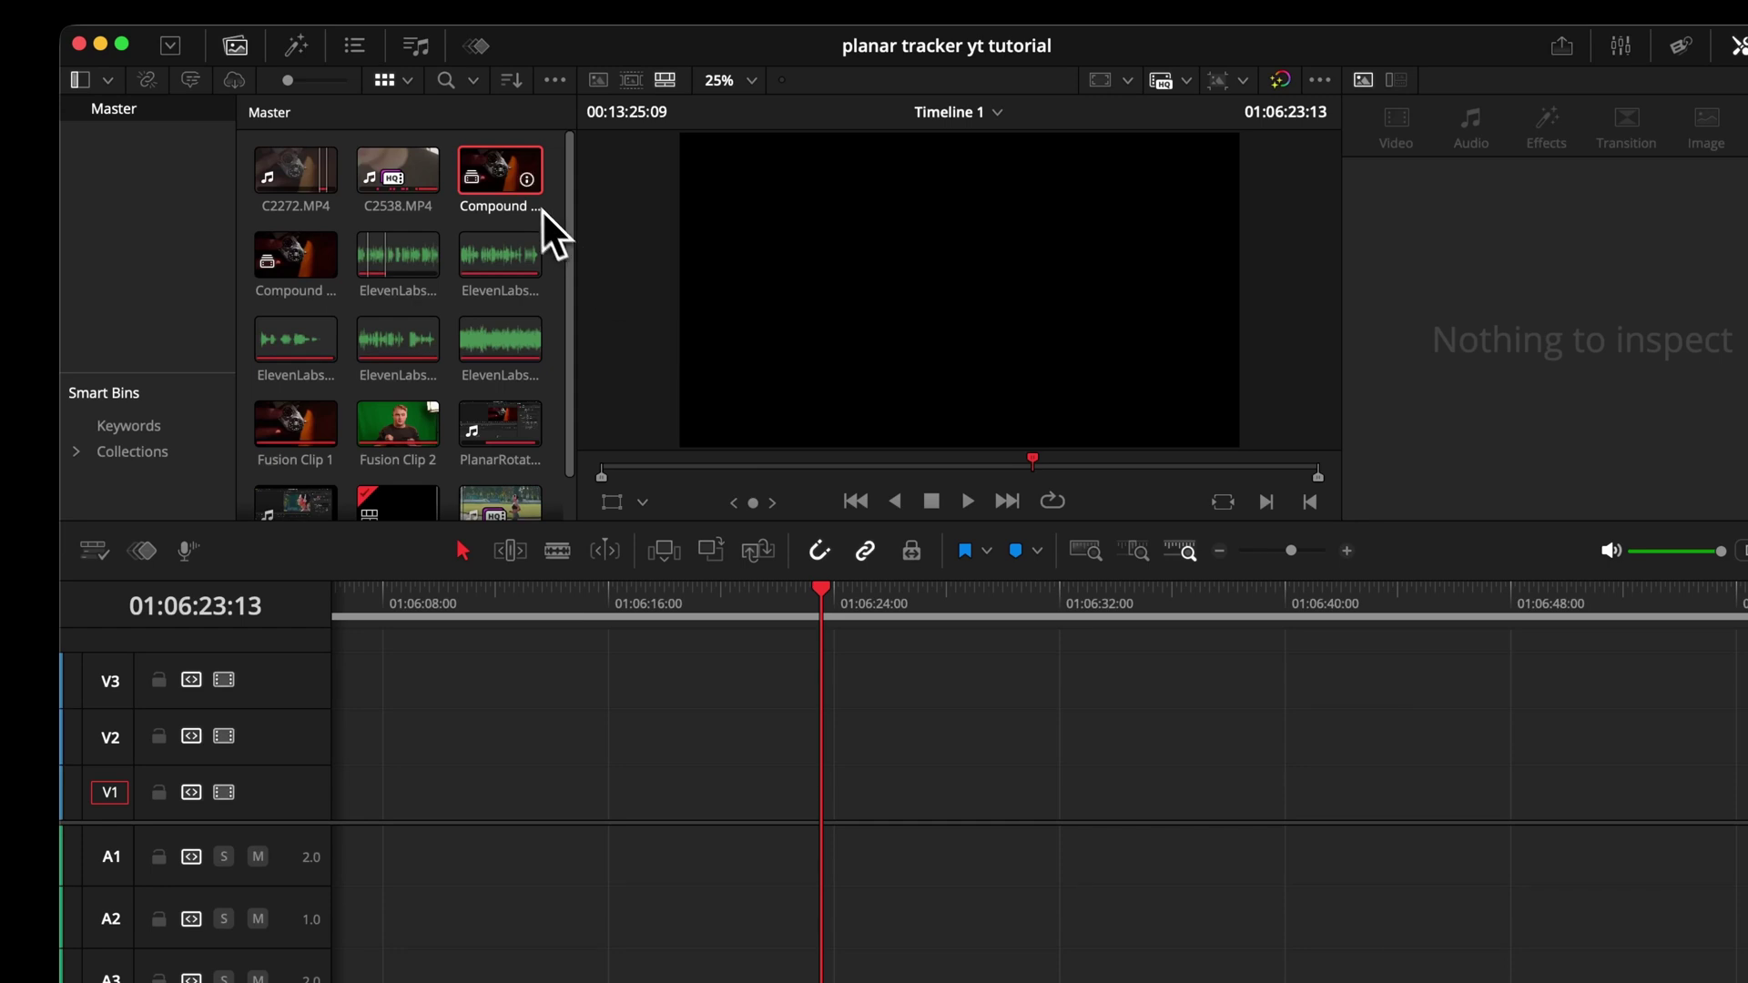
# Place Compound Clip 1 on track V1 and add a Planar Tracker after MediaIn1 in Fusion
pyautogui.moveTo(550, 227); pyautogui.dragTo(782, 784)
pyautogui.moveTo(778, 641); pyautogui.dragTo(839, 631)
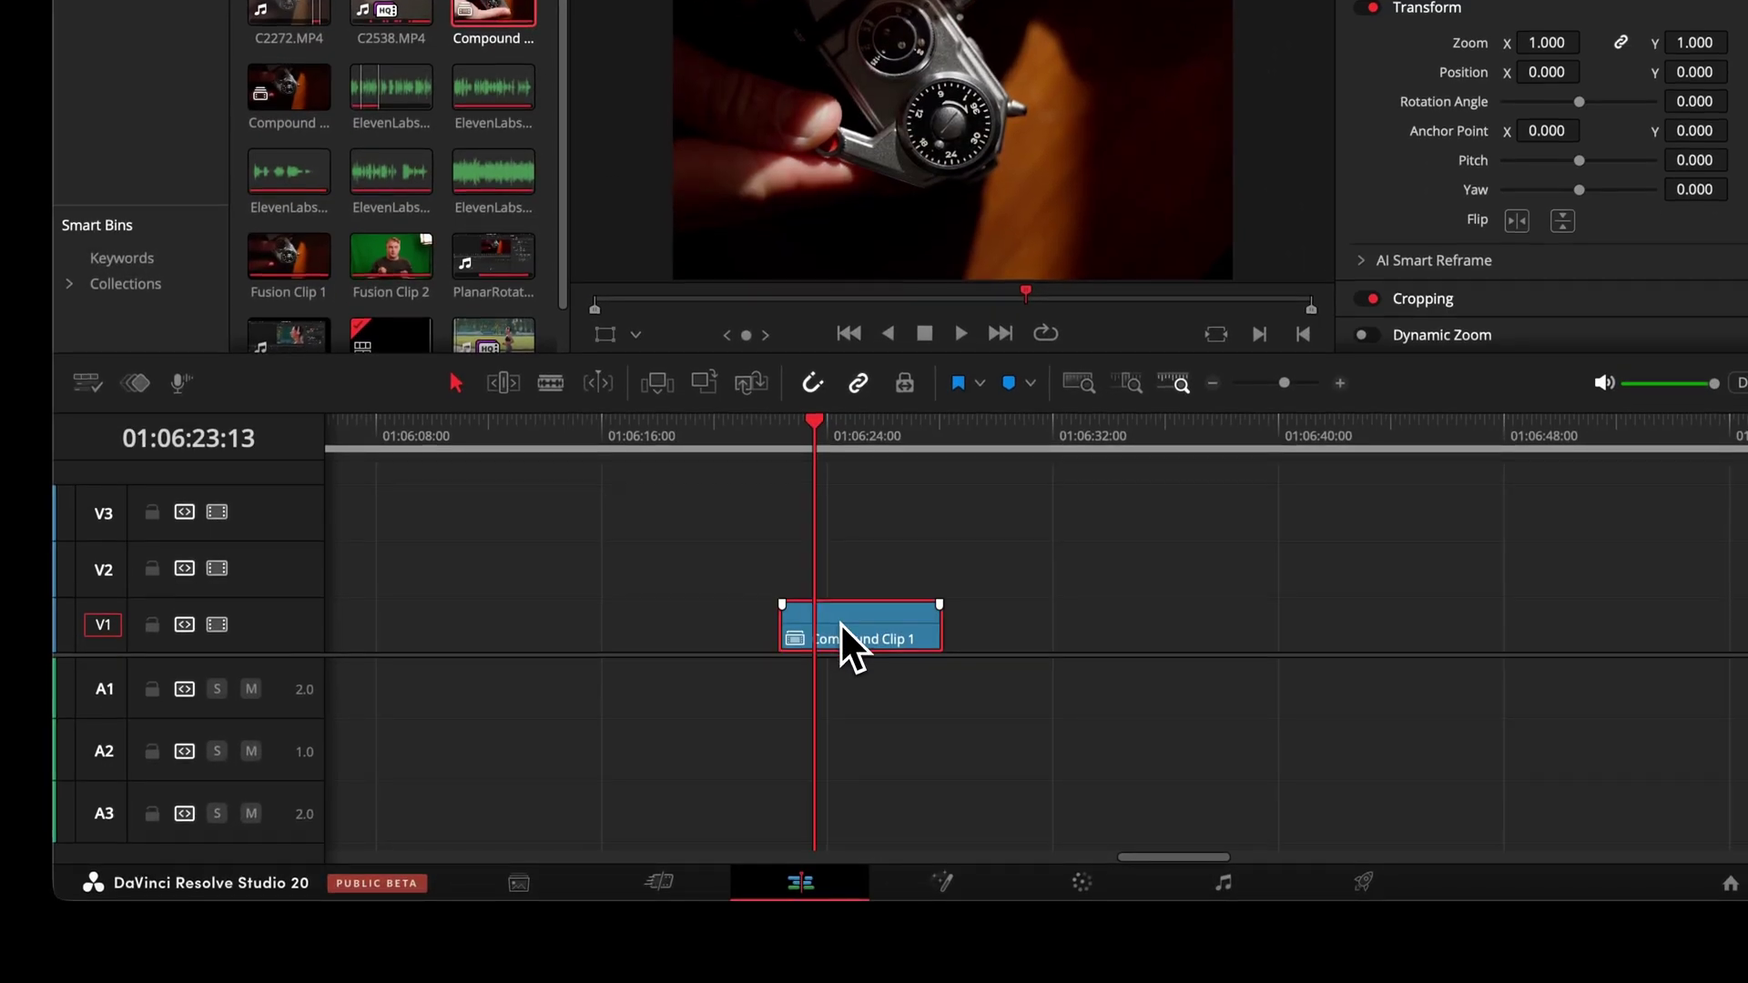
pyautogui.click(976, 883)
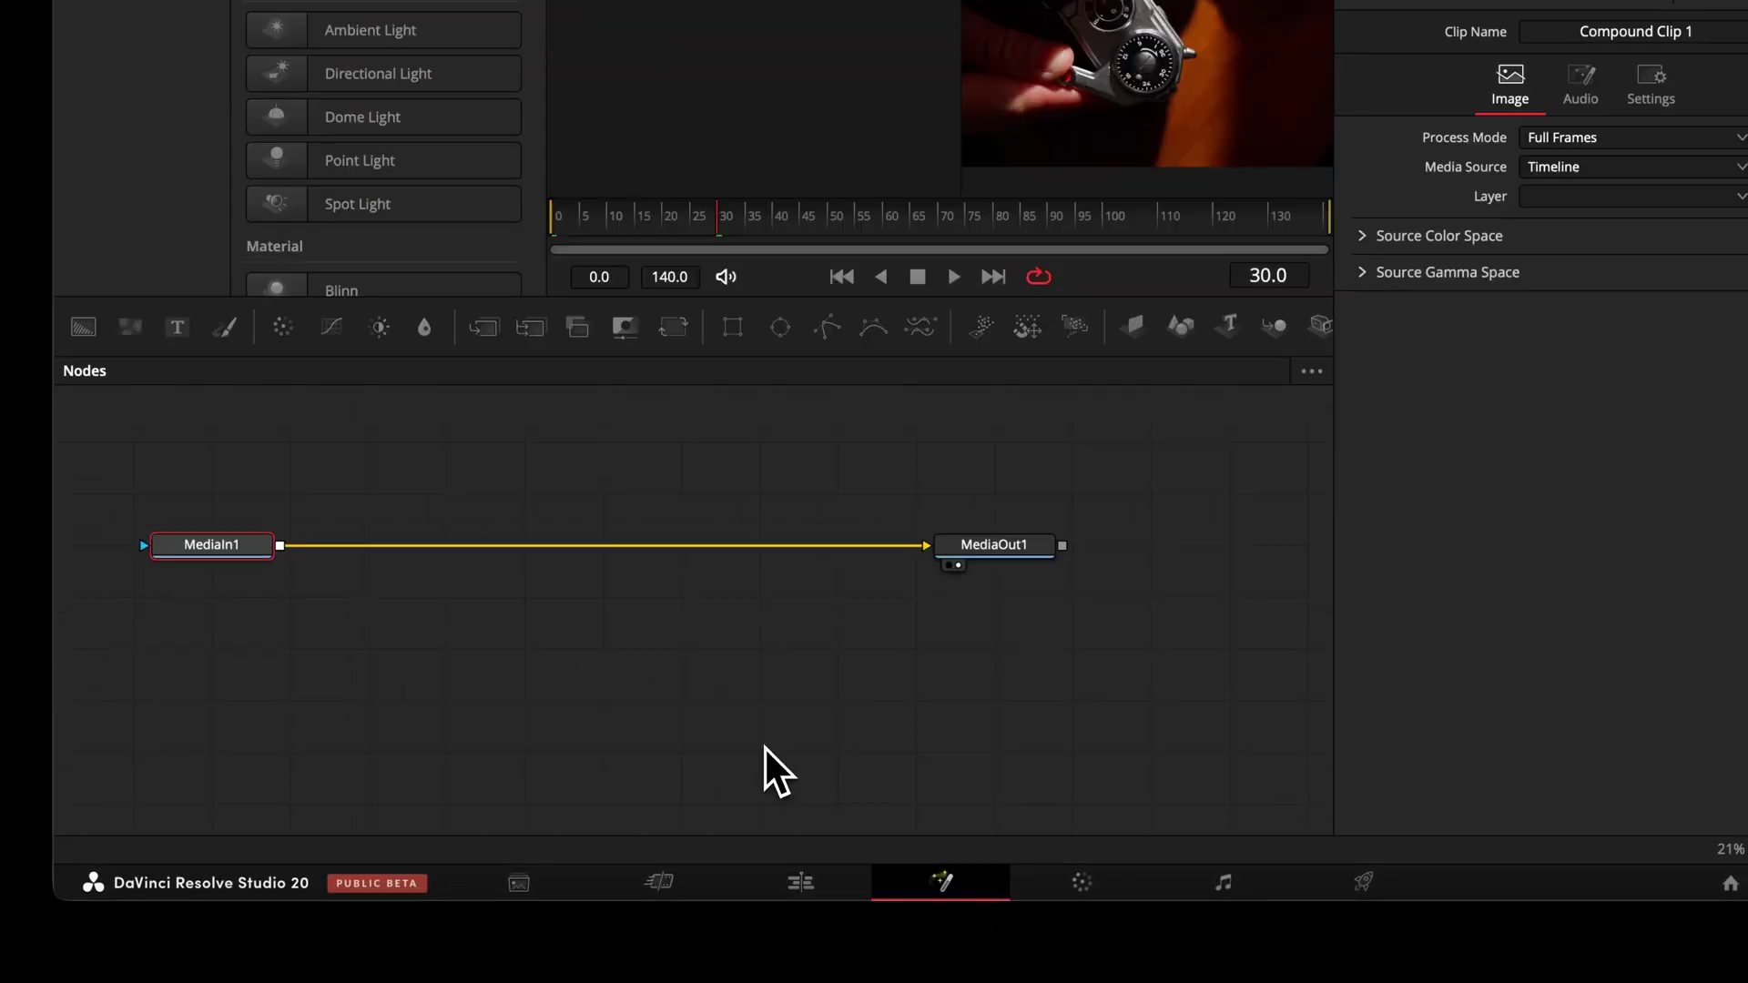
pyautogui.click(223, 545)
pyautogui.hotkey('shift', 'space')
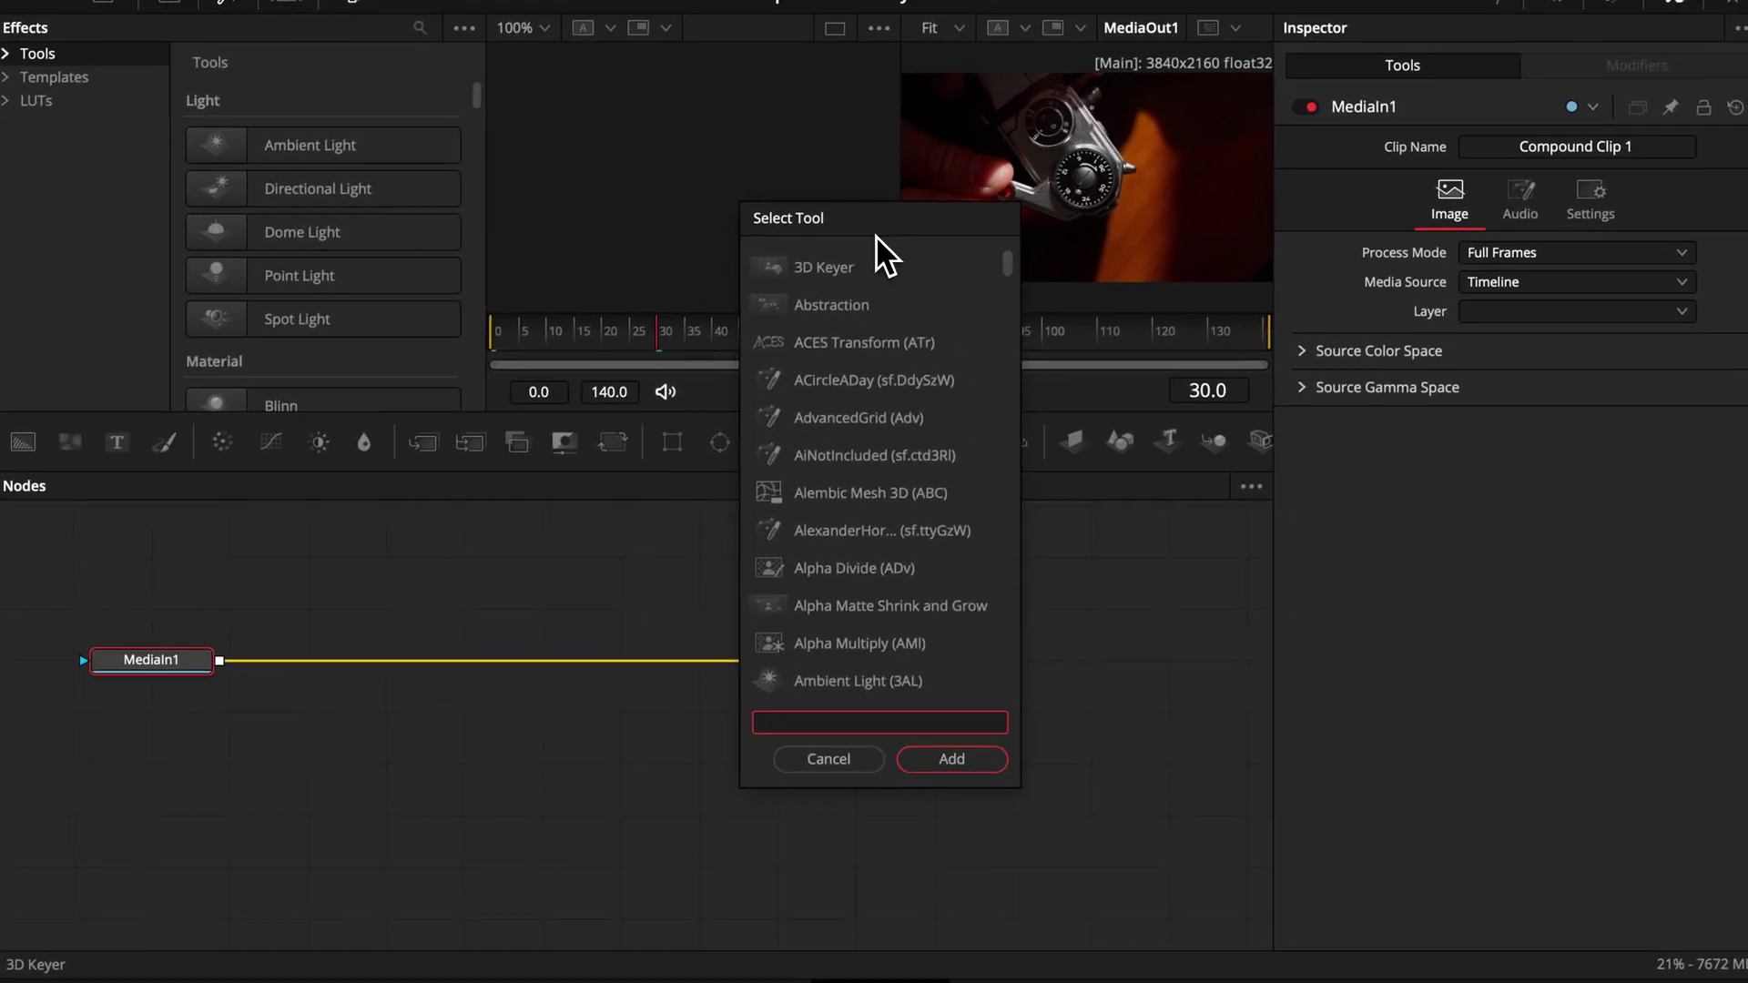
pyautogui.write('planar')
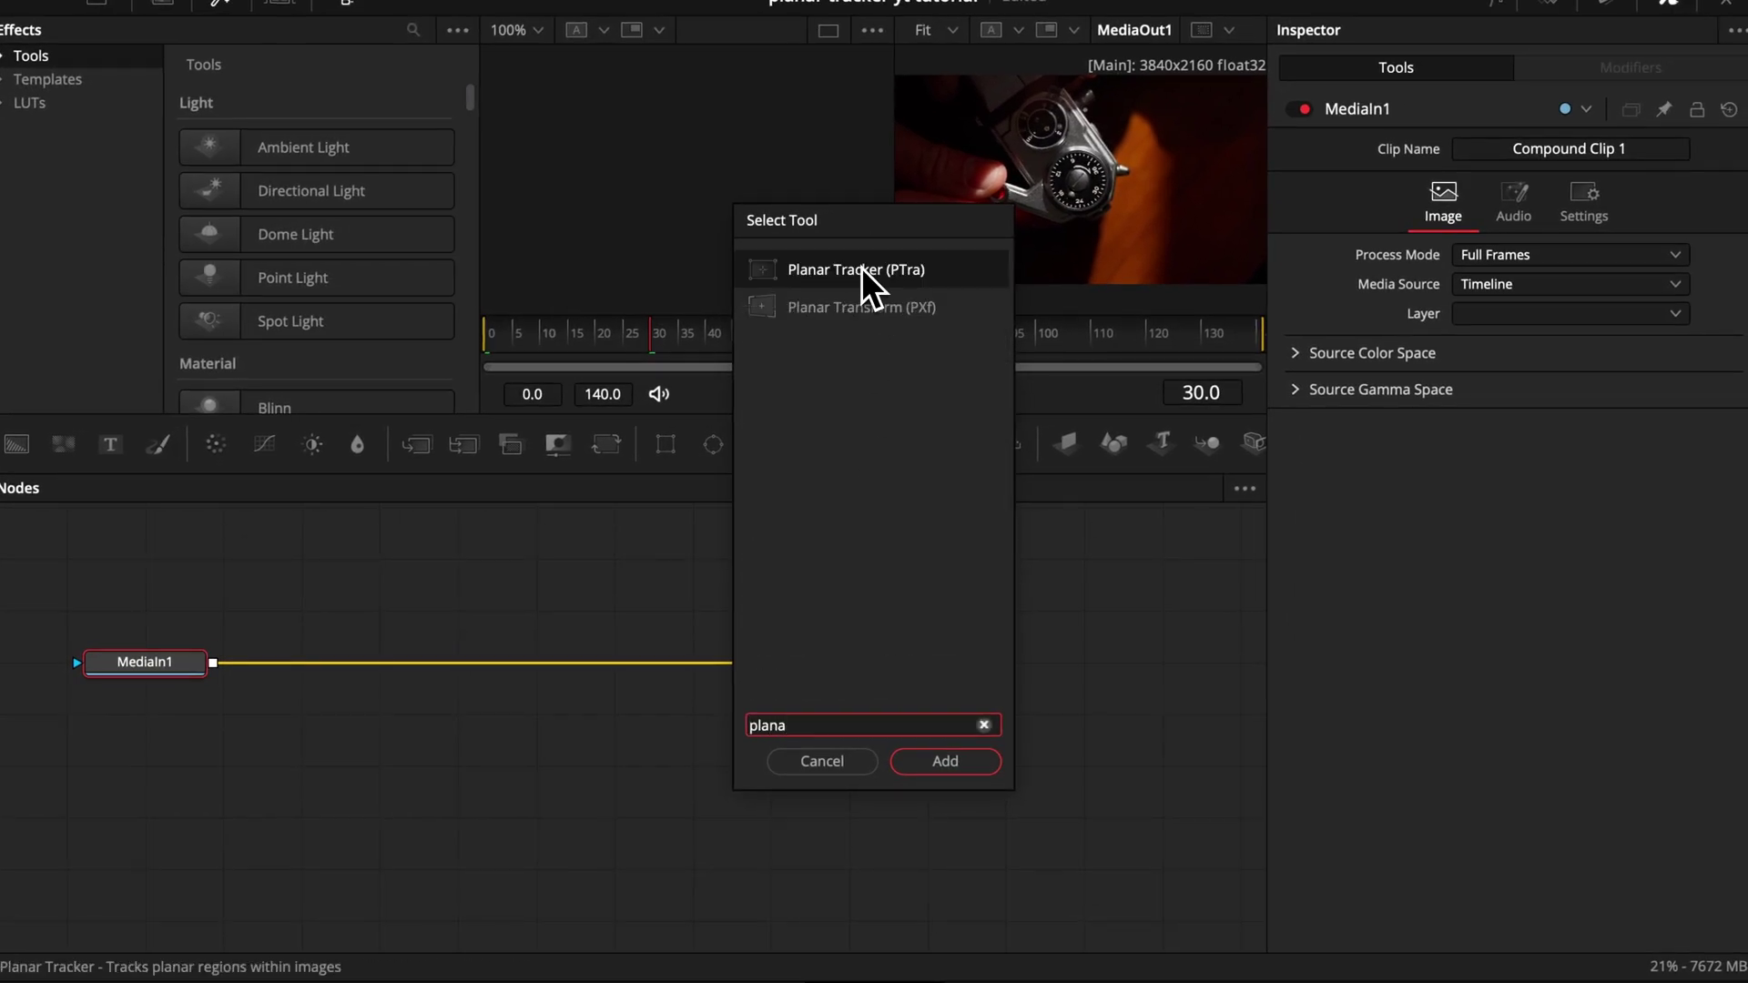
pyautogui.click(861, 269)
# Insert PlanarTracker1 between MediaIn1 and MediaOut1 and zoom in on the viewer
pyautogui.click(938, 763)
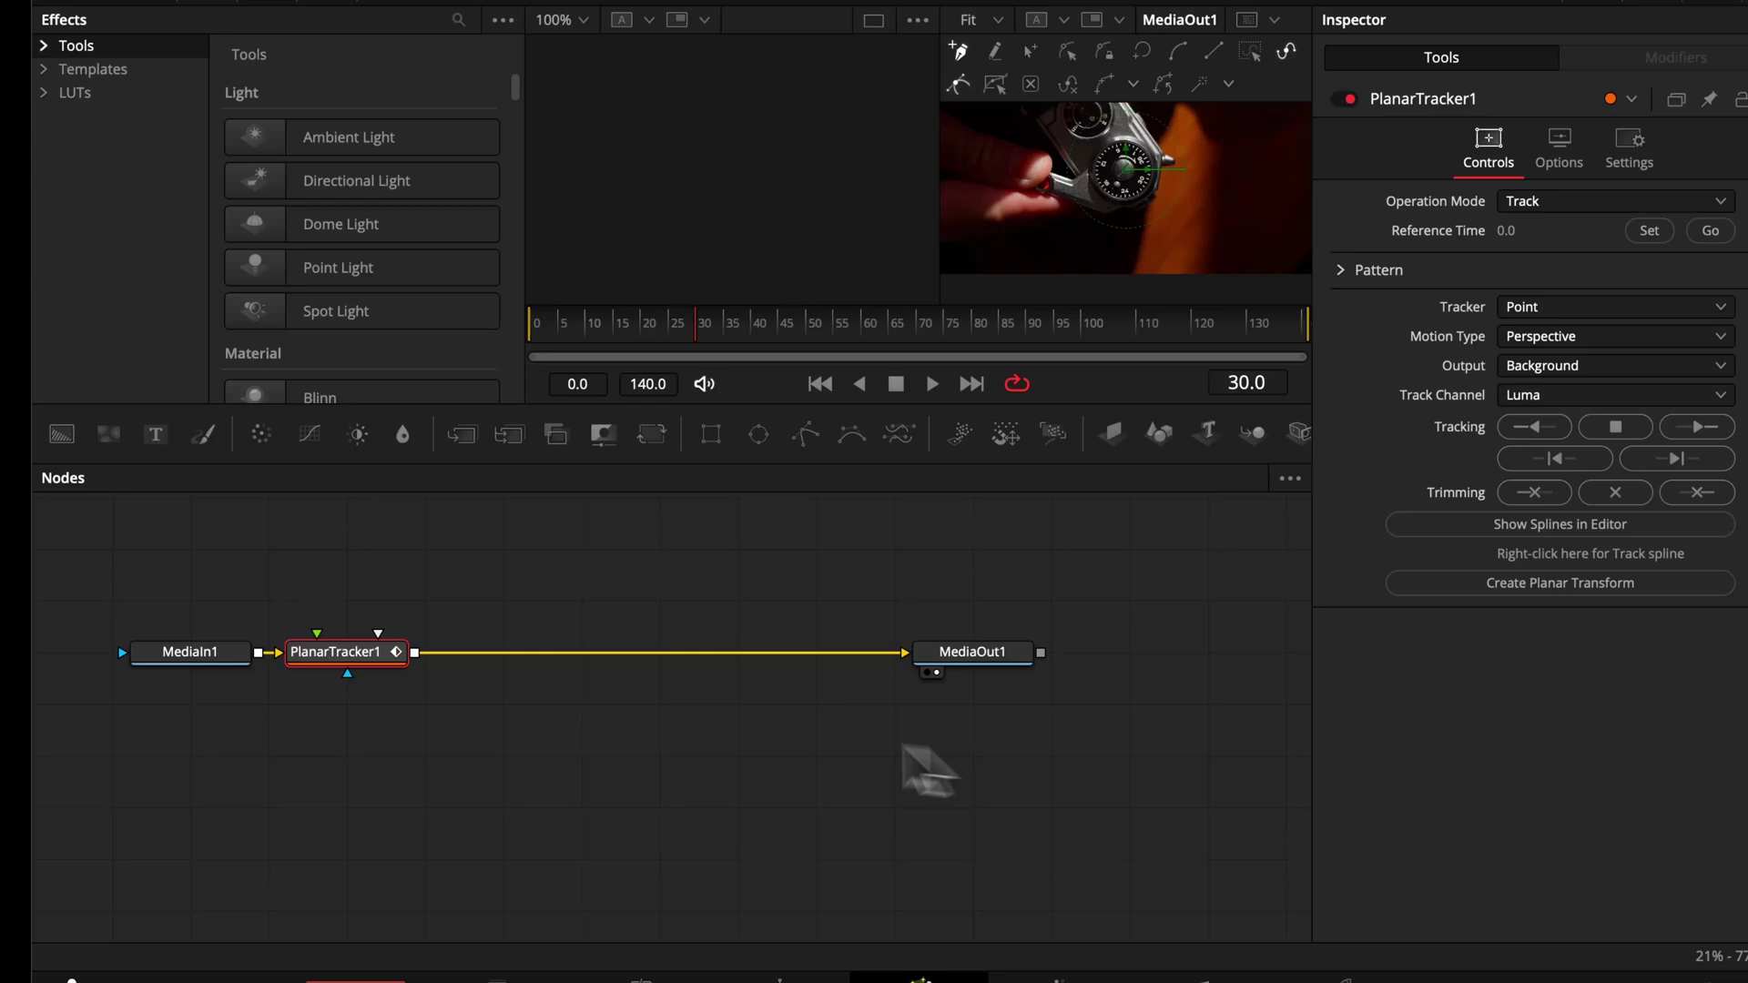
pyautogui.moveTo(308, 692); pyautogui.dragTo(578, 702)
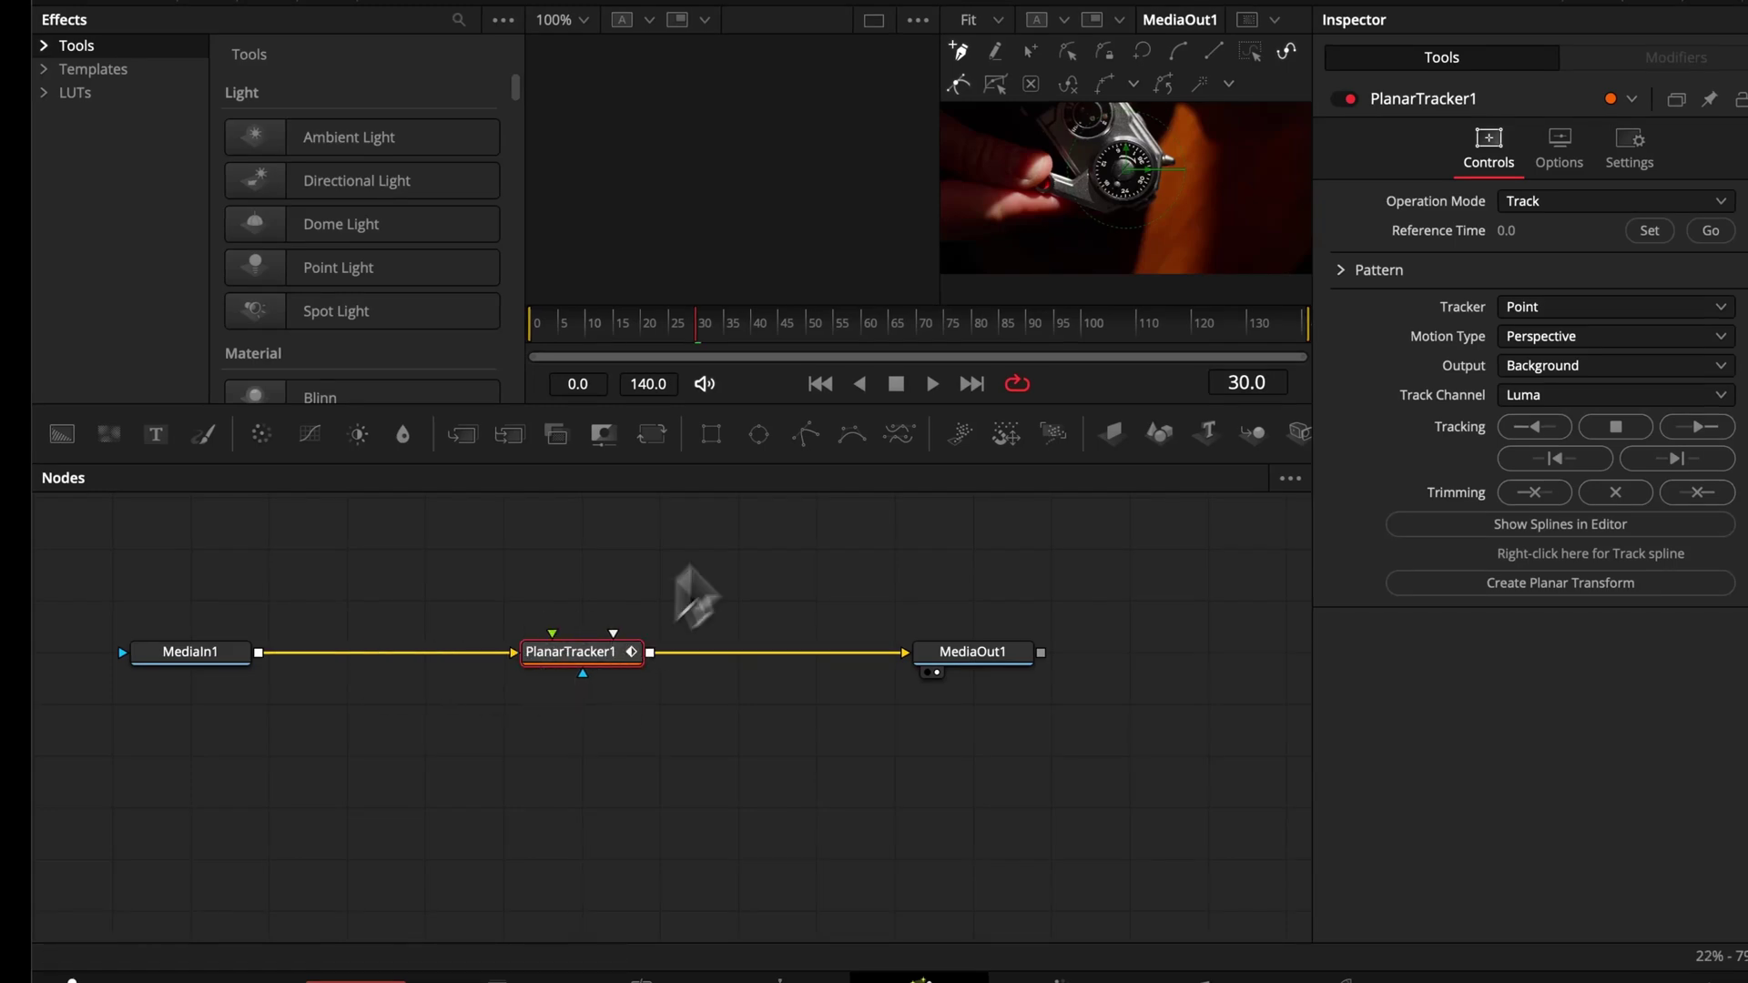
pyautogui.scroll(3, 1143, 233)
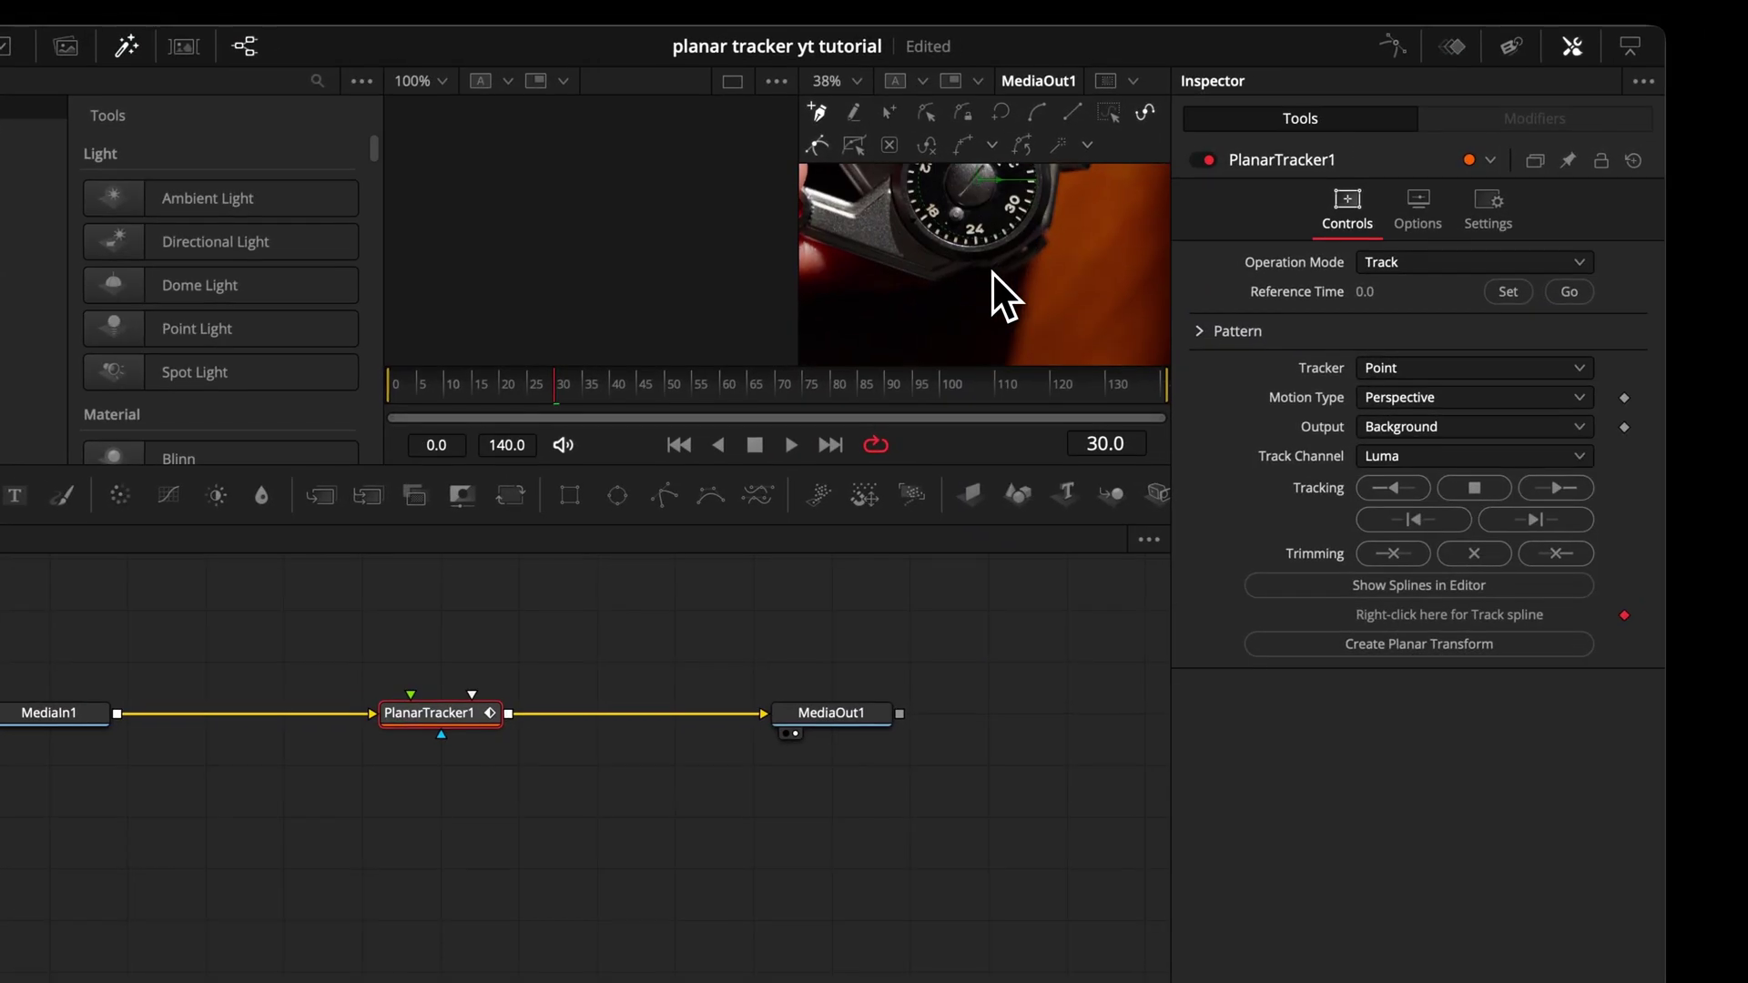
pyautogui.scroll(2, 992, 273)
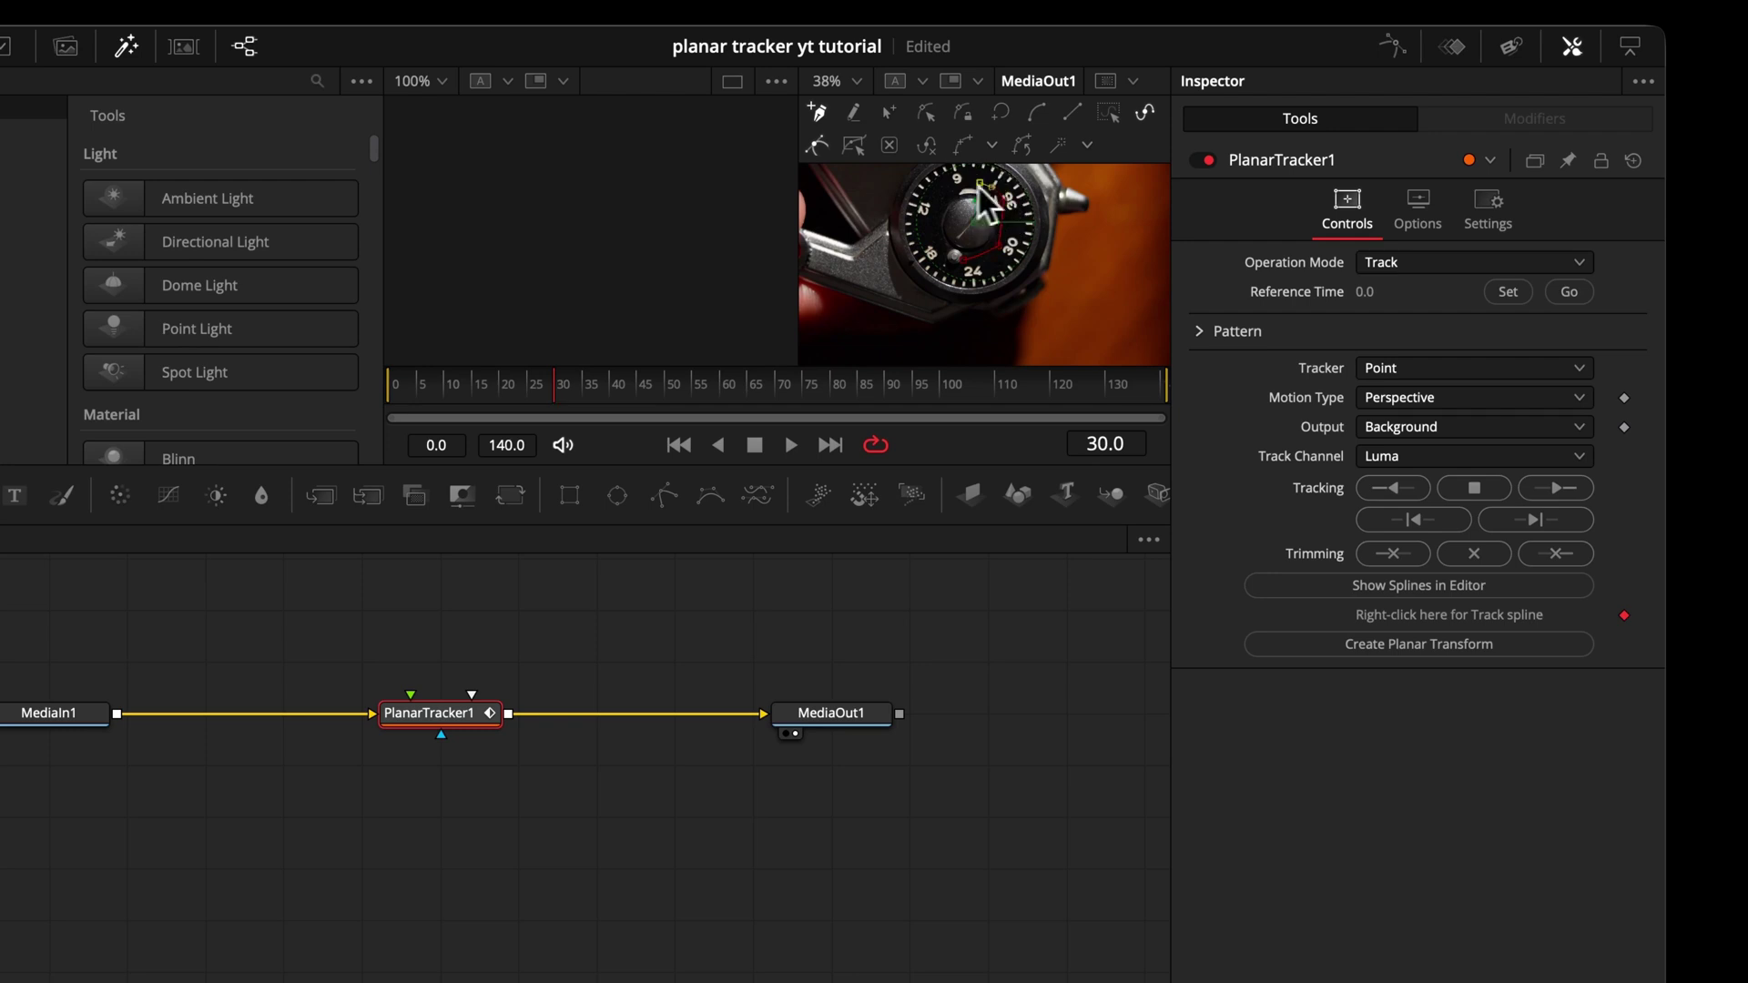
# Close the tracking polygon around the watch dial, keeping Operation Mode on Track
pyautogui.click(948, 245)
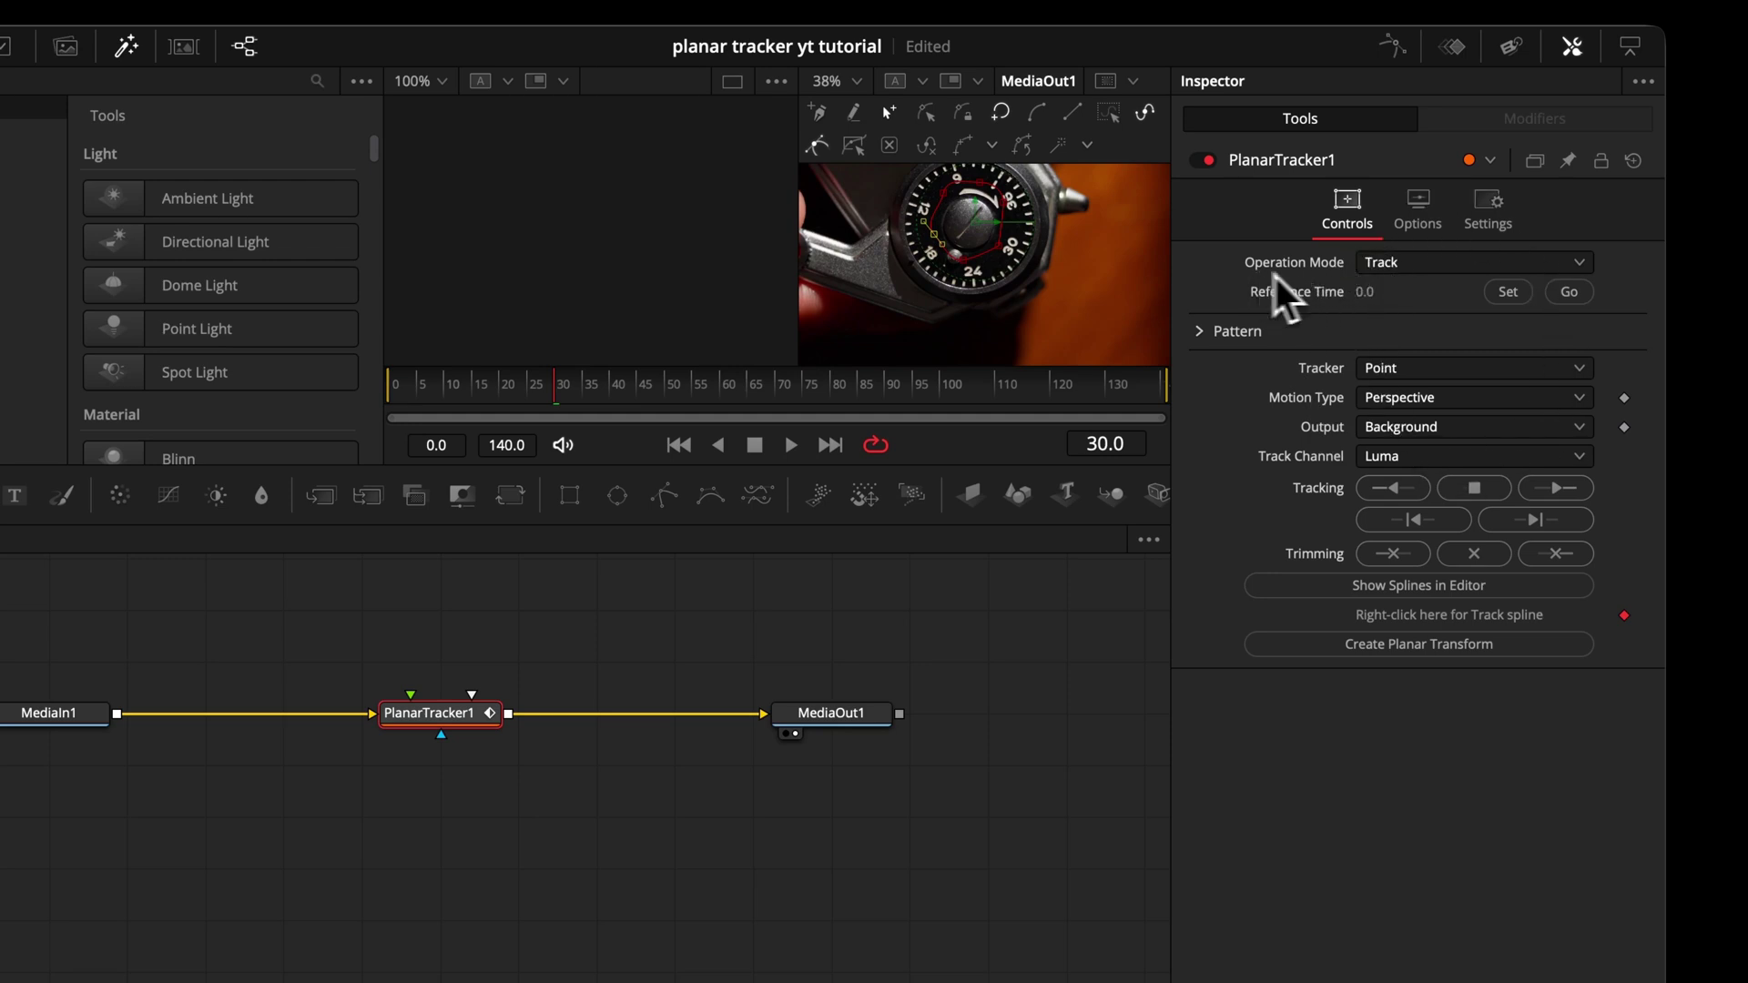
pyautogui.click(1381, 265)
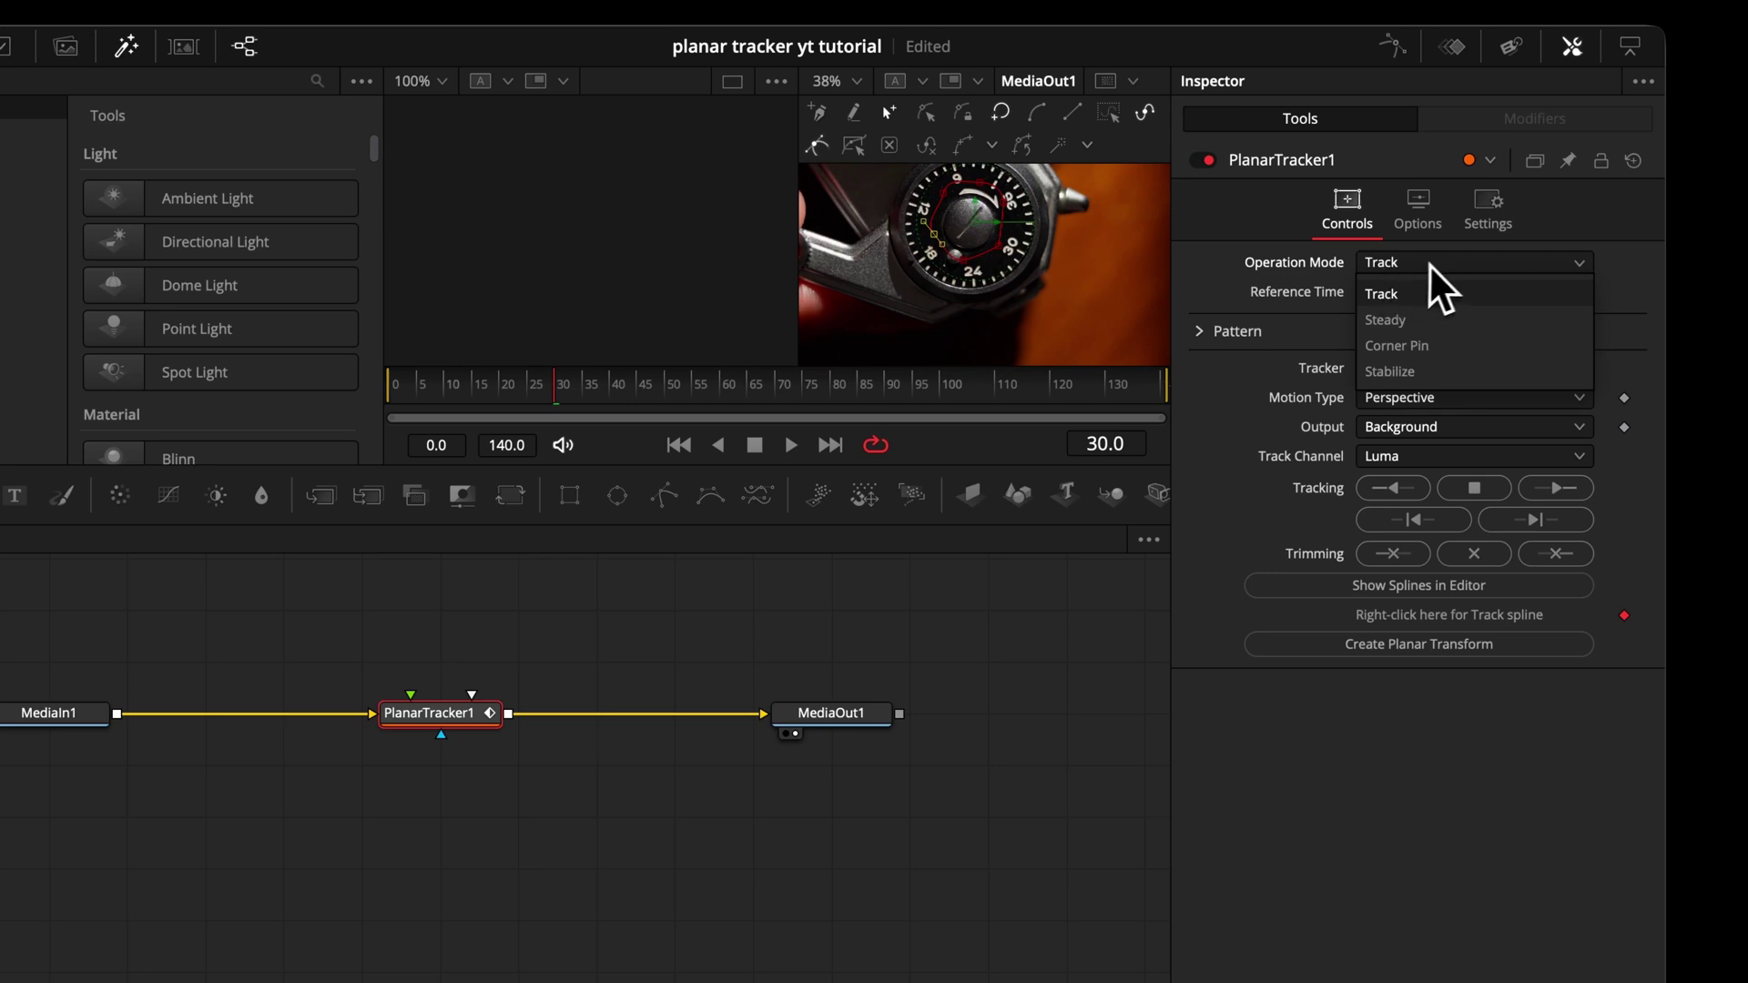
pyautogui.click(1382, 294)
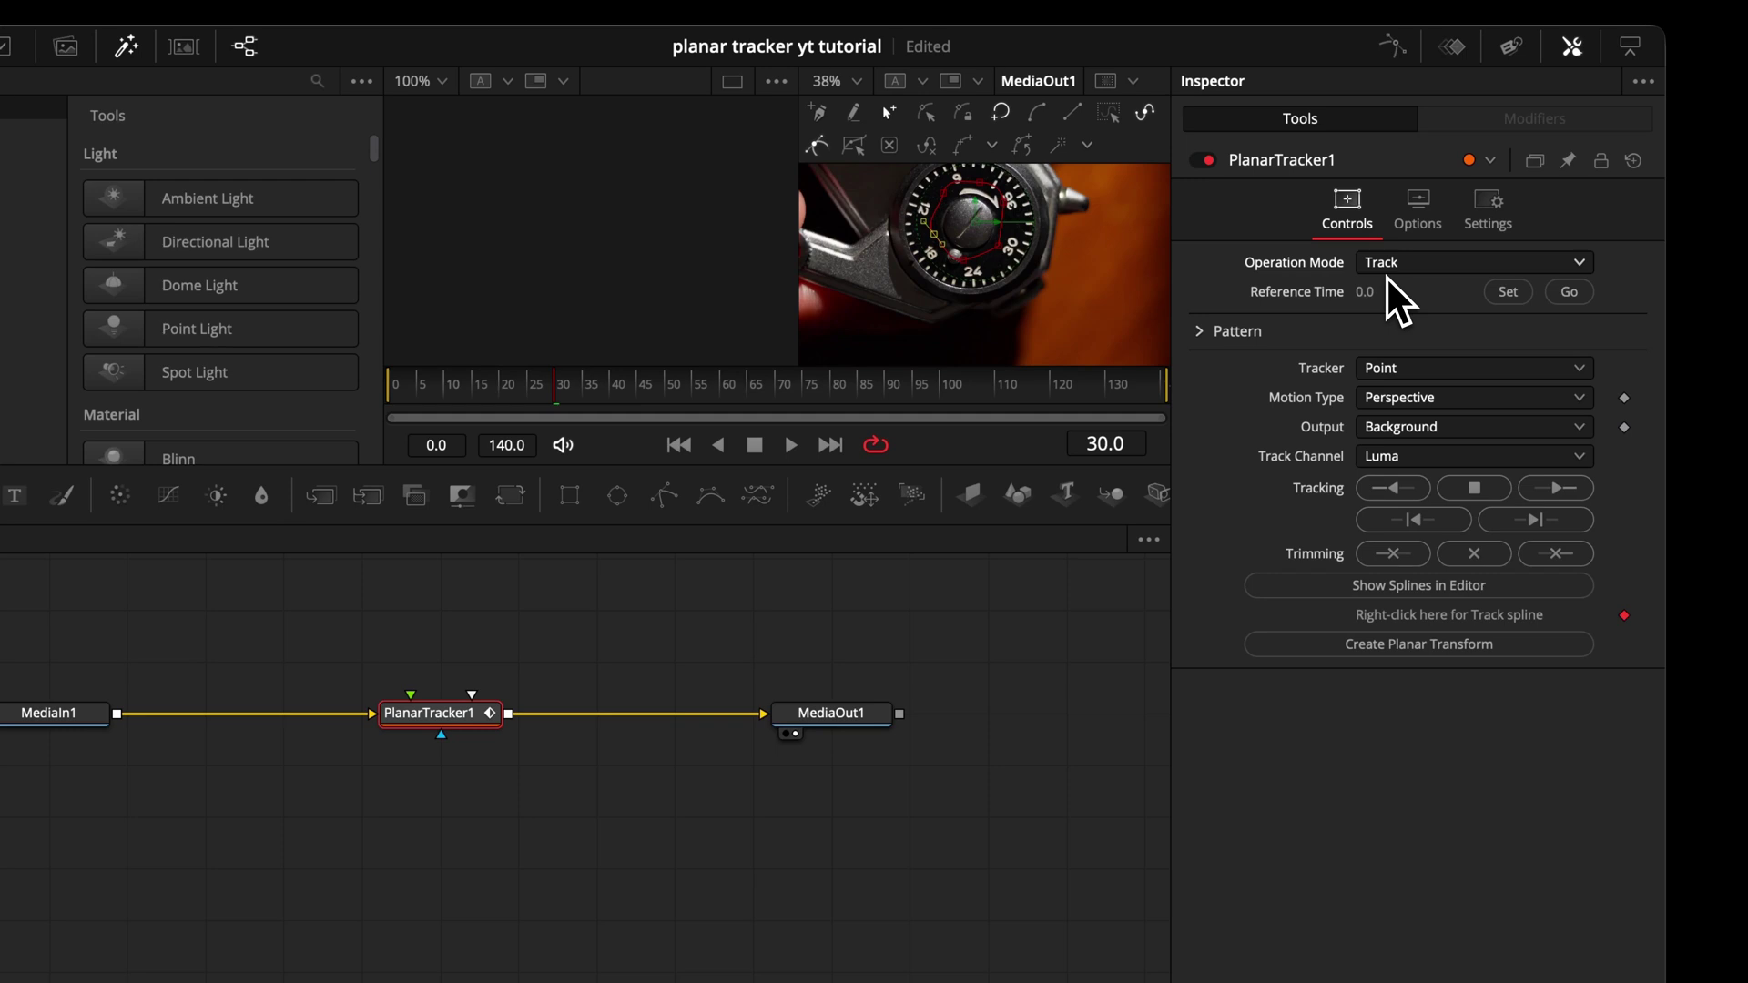
# Change the Tracker to Hybrid Point/Area, leaving Motion Type on Perspective
pyautogui.click(1494, 399)
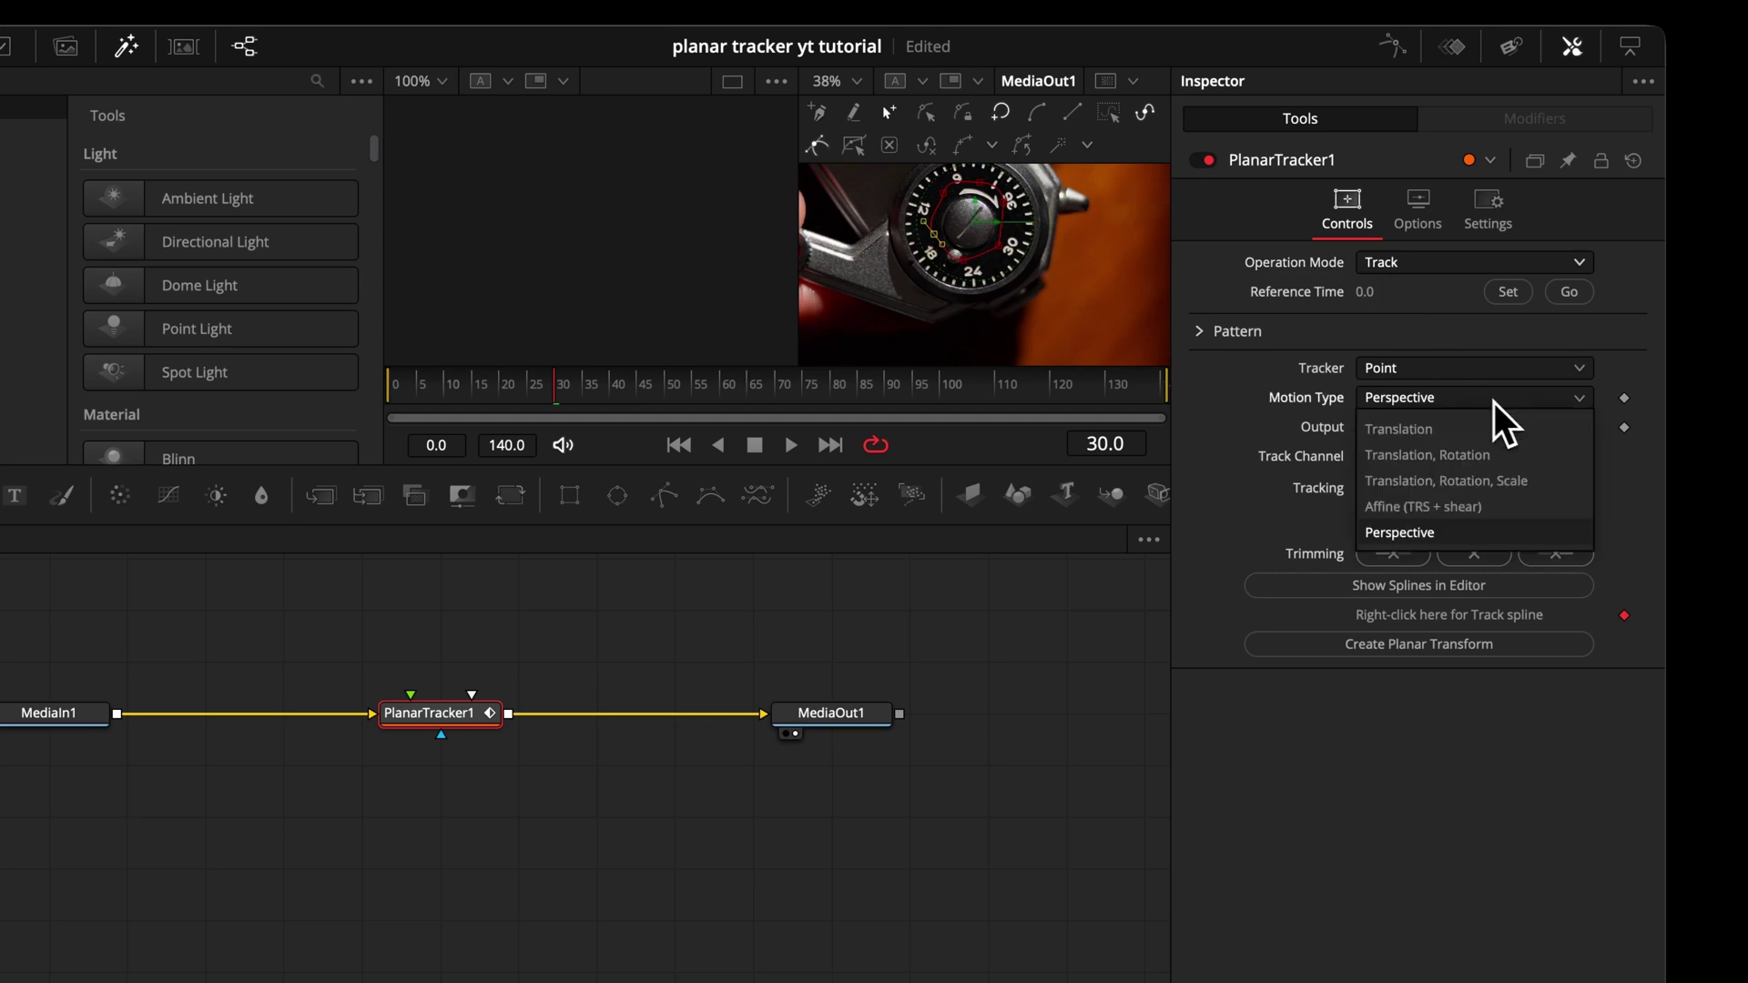
pyautogui.click(1492, 402)
pyautogui.click(1446, 377)
pyautogui.click(1443, 379)
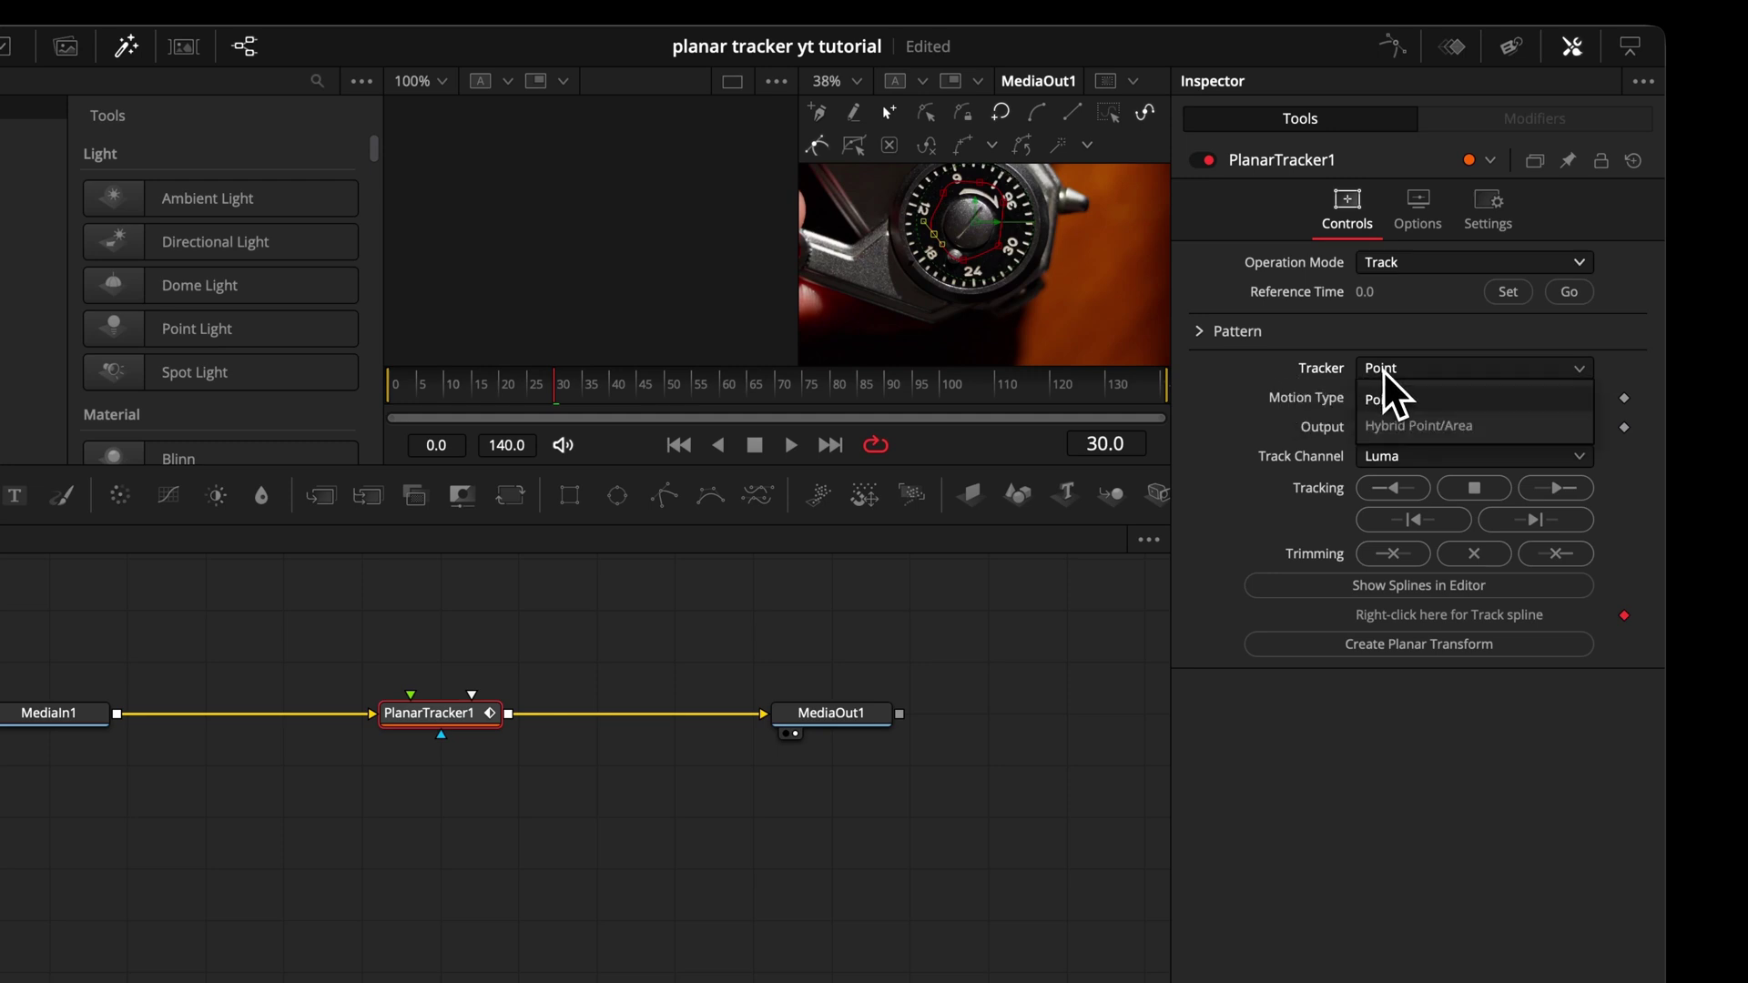
pyautogui.click(1401, 426)
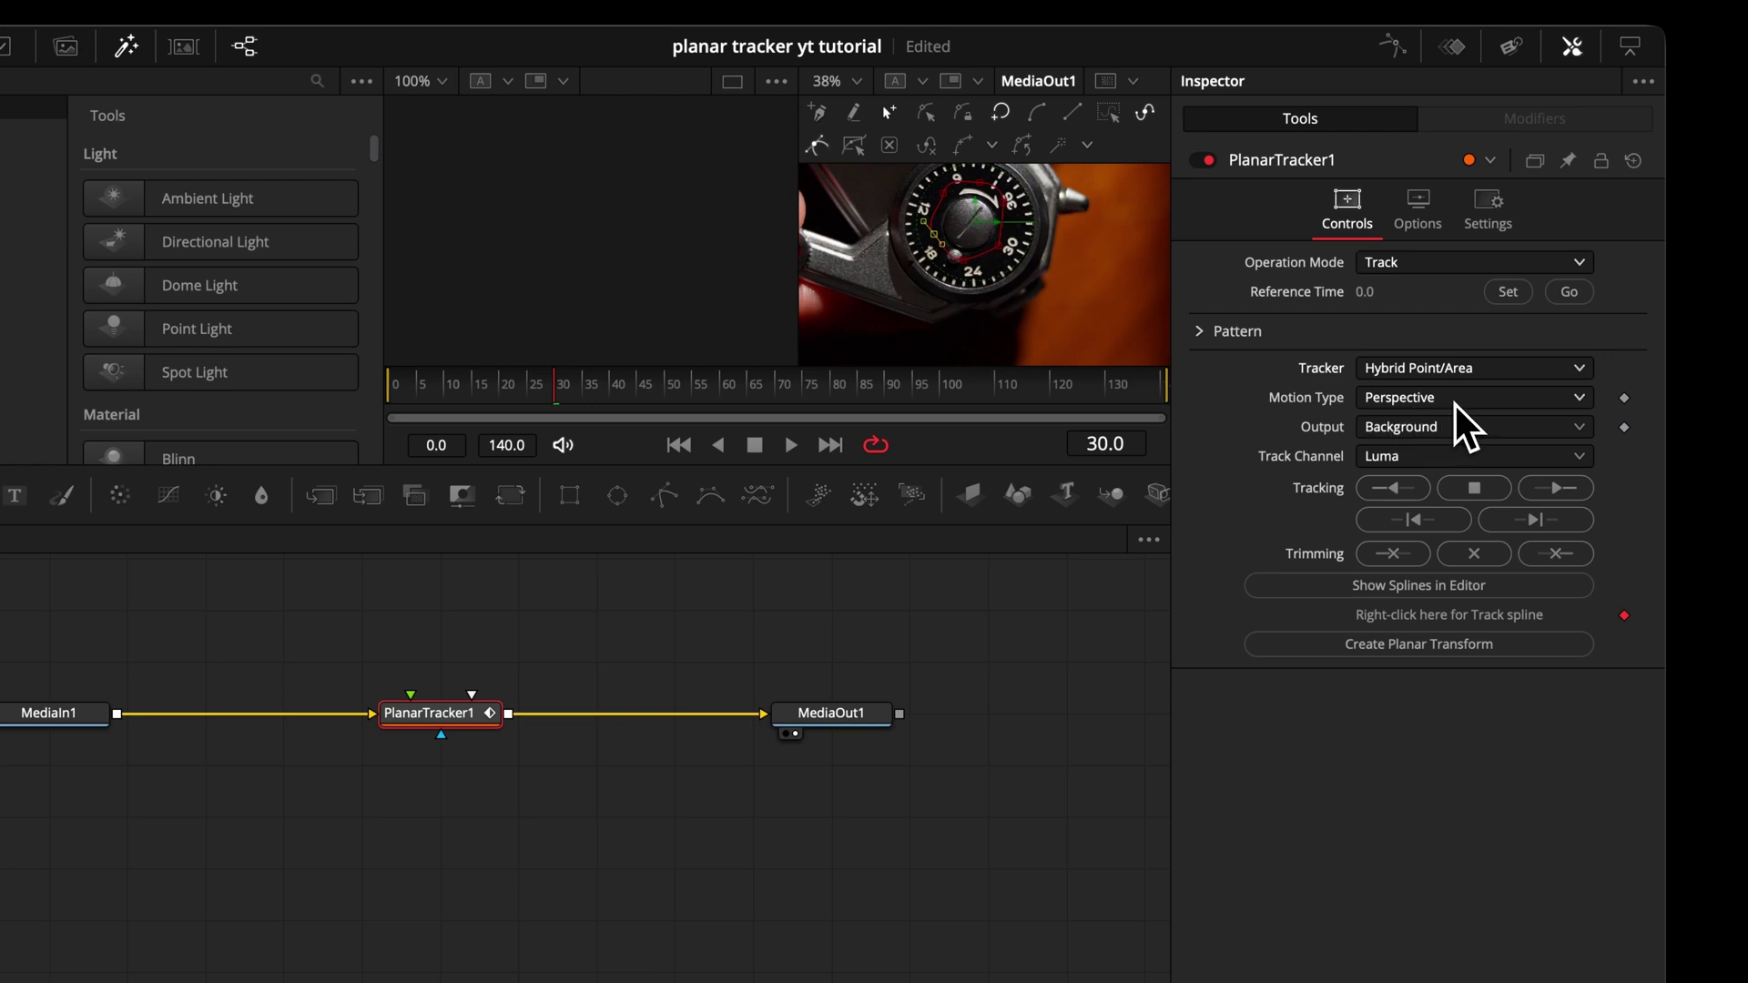
# Set Motion Type to Translation, Rotation with the Tracker on Point
pyautogui.click(1456, 406)
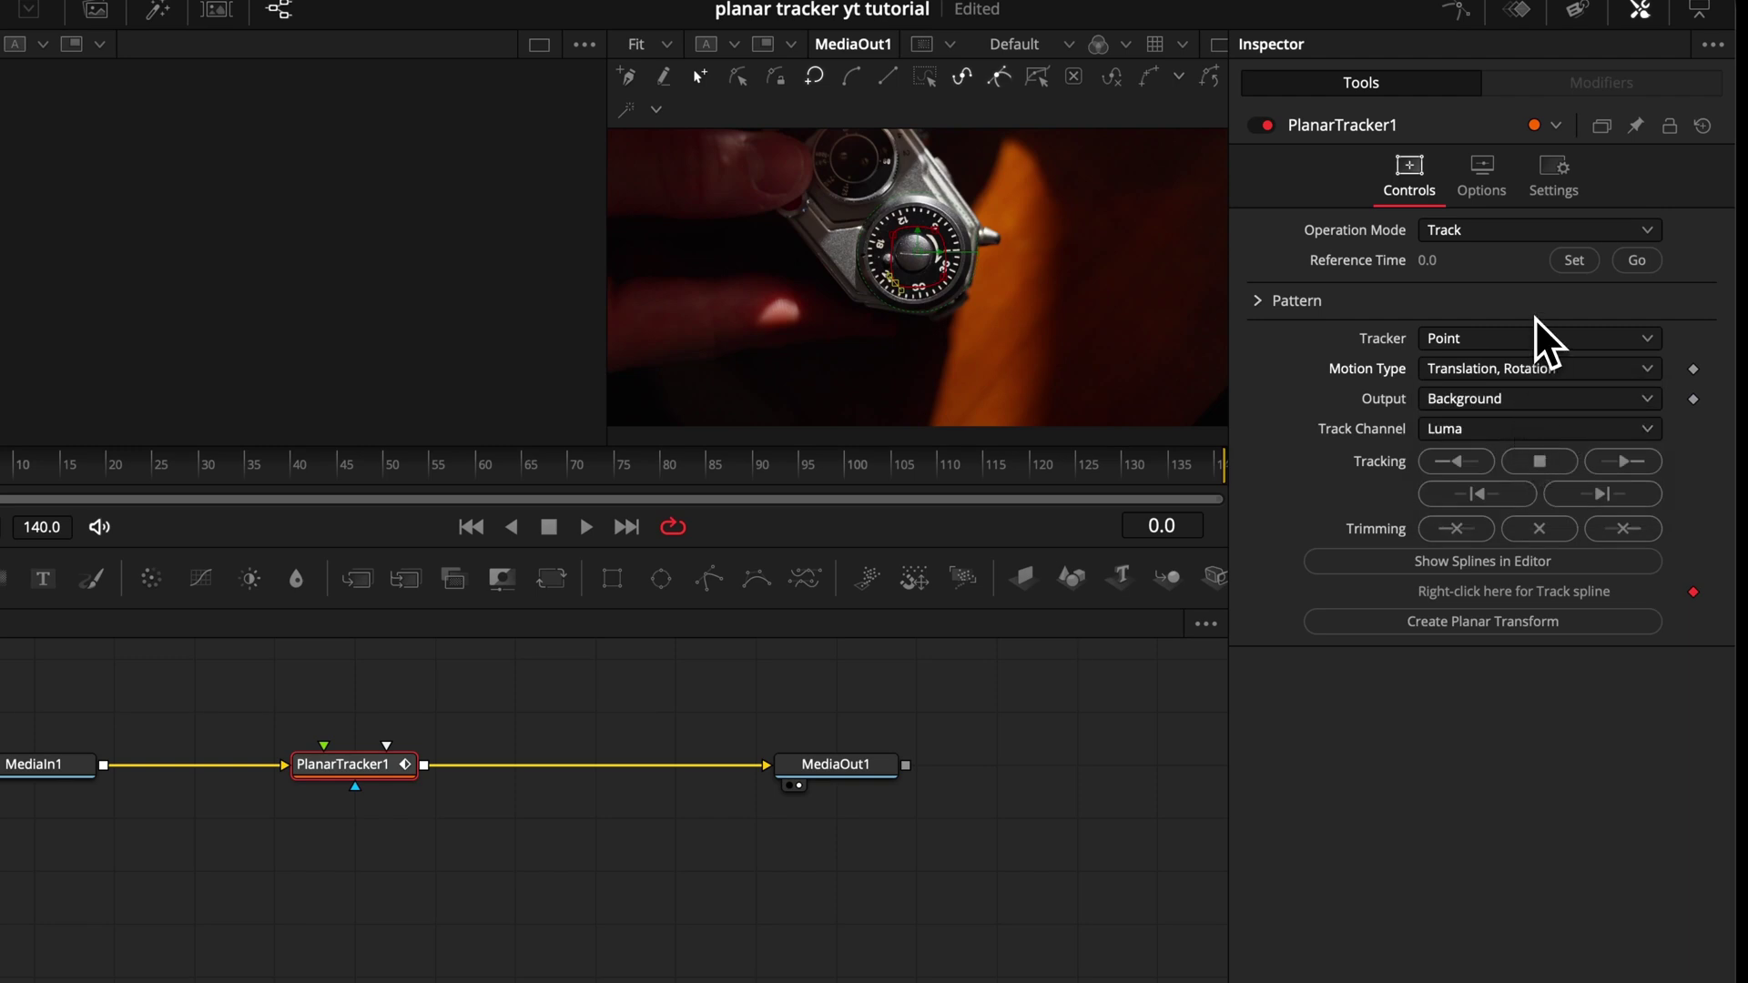
# Set frame 0 as the reference and track the watch dial forward and backward to frame 140
pyautogui.click(1579, 267)
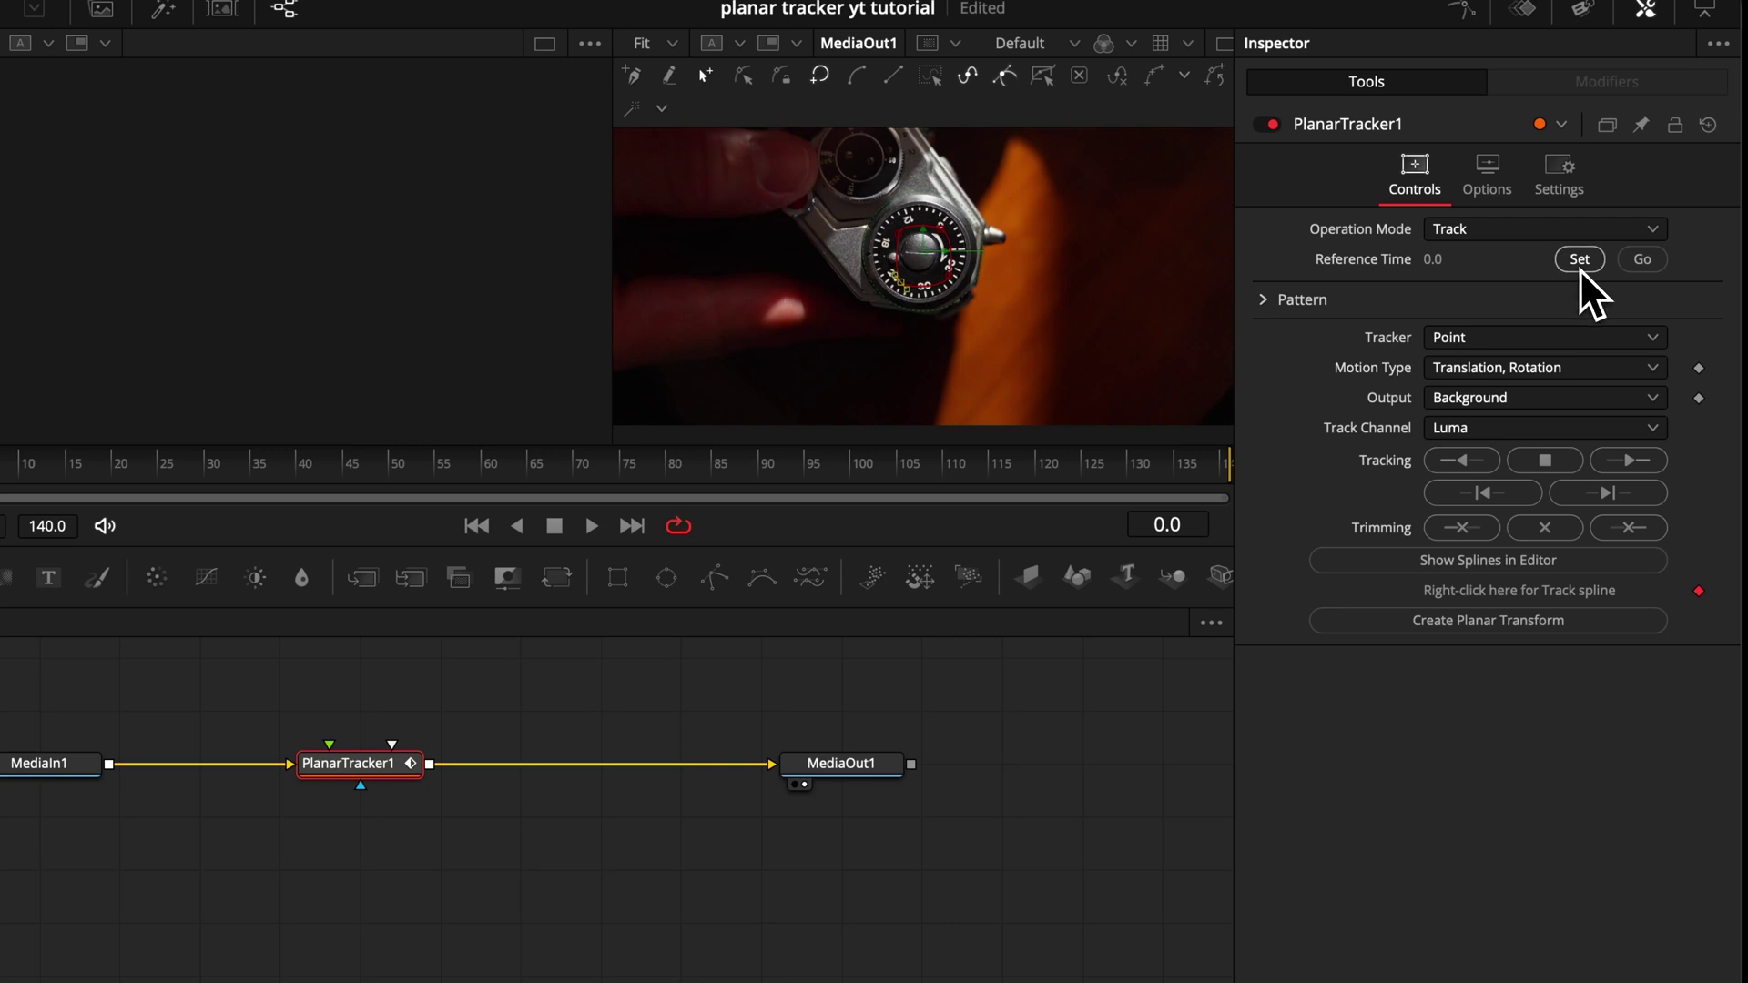
pyautogui.click(1629, 459)
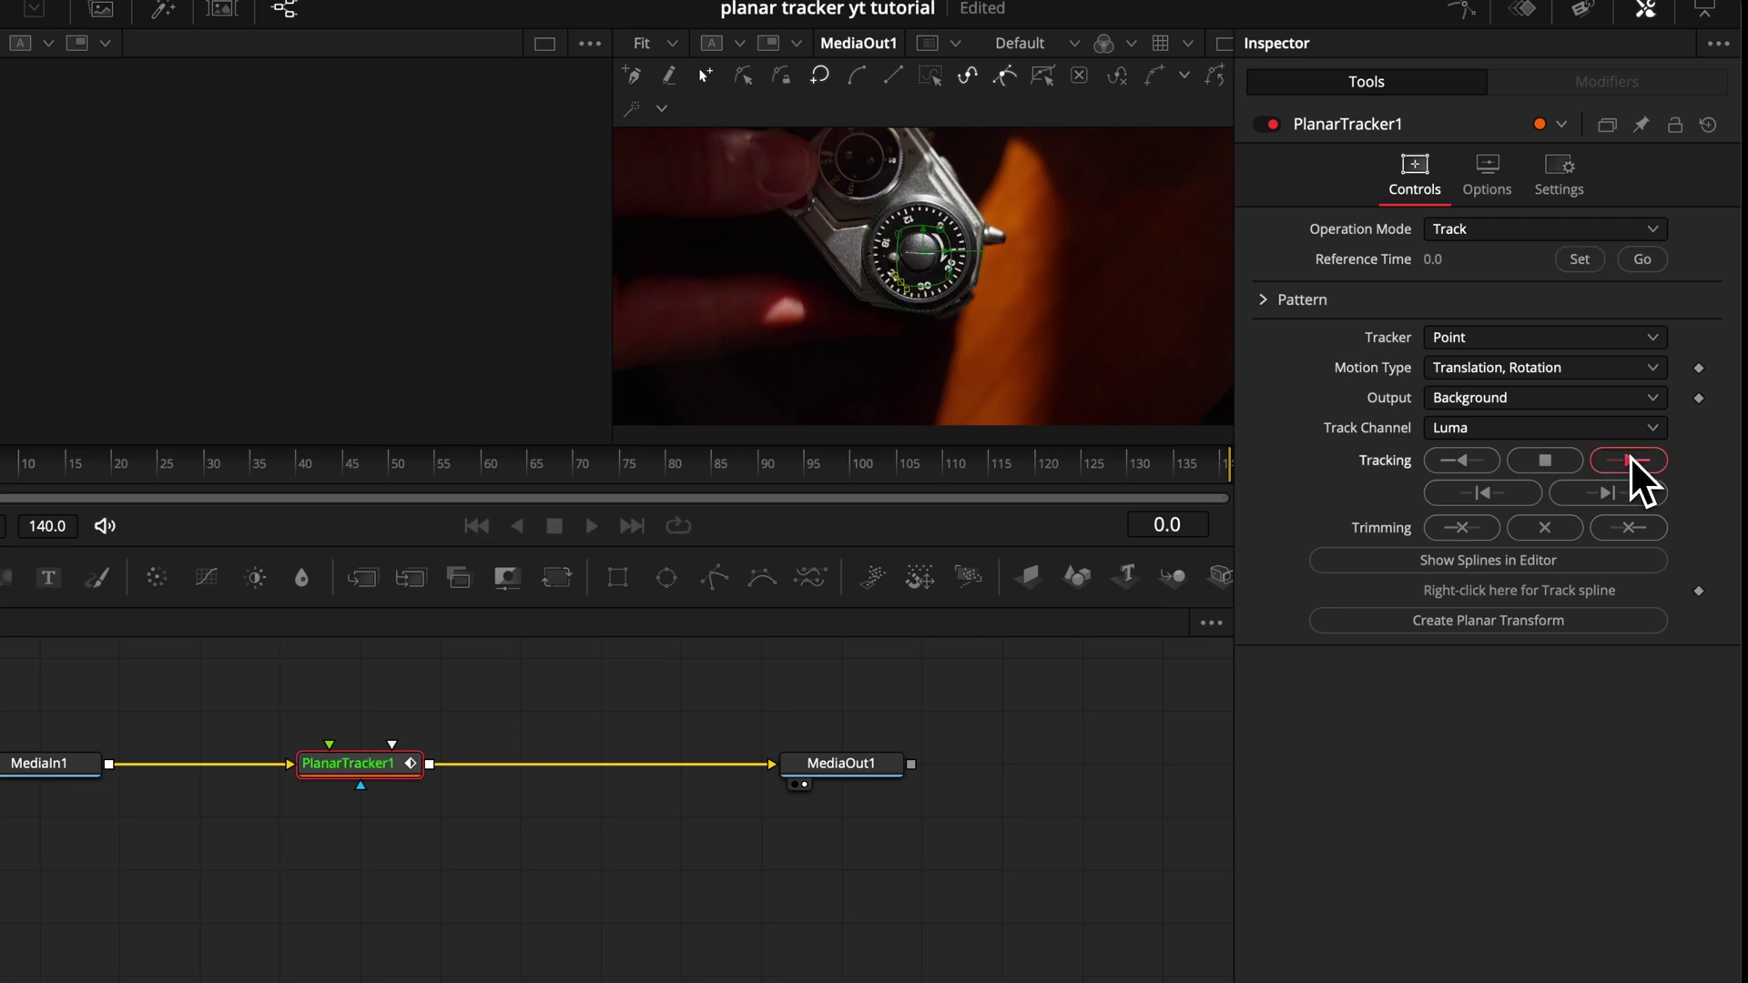
pyautogui.click(1478, 461)
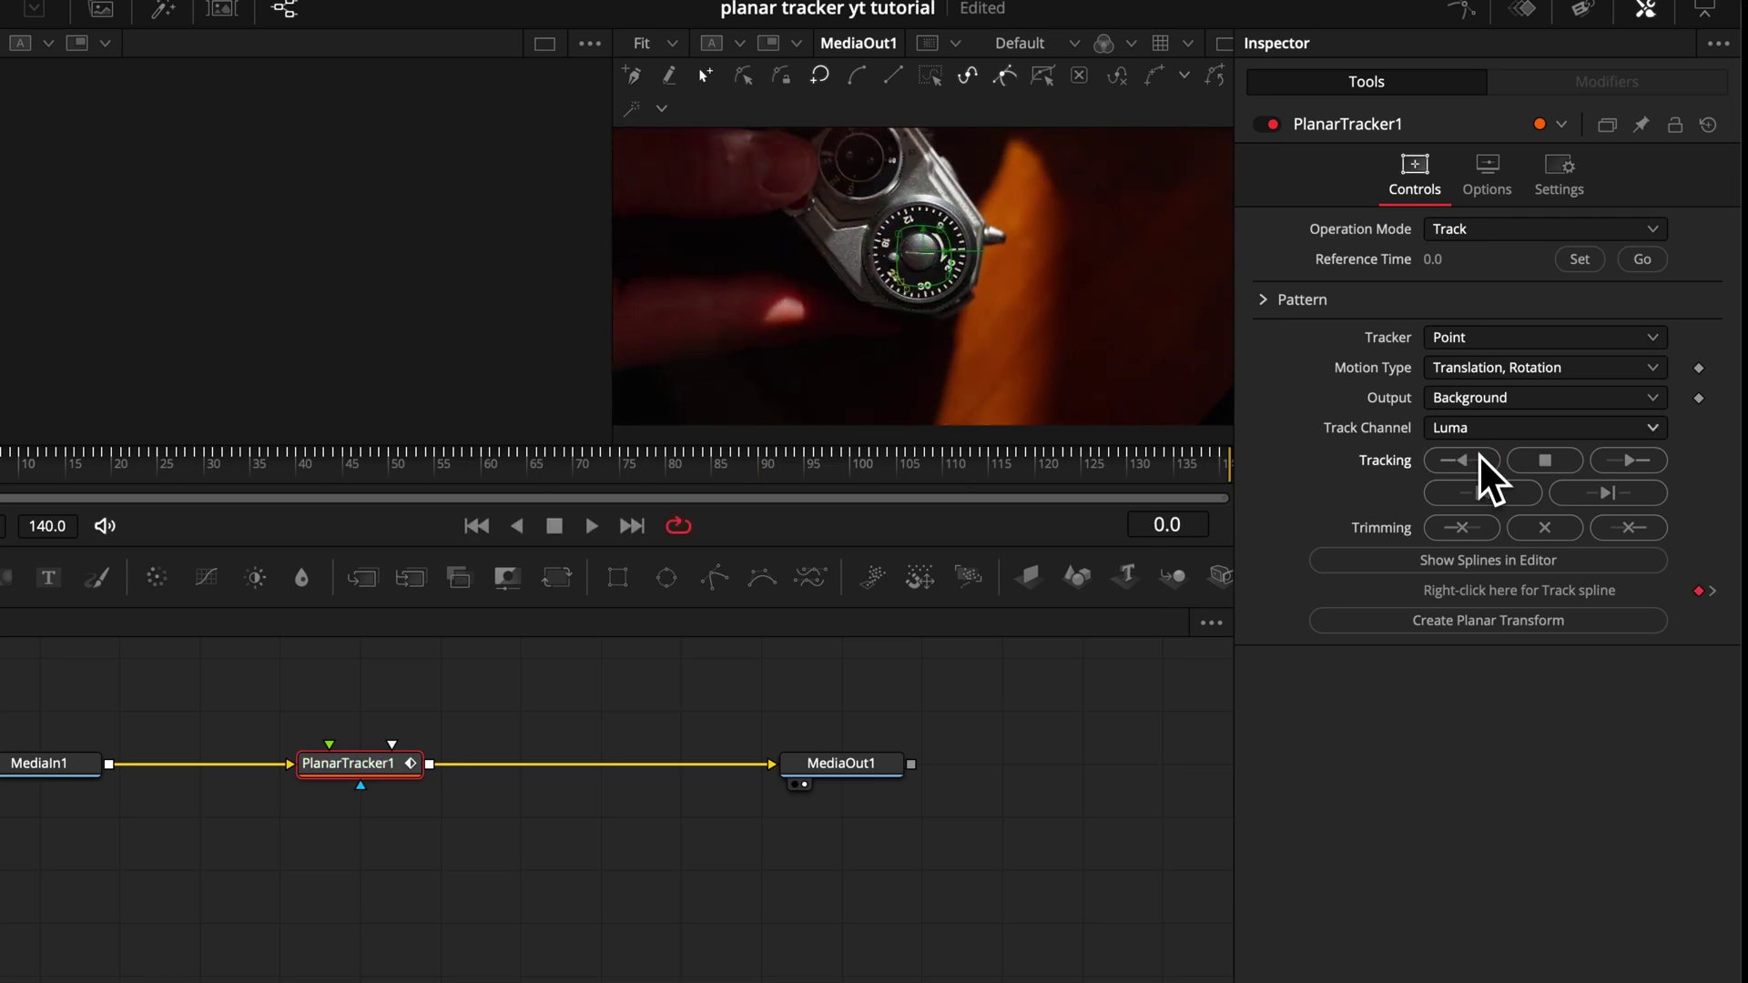
# Switch PlanarTracker1's Operation Mode to Stabilize and play back the stabilized footage
pyautogui.click(1509, 236)
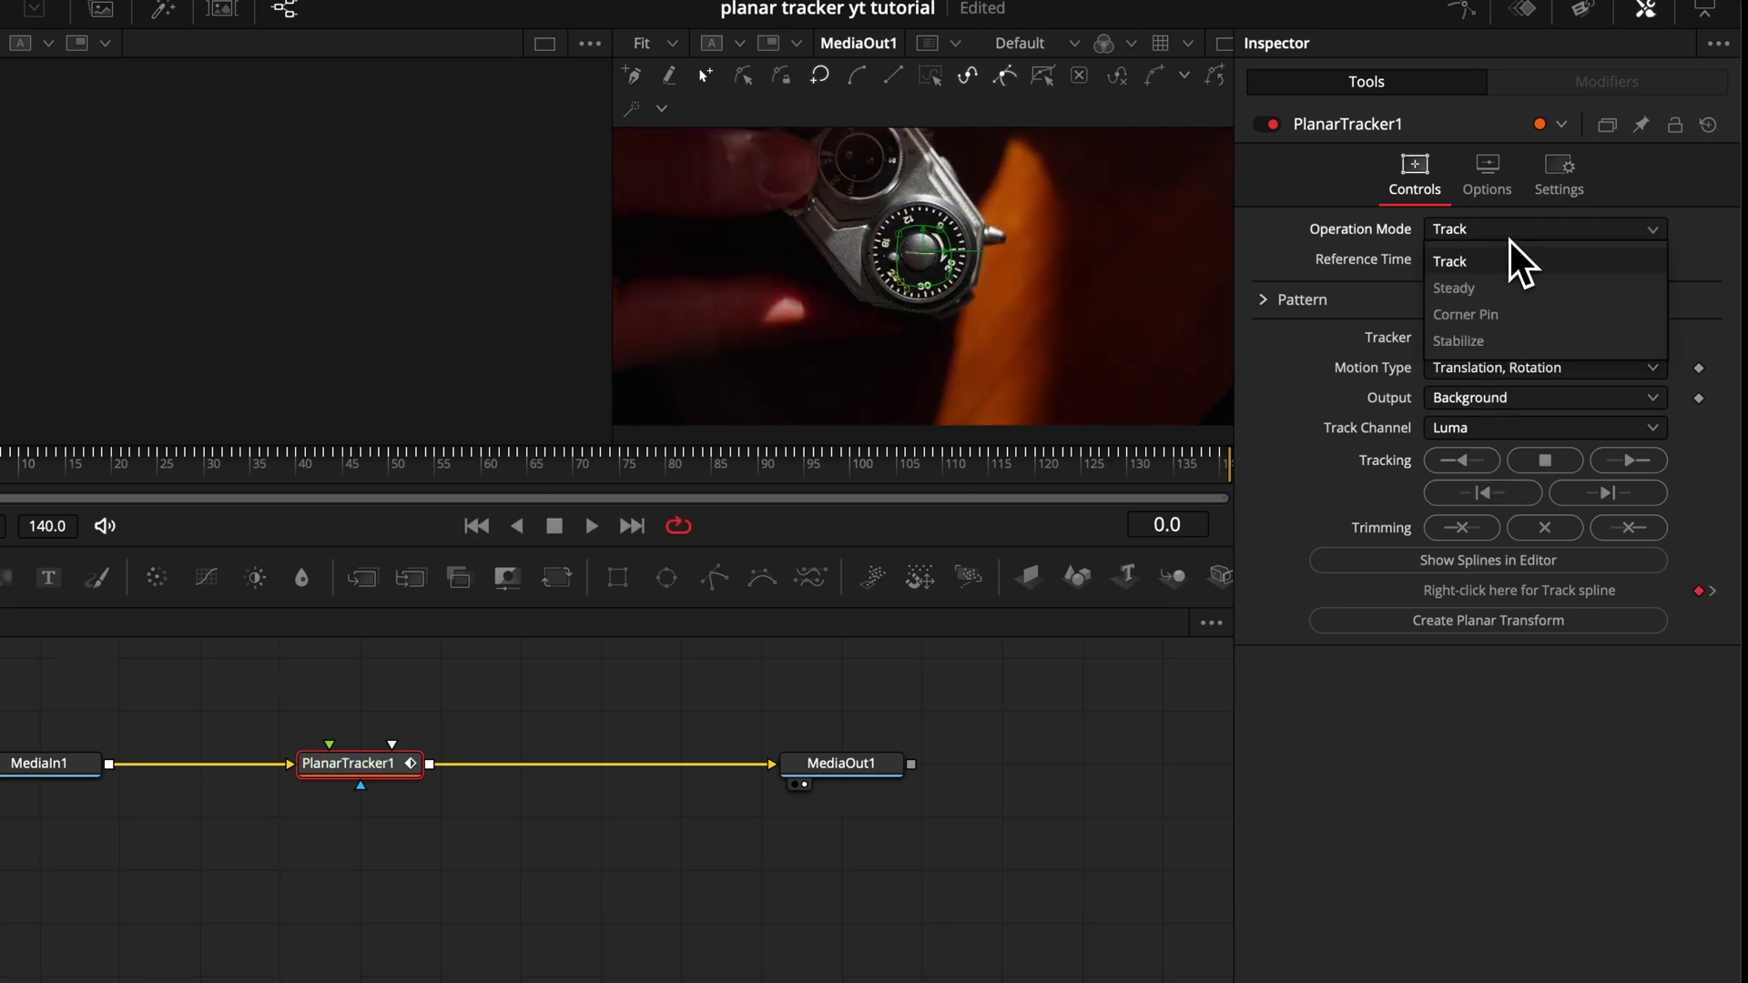
pyautogui.click(1484, 343)
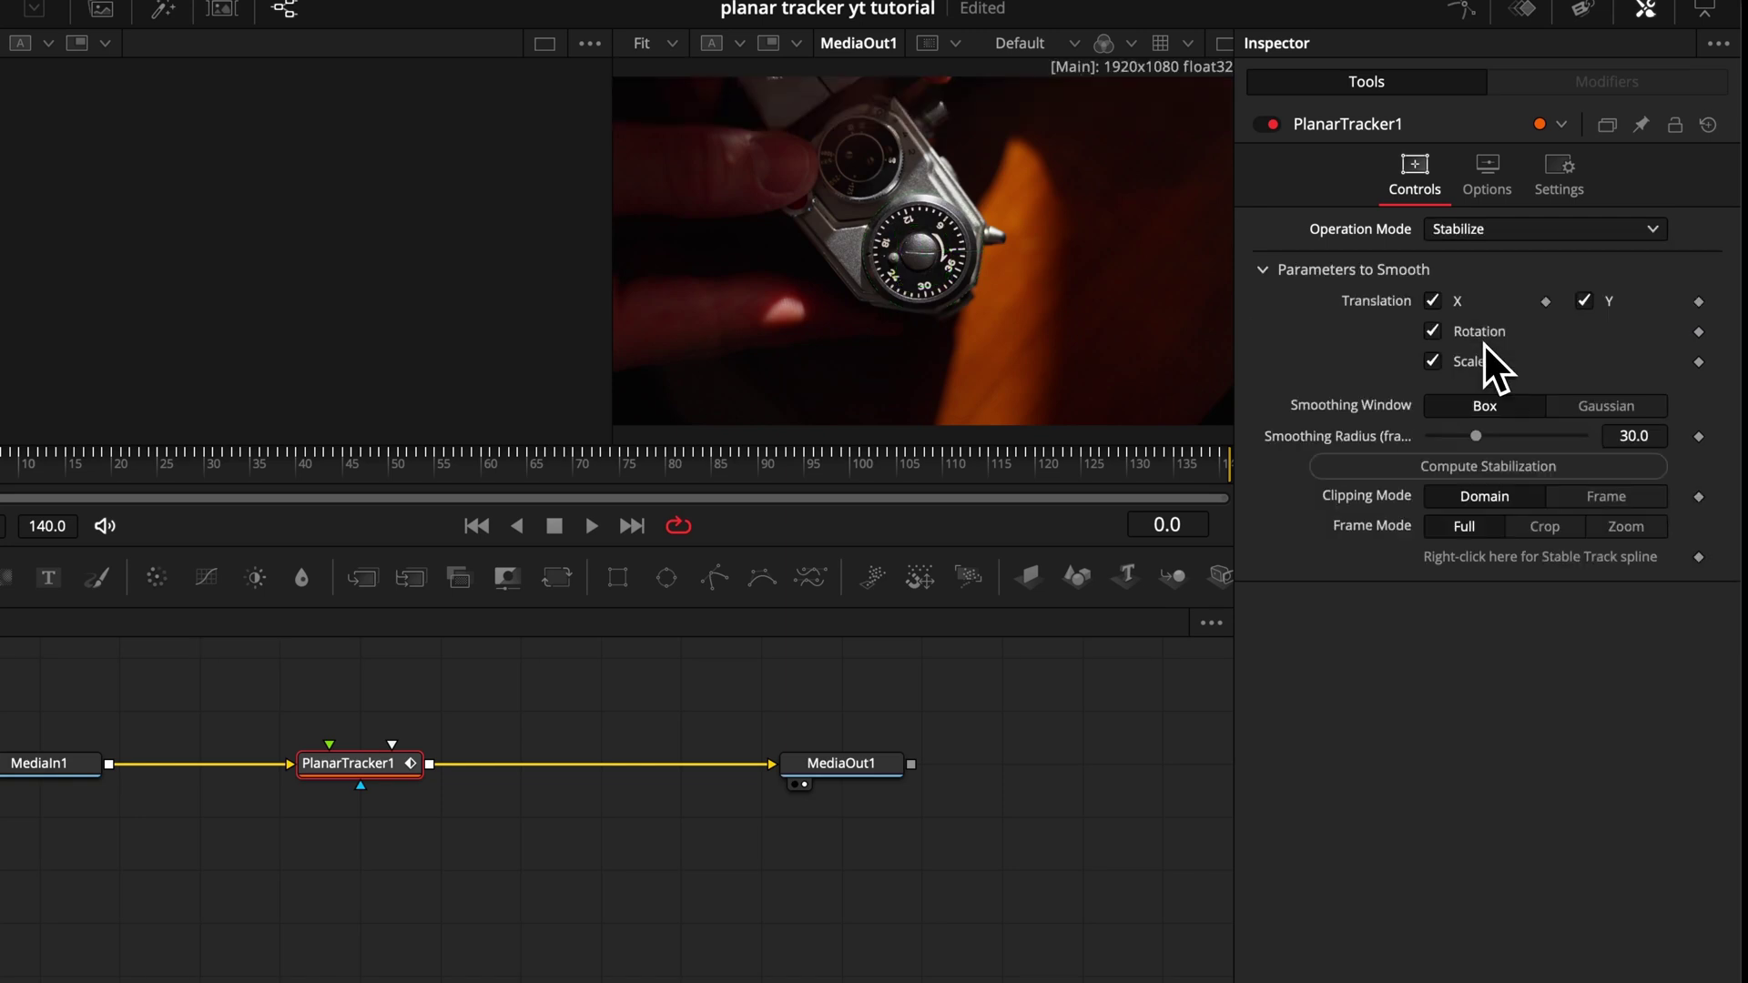
pyautogui.press('space')
pyautogui.press('space')
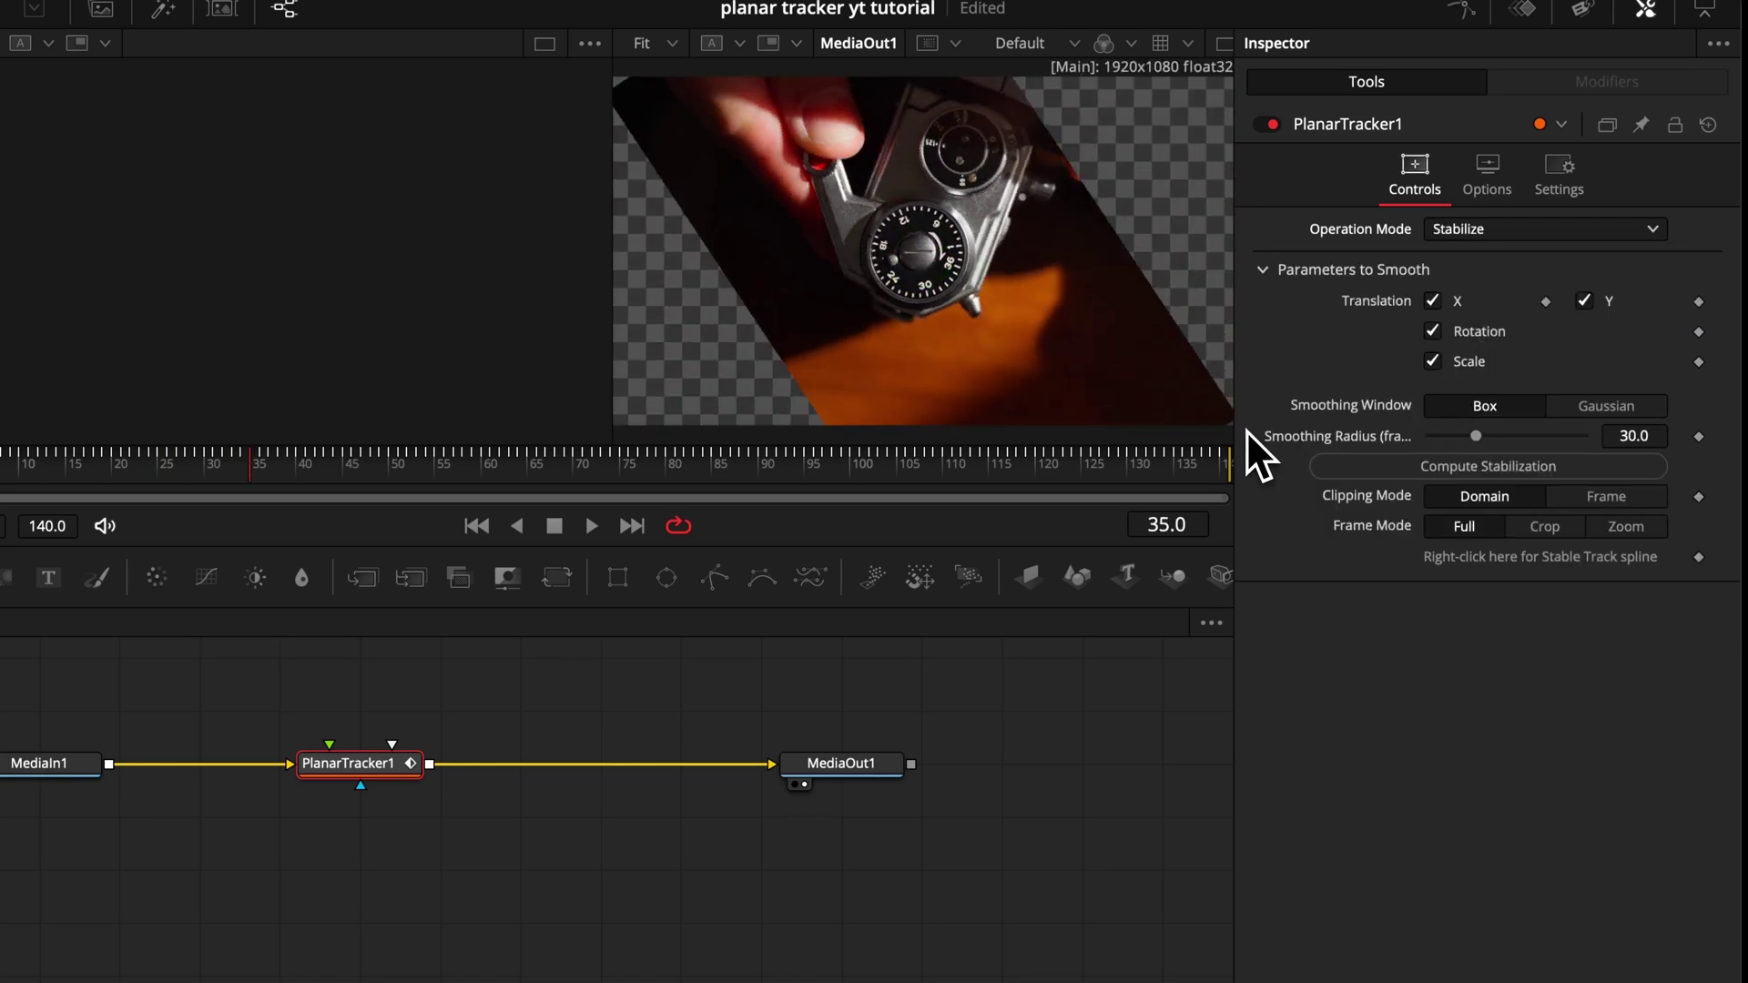
pyautogui.hotkey('shift', 'space')
# Add a Transform node and scale the stabilized shot up to size 2.27
pyautogui.write('plan')
pyautogui.press('BackSpace')
pyautogui.press('BackSpace')
pyautogui.press('BackSpace')
pyautogui.press('BackSpace')
pyautogui.write('tra')
pyautogui.press('Return')
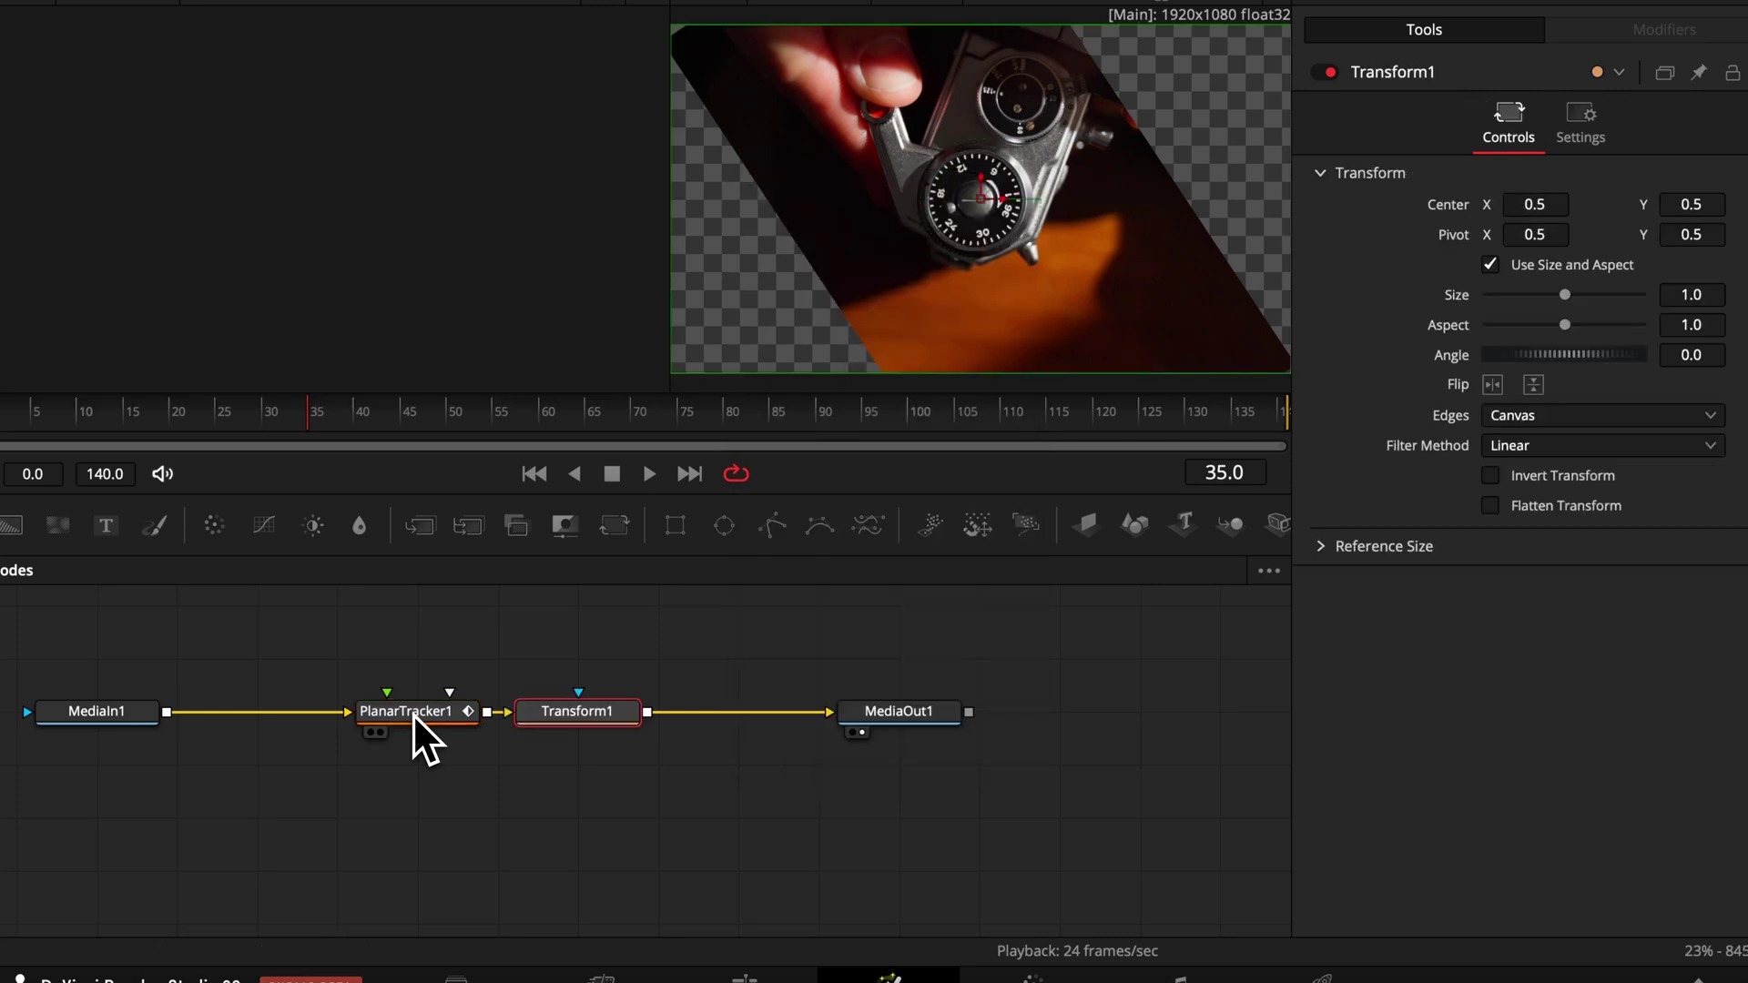
pyautogui.moveTo(1520, 317); pyautogui.dragTo(1552, 321)
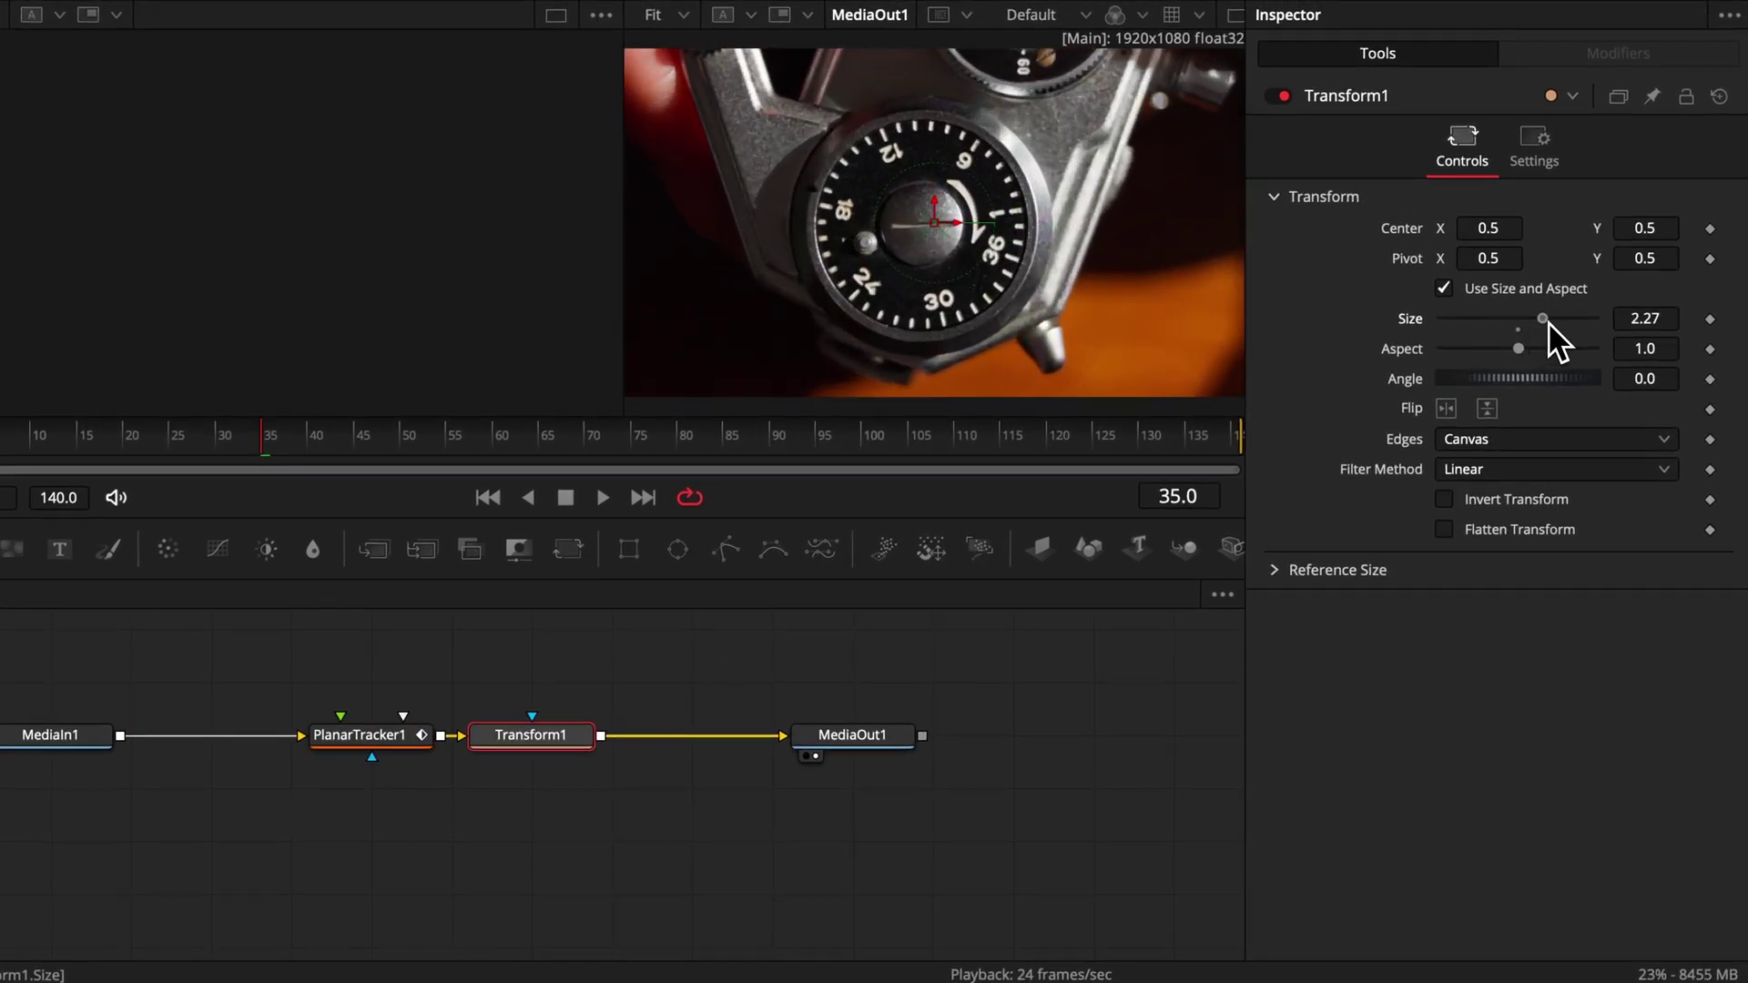
pyautogui.press('space')
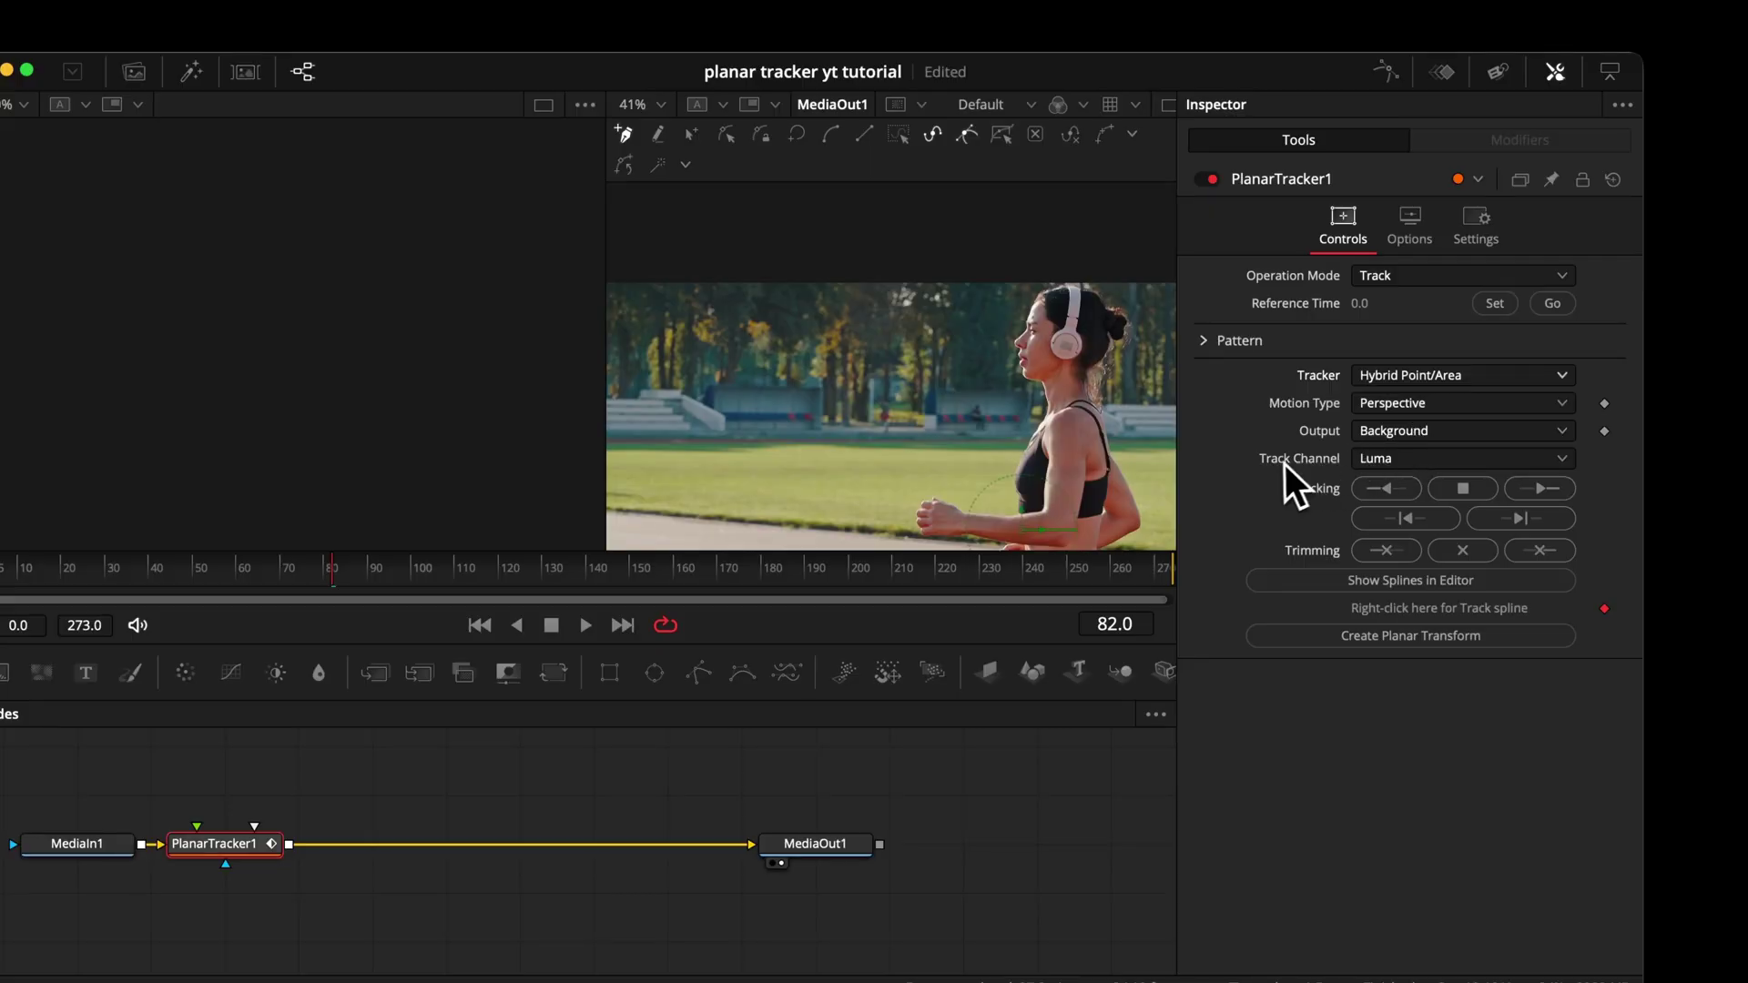
# Set Motion Type to Translation and outline the headphone cup with a five-point polygon
pyautogui.click(1386, 403)
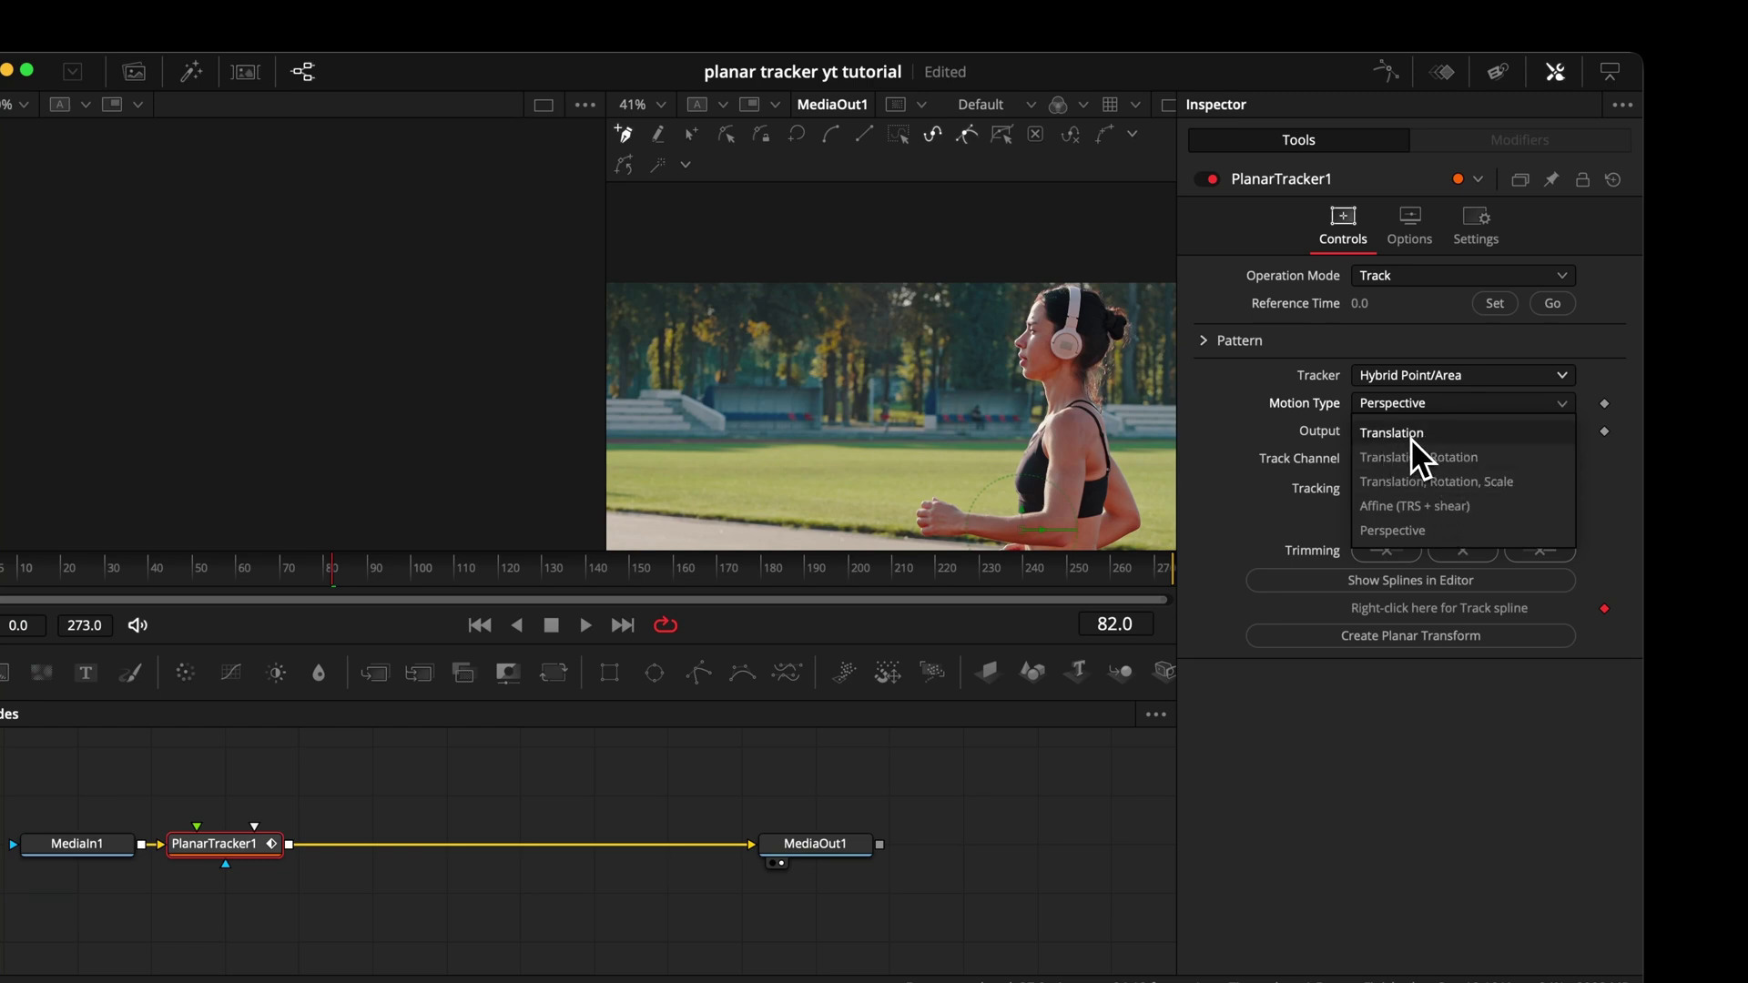
pyautogui.click(1411, 438)
pyautogui.scroll(3, 1074, 360)
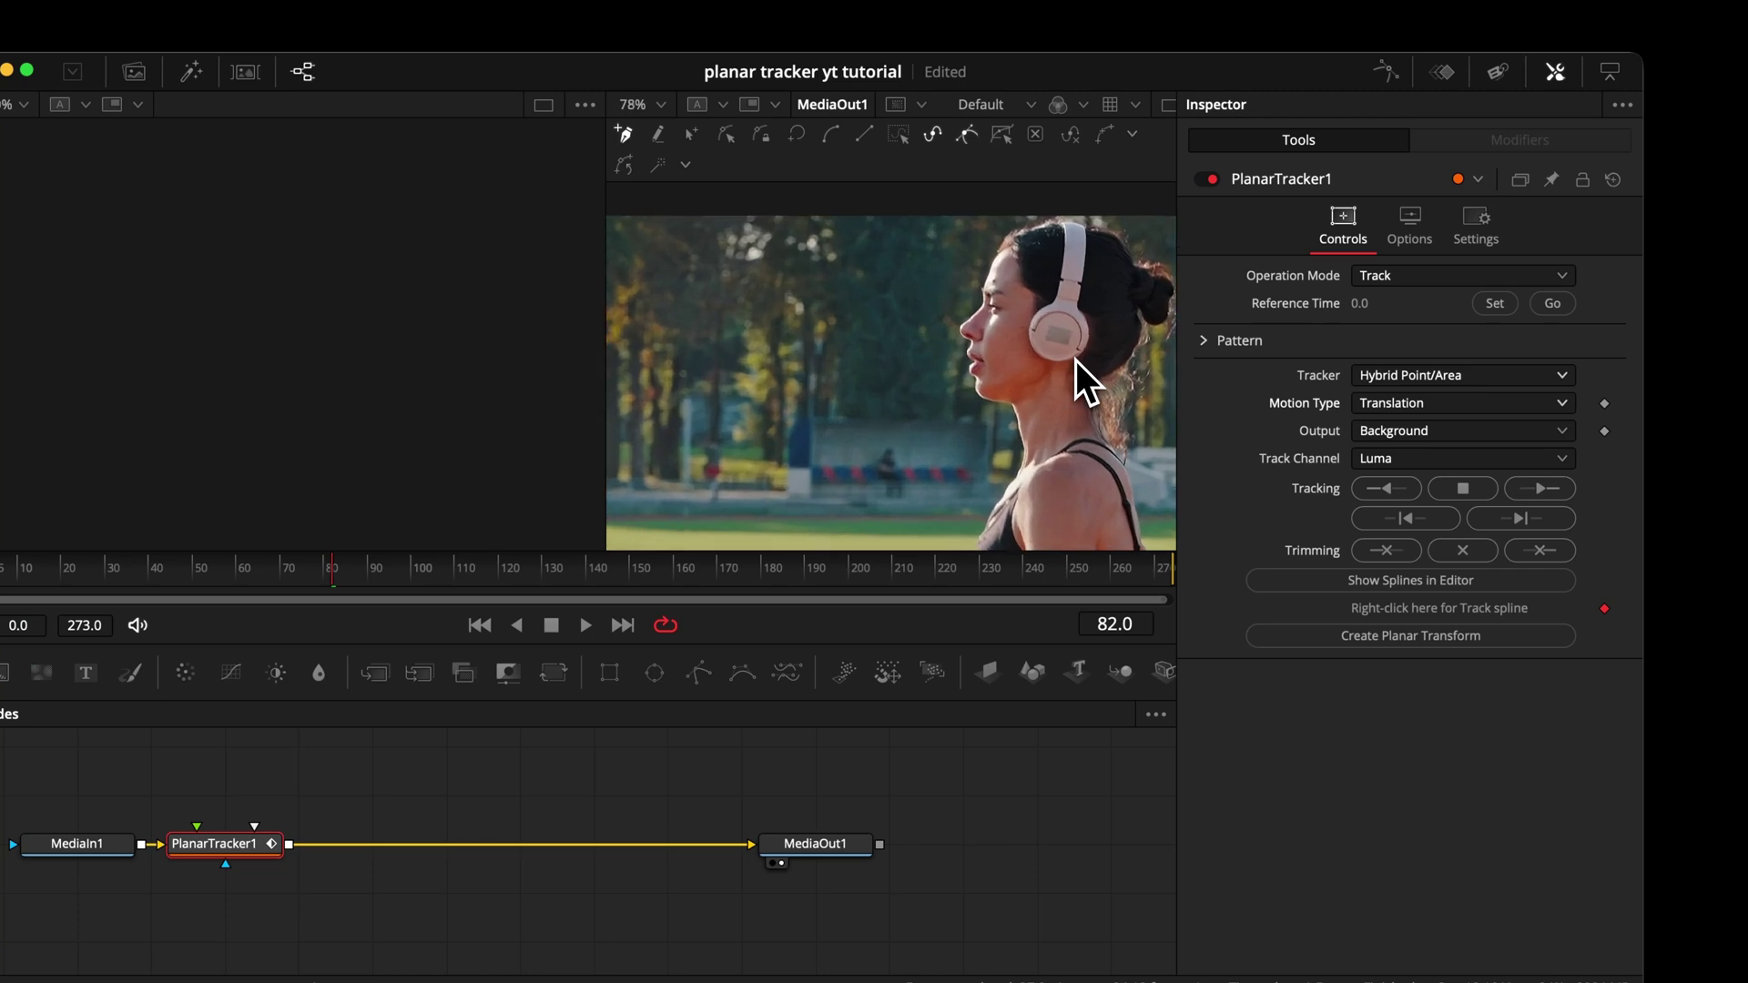
pyautogui.scroll(2, 1076, 360)
pyautogui.click(1043, 296)
pyautogui.click(1067, 296)
pyautogui.click(1089, 314)
pyautogui.click(1064, 355)
pyautogui.click(1017, 333)
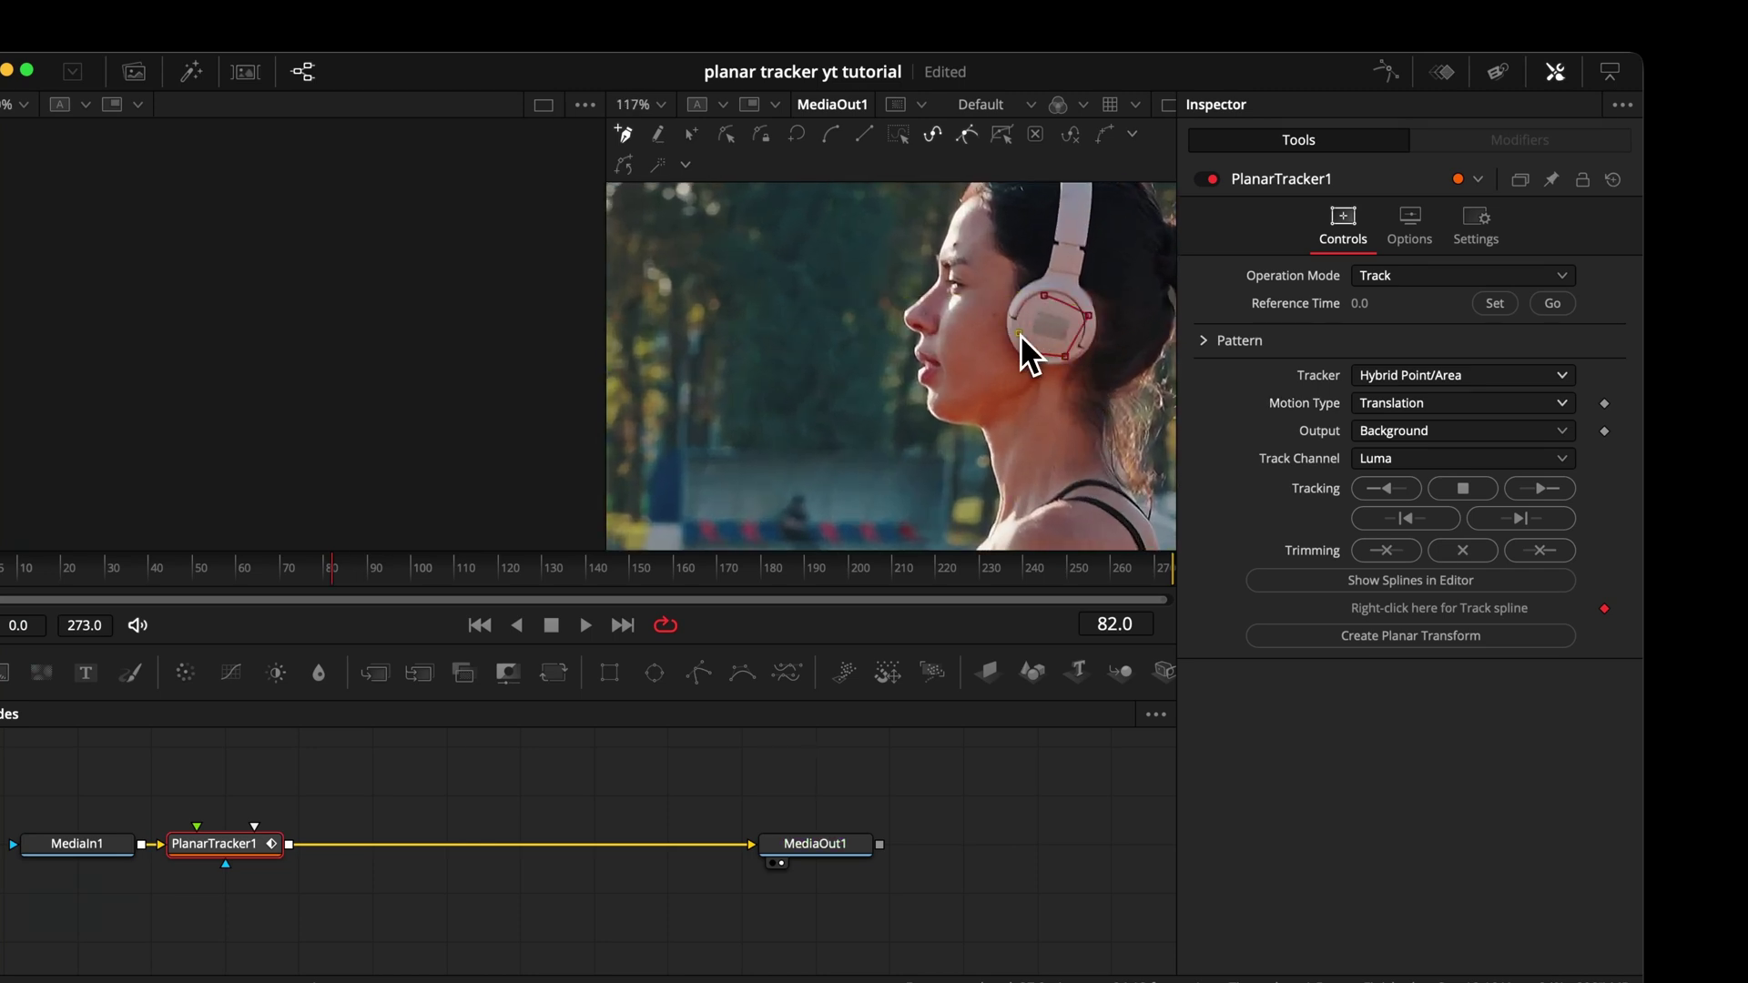
pyautogui.click(1044, 297)
# Set frame 82 as reference, track the cup forward, then stabilize and play the shot
pyautogui.click(1494, 304)
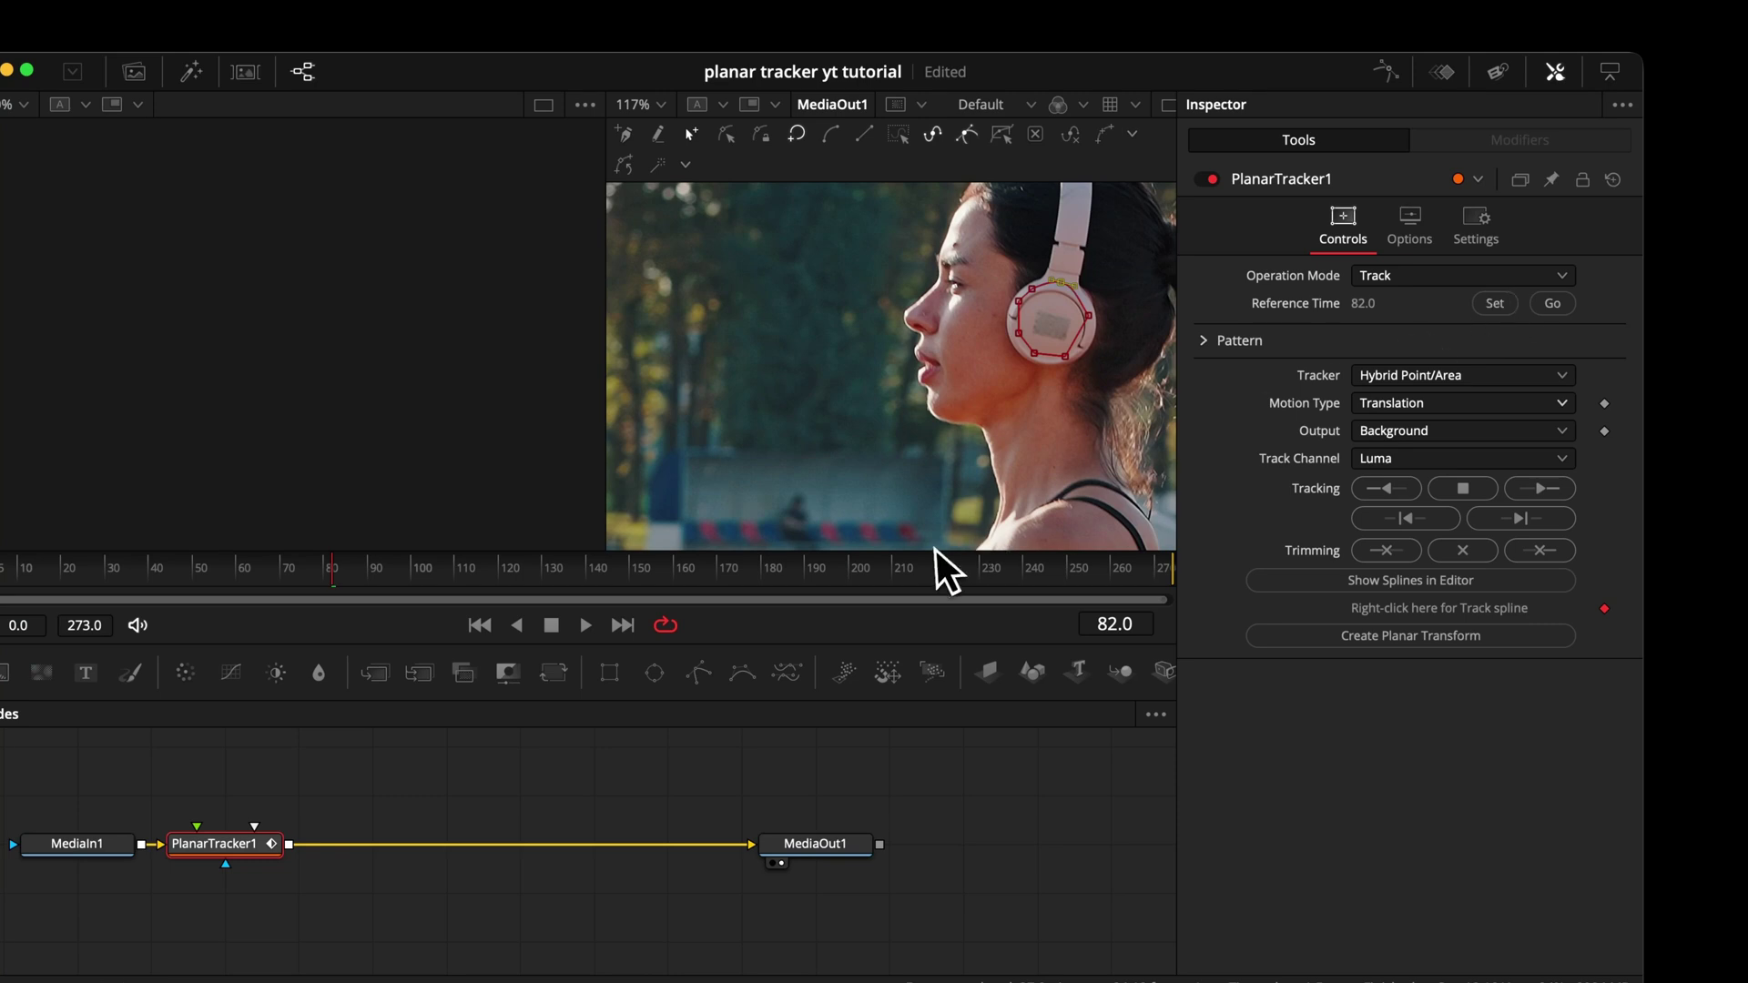
pyautogui.click(1539, 489)
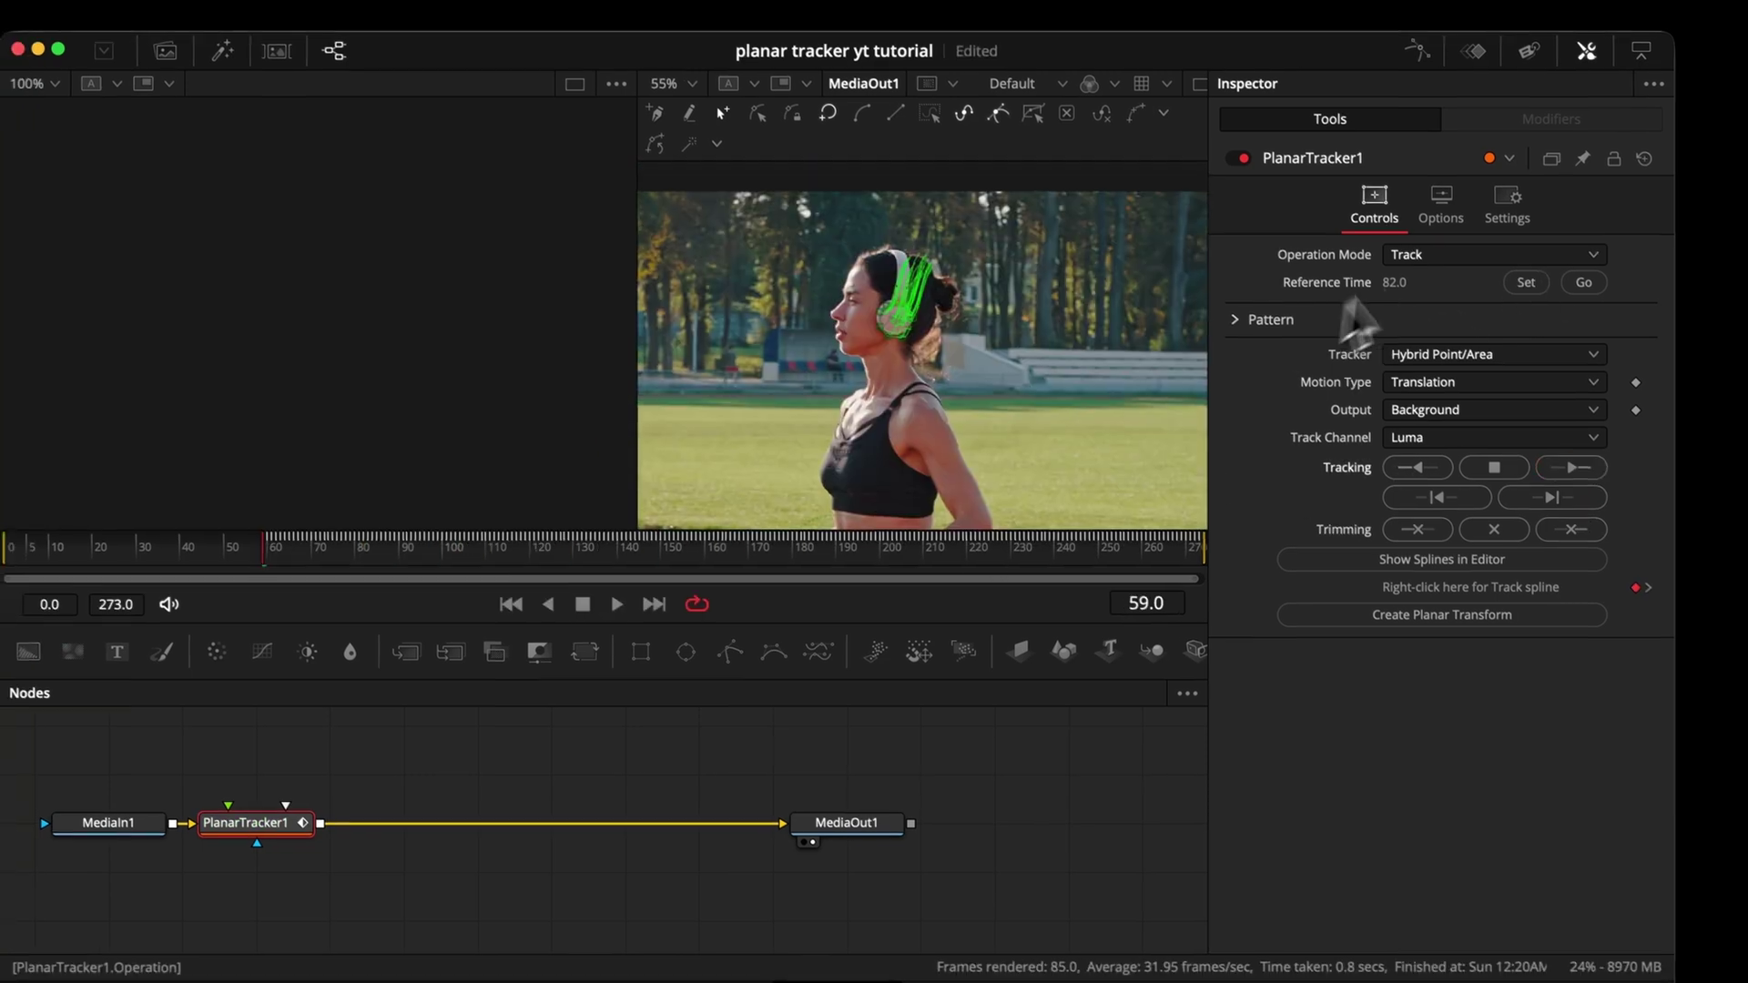
pyautogui.click(1412, 275)
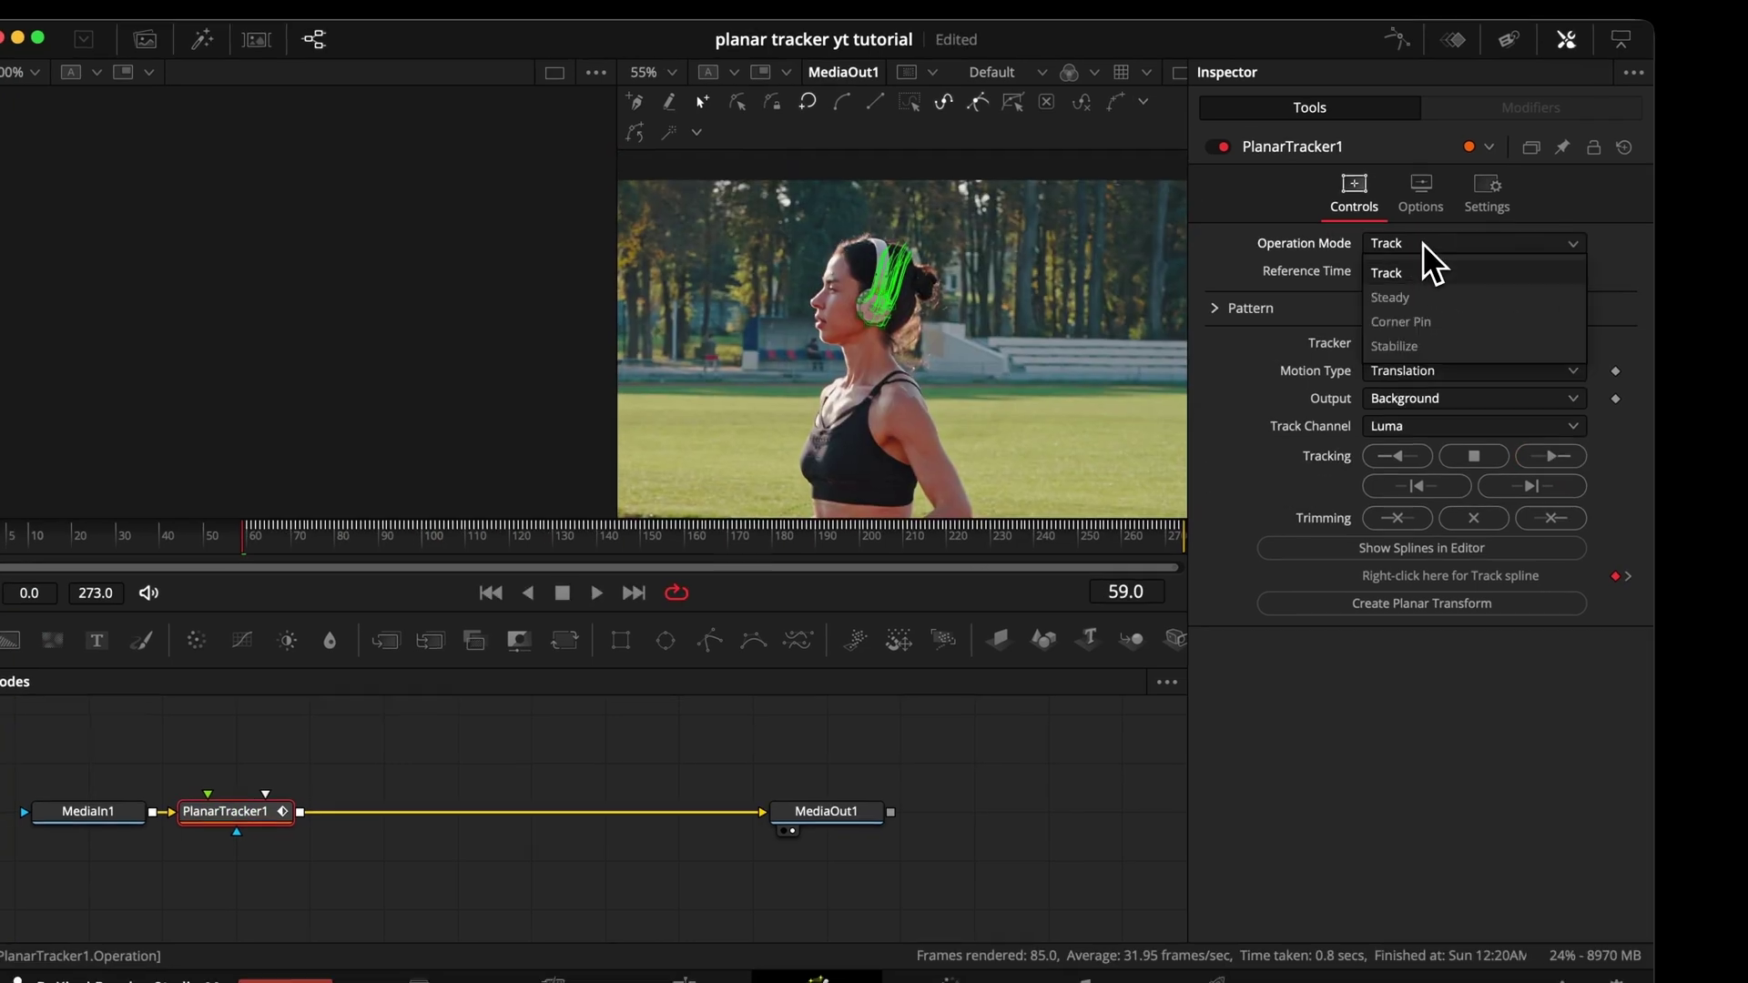
pyautogui.click(1431, 348)
pyautogui.press('space')
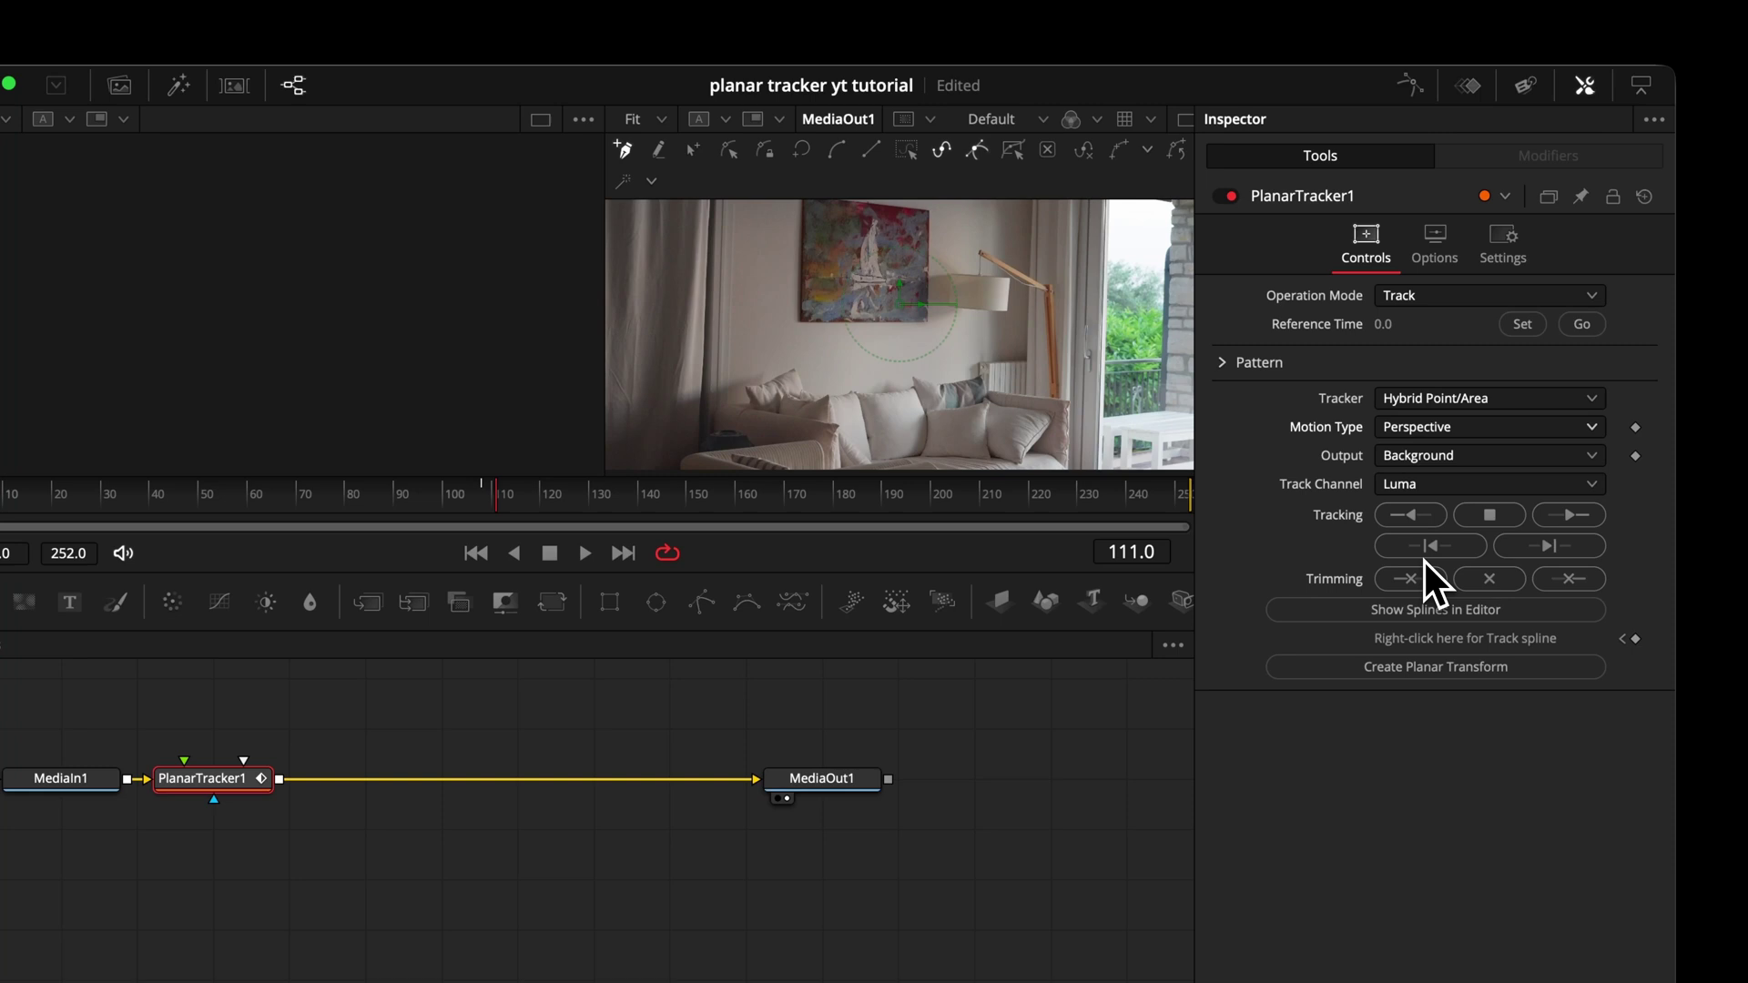
# Outline the painting's four corners, set reference frame 111, and track forward then backward
pyautogui.click(799, 324)
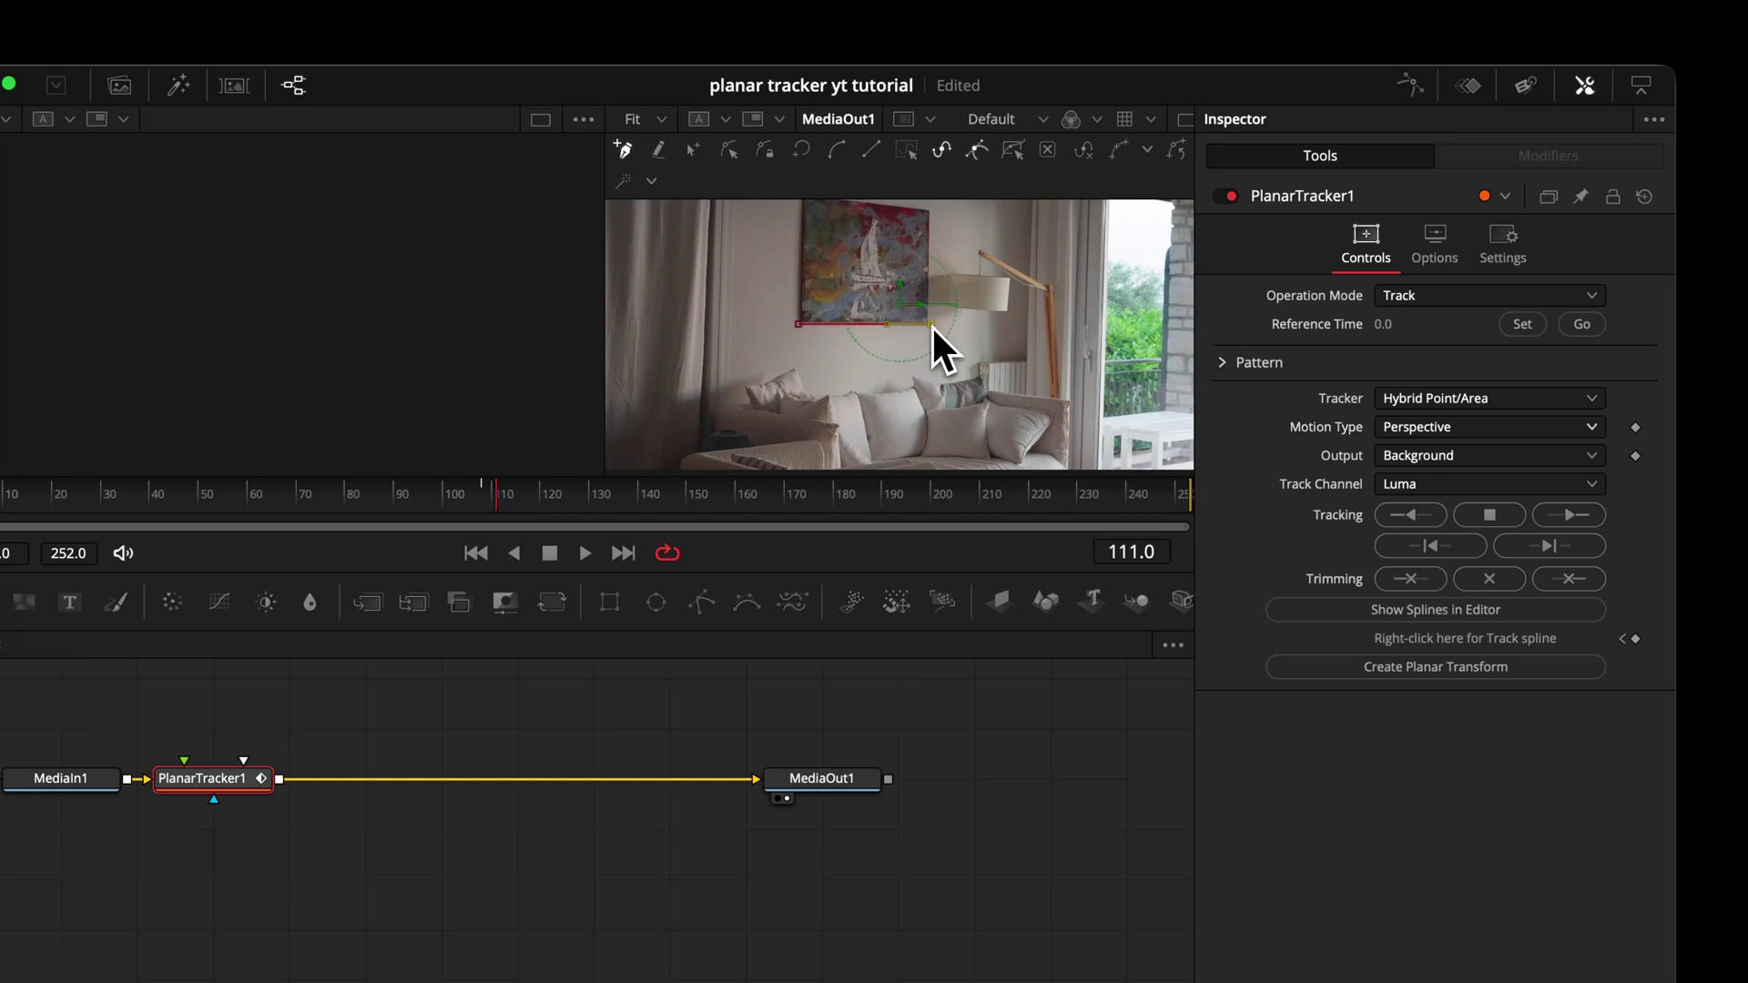
pyautogui.click(931, 326)
pyautogui.click(935, 231)
pyautogui.click(798, 214)
pyautogui.click(798, 347)
pyautogui.click(1522, 326)
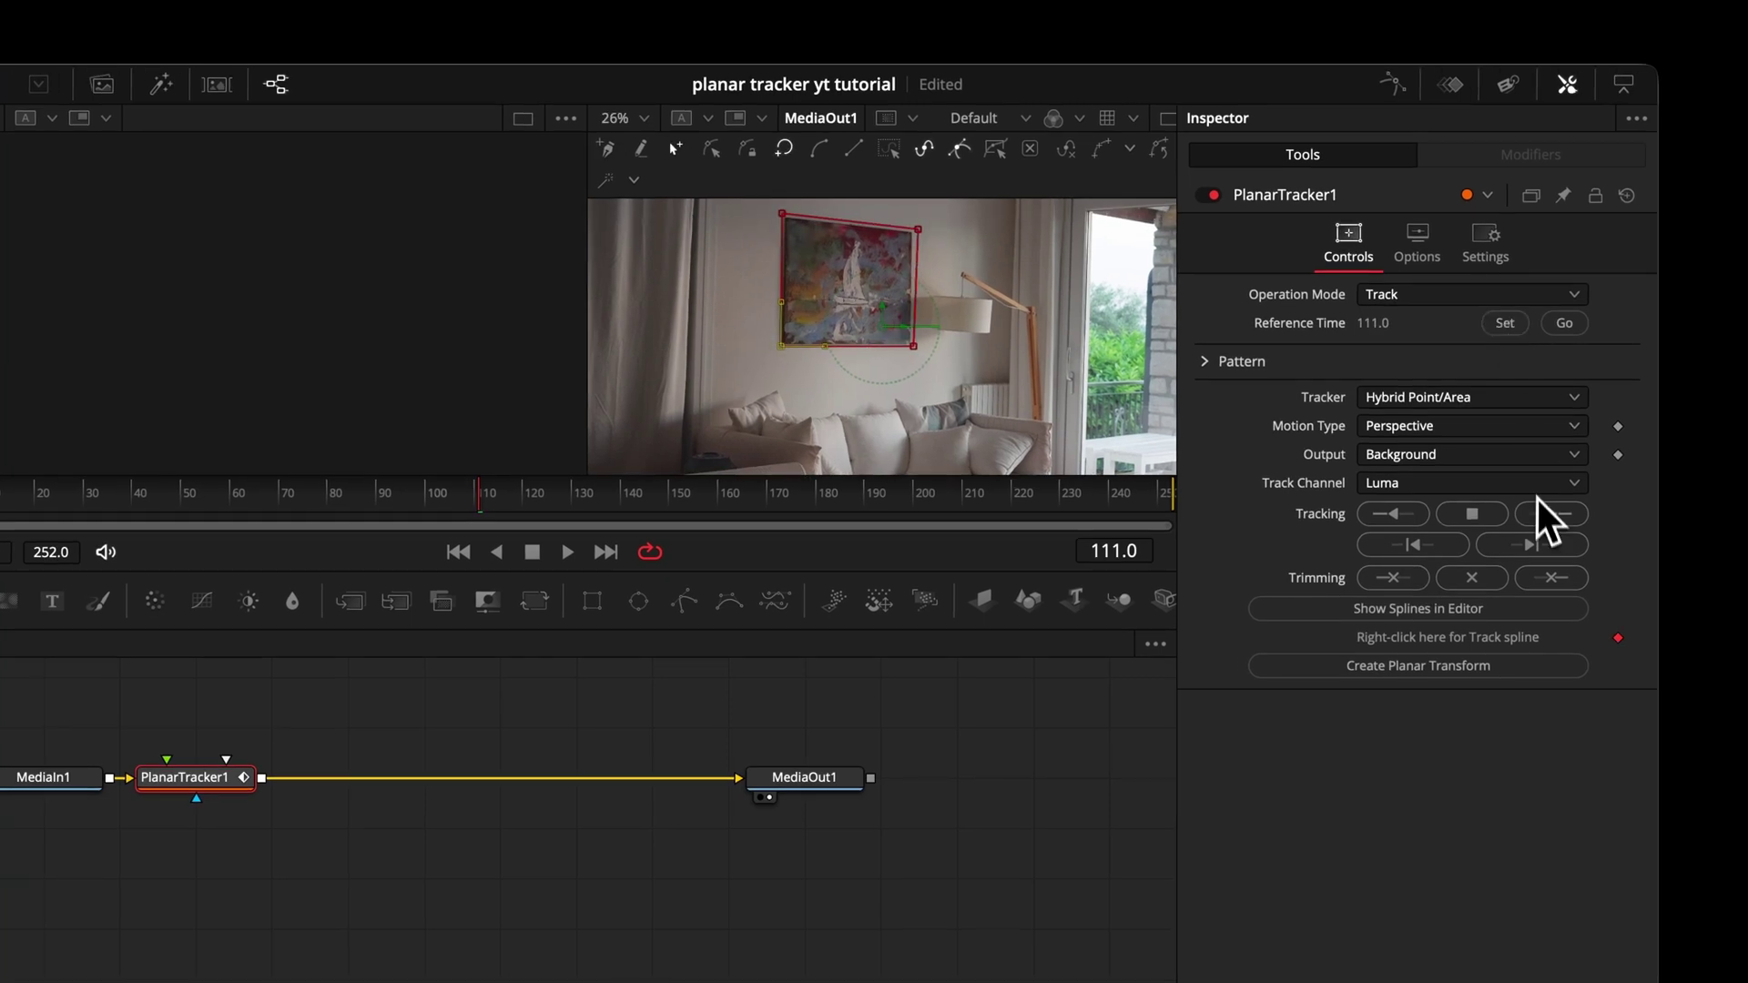
pyautogui.click(1557, 514)
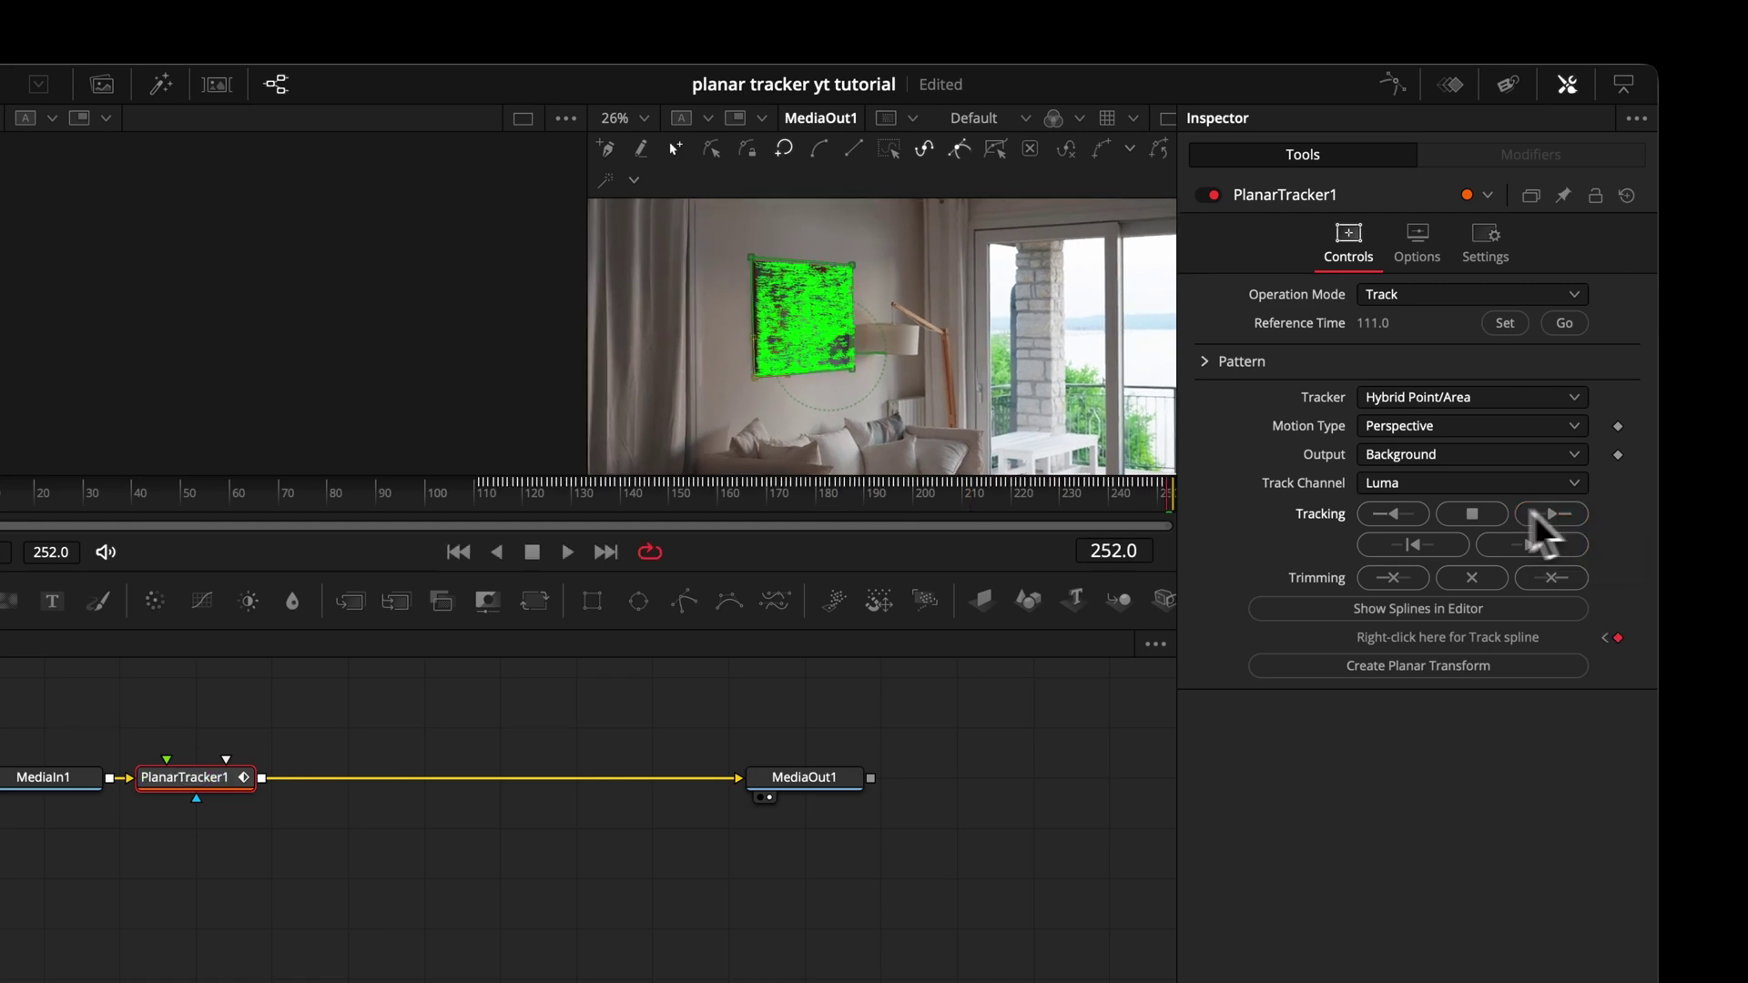
pyautogui.click(1392, 513)
# Switch PlanarTracker1 to Corner Pin mode and feed Compound Clip 1 into it from the Media Pool
pyautogui.click(1483, 294)
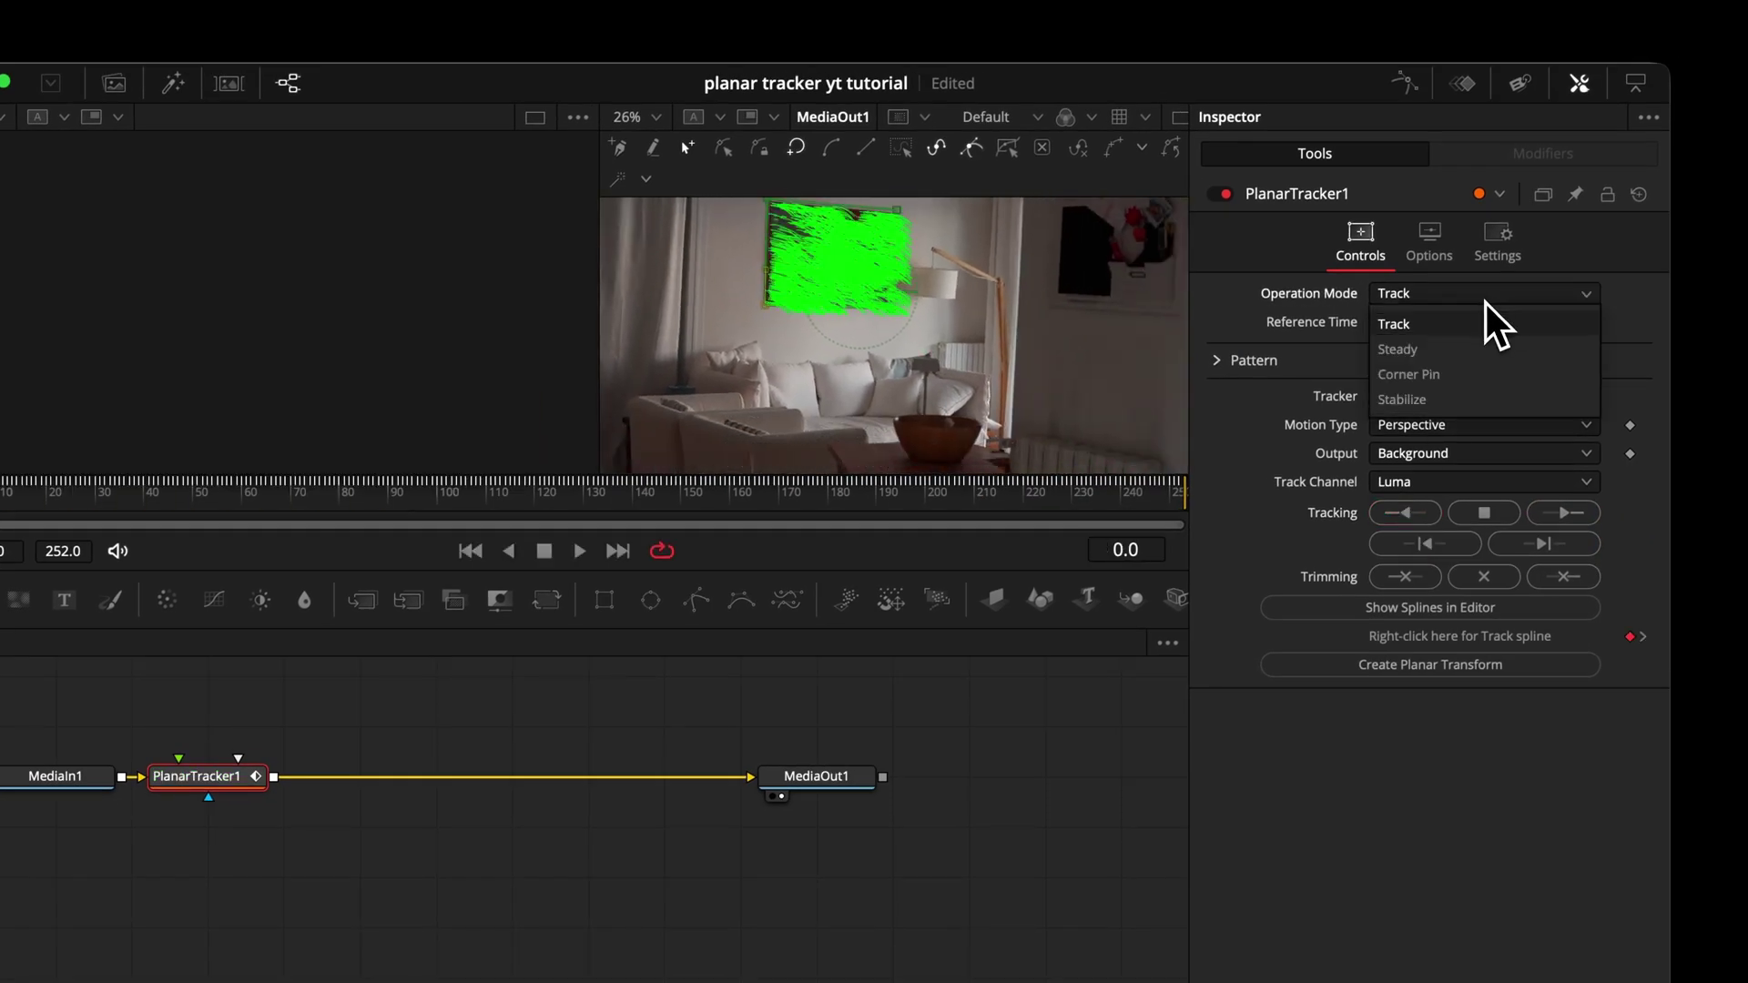
pyautogui.click(1426, 381)
pyautogui.click(114, 82)
pyautogui.moveTo(459, 235); pyautogui.dragTo(345, 836)
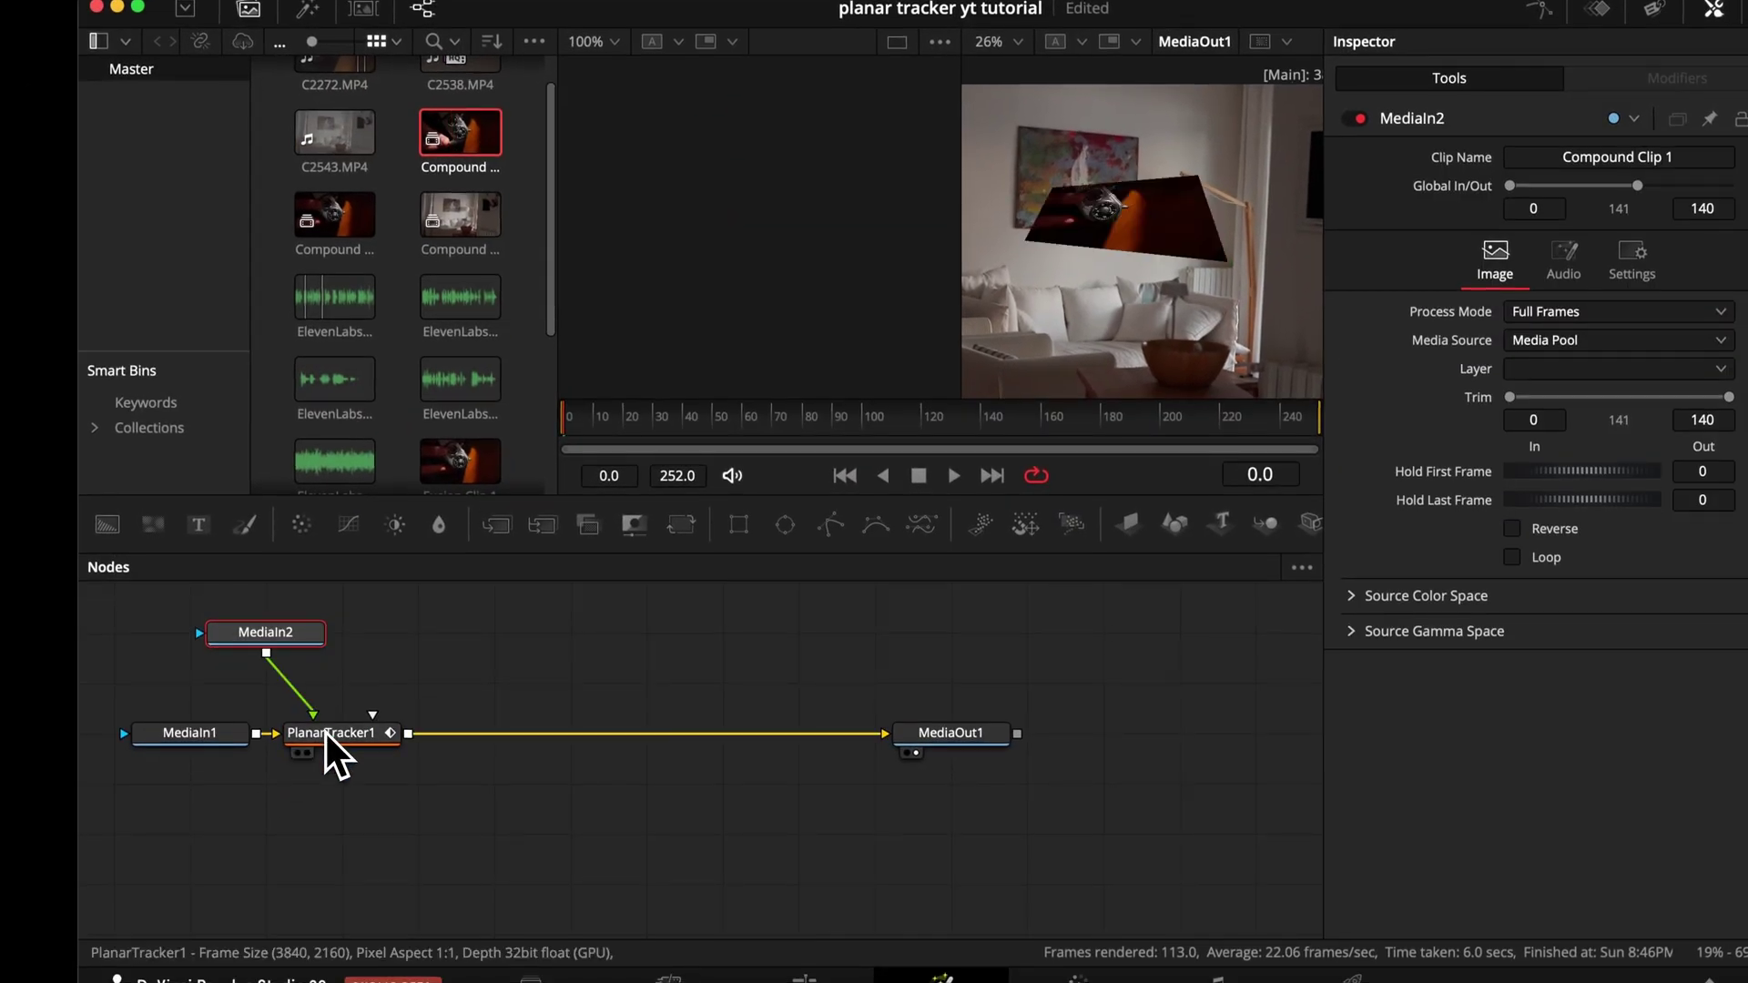
pyautogui.moveTo(305, 637); pyautogui.dragTo(382, 637)
# Drag the clip's corner pins onto the wall painting, play the result, and return to frame 50
pyautogui.click(352, 728)
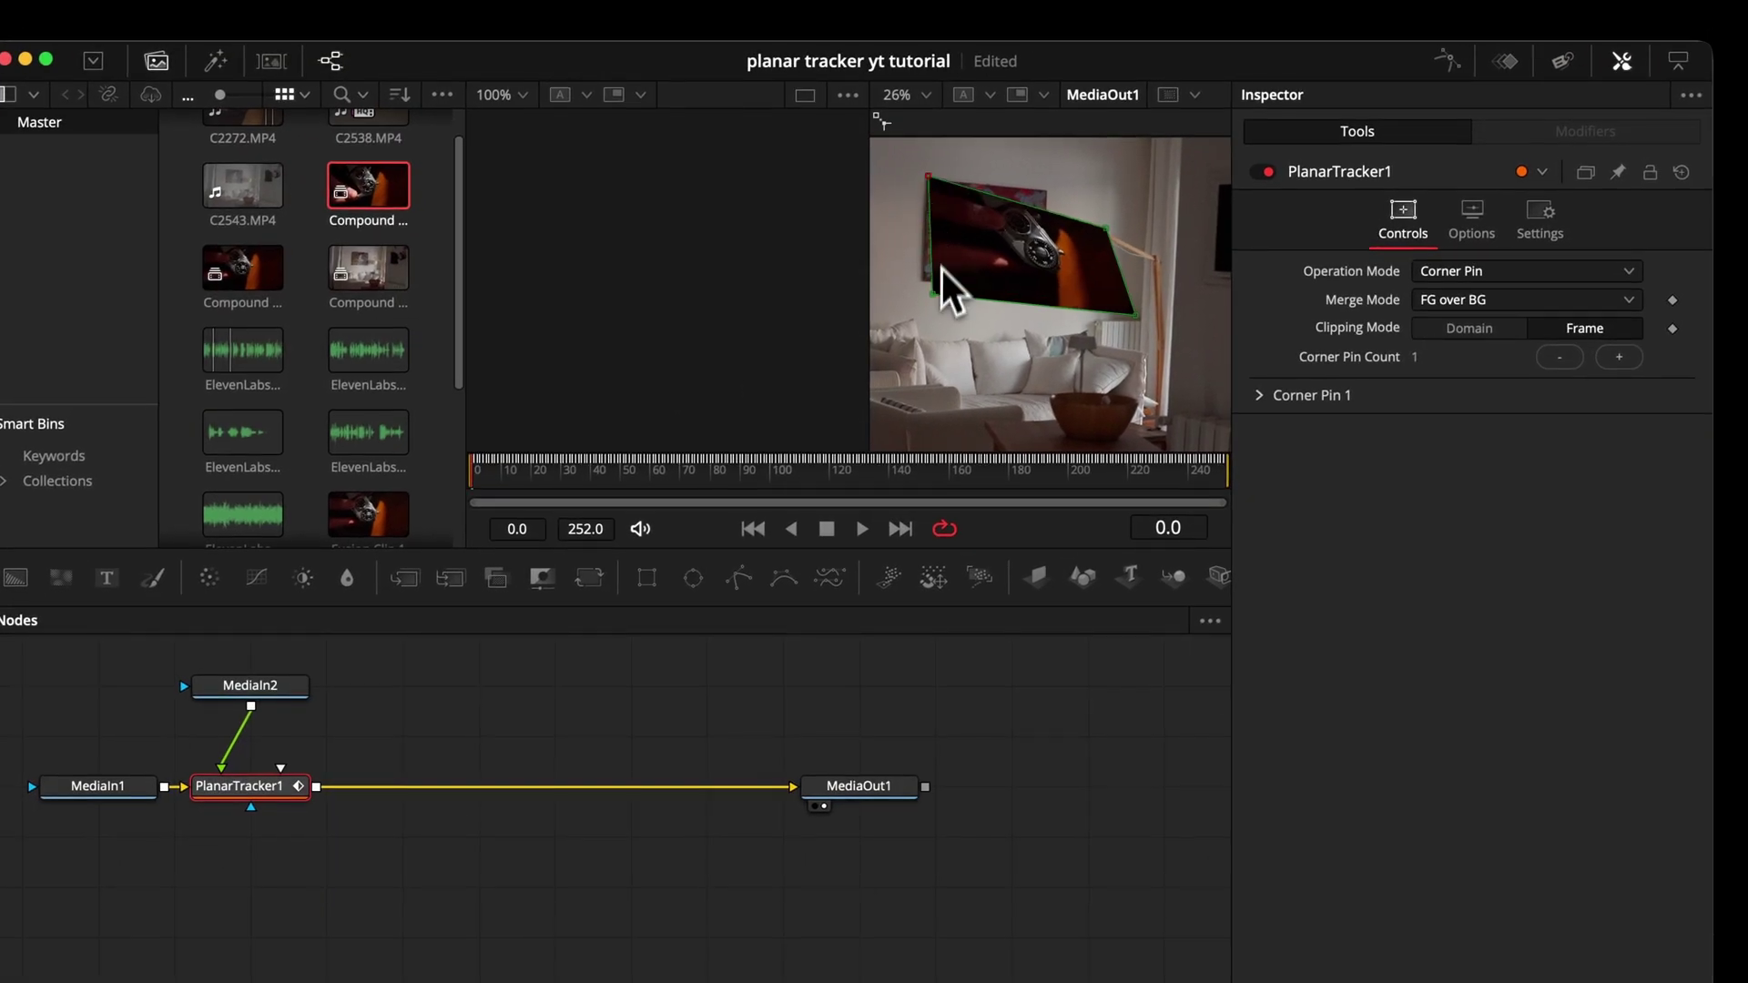
pyautogui.moveTo(932, 294); pyautogui.dragTo(925, 283)
pyautogui.moveTo(1106, 230); pyautogui.dragTo(1046, 193)
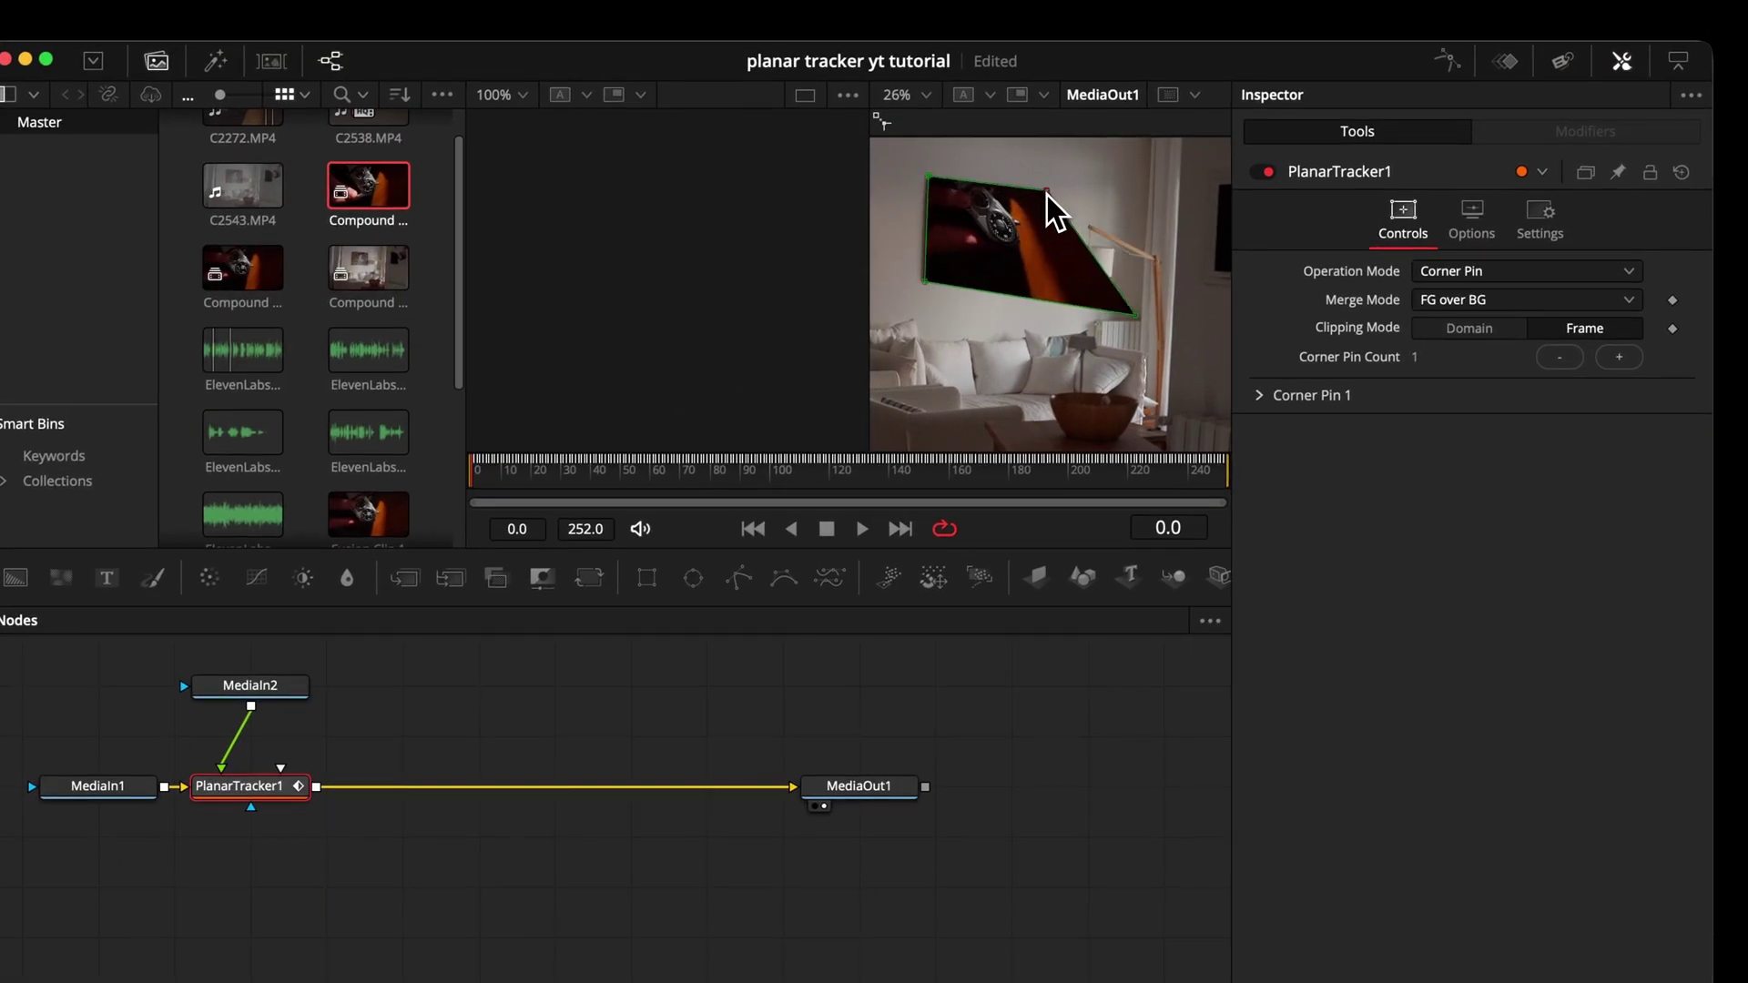
pyautogui.moveTo(1135, 315); pyautogui.dragTo(1038, 273)
pyautogui.press('space')
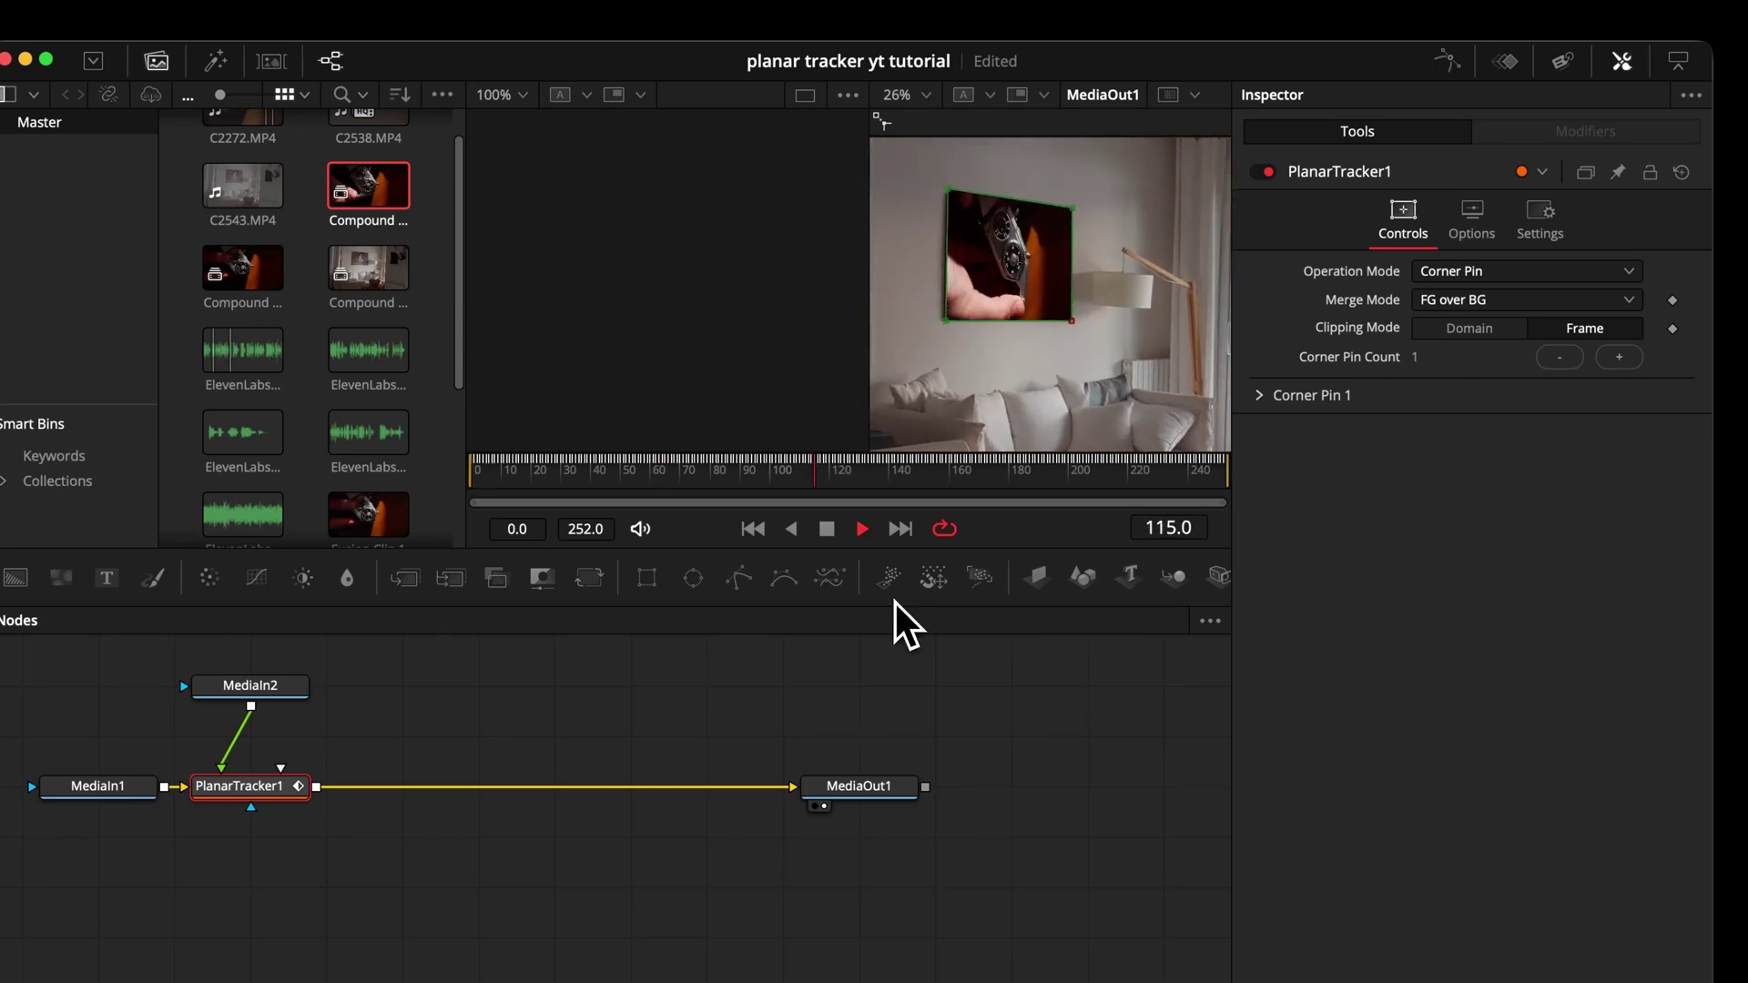
pyautogui.press('space')
pyautogui.click(624, 482)
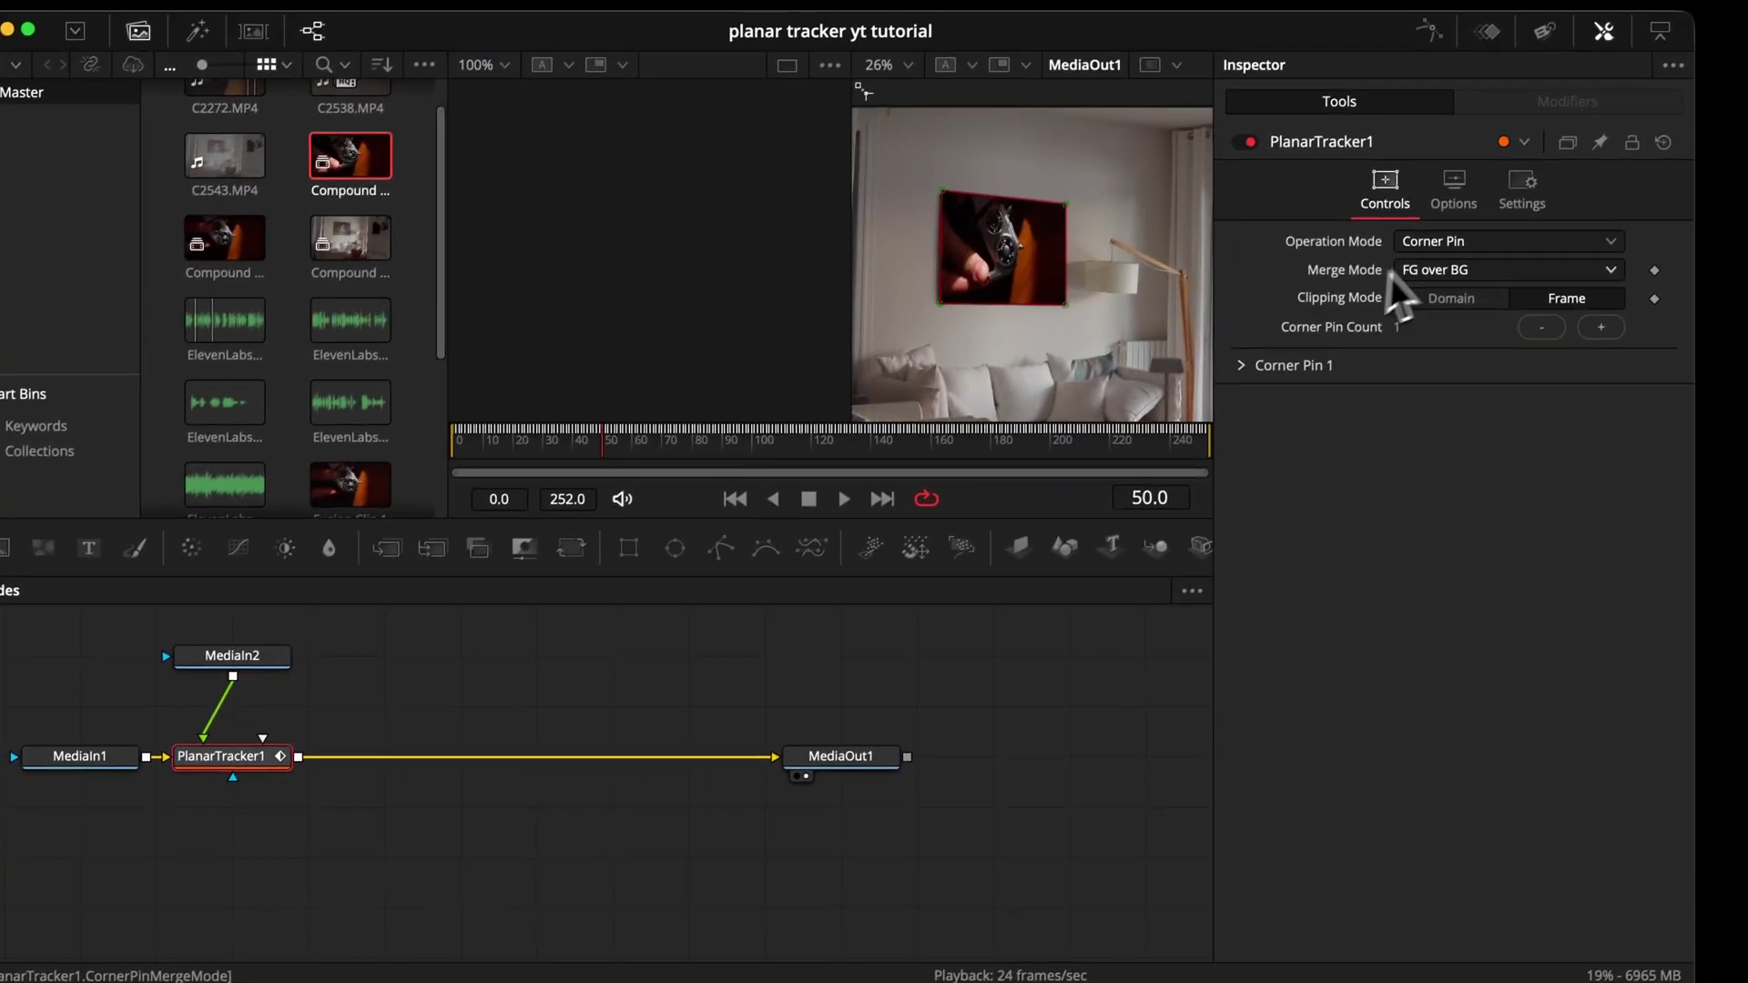
# Return the tracker to Track mode, disconnect MediaIn2, and create a Planar Transform from the track
pyautogui.click(1515, 173)
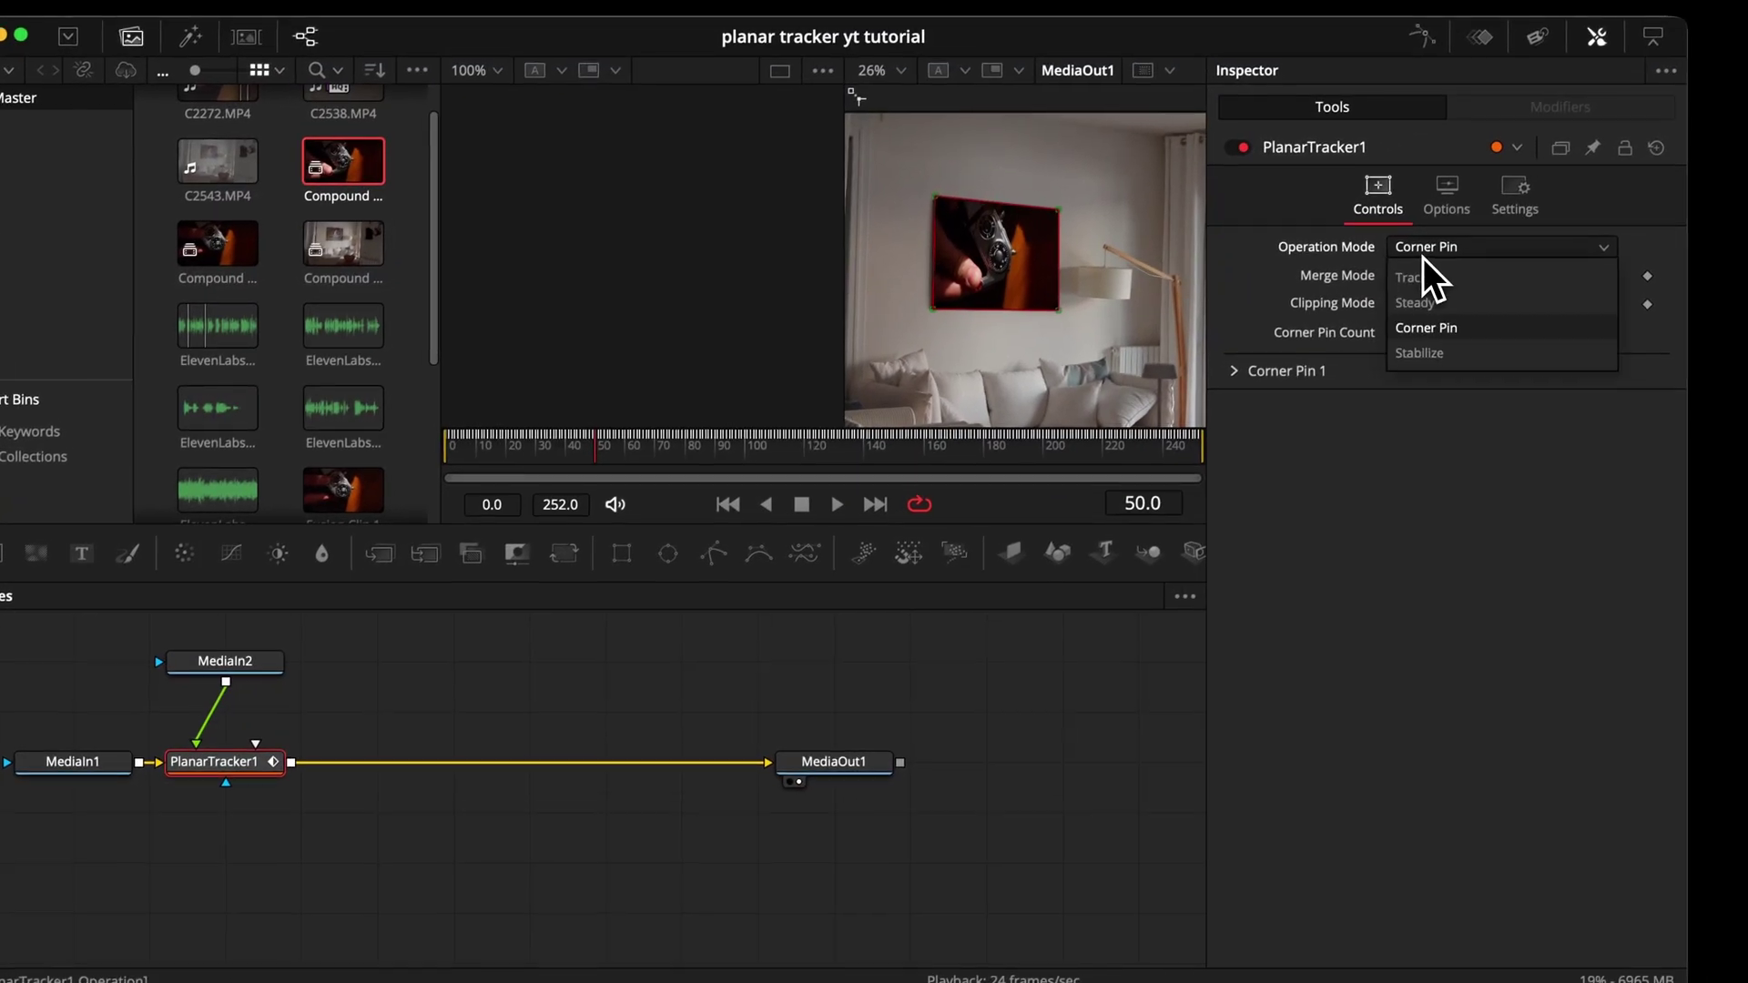
pyautogui.click(1423, 281)
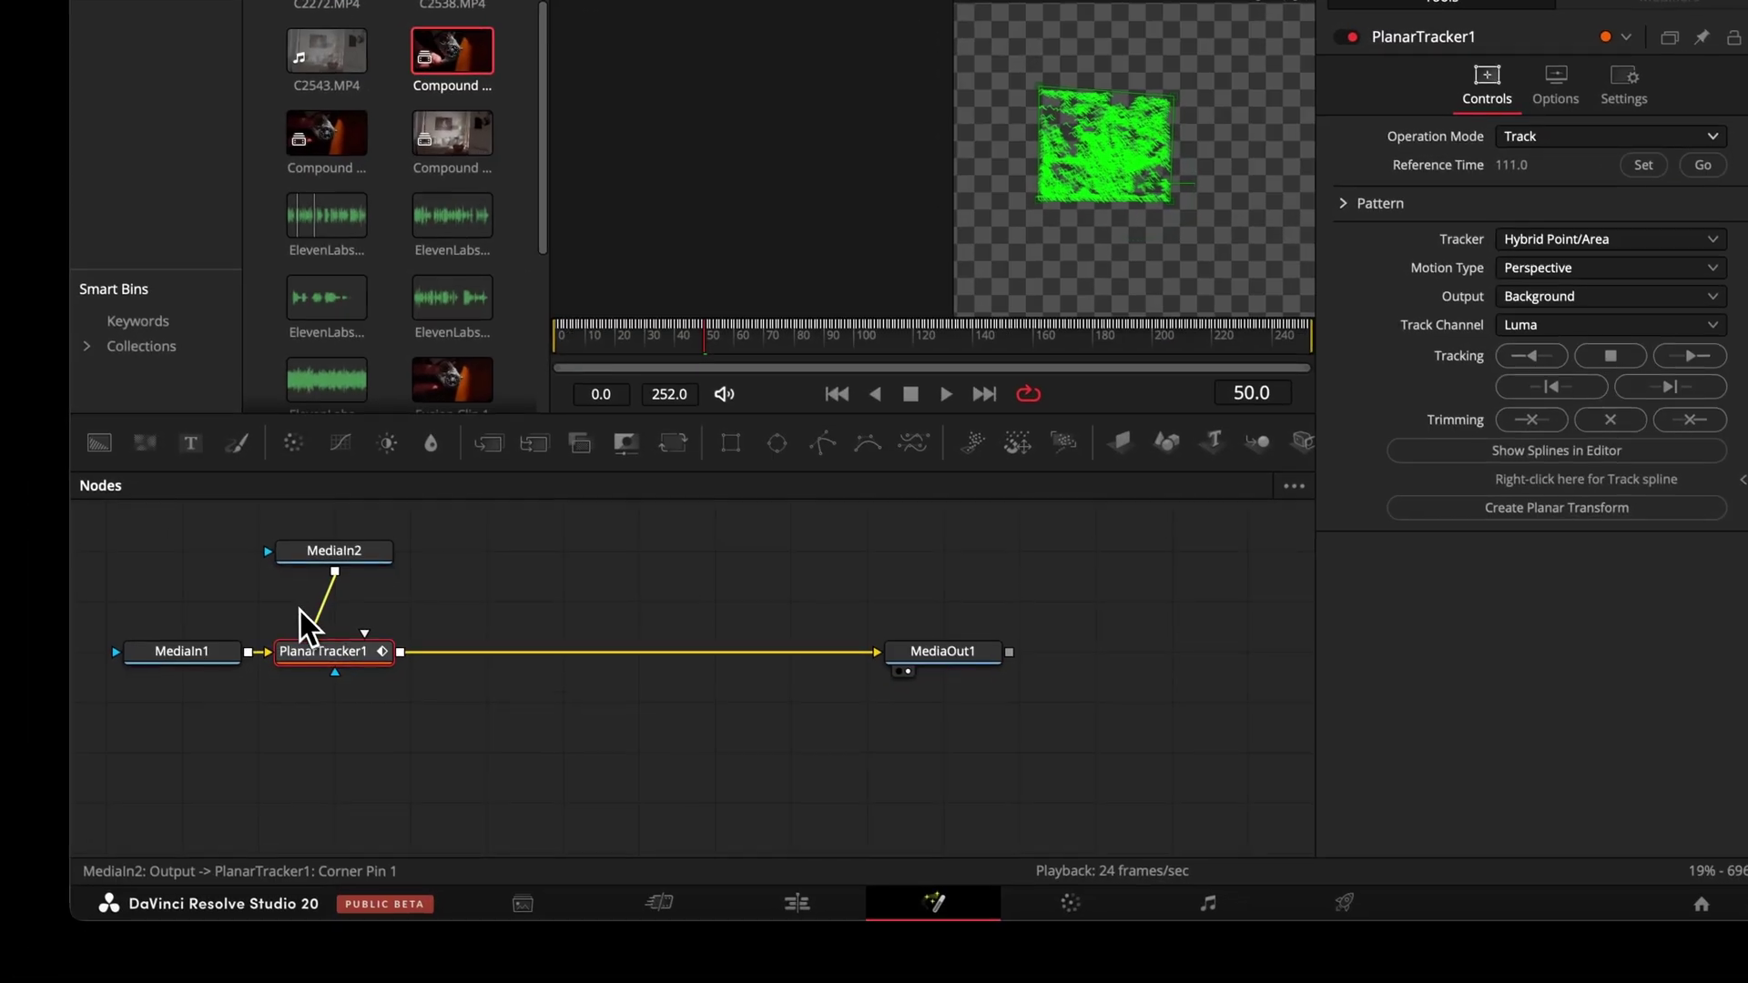
pyautogui.moveTo(300, 628); pyautogui.dragTo(428, 613)
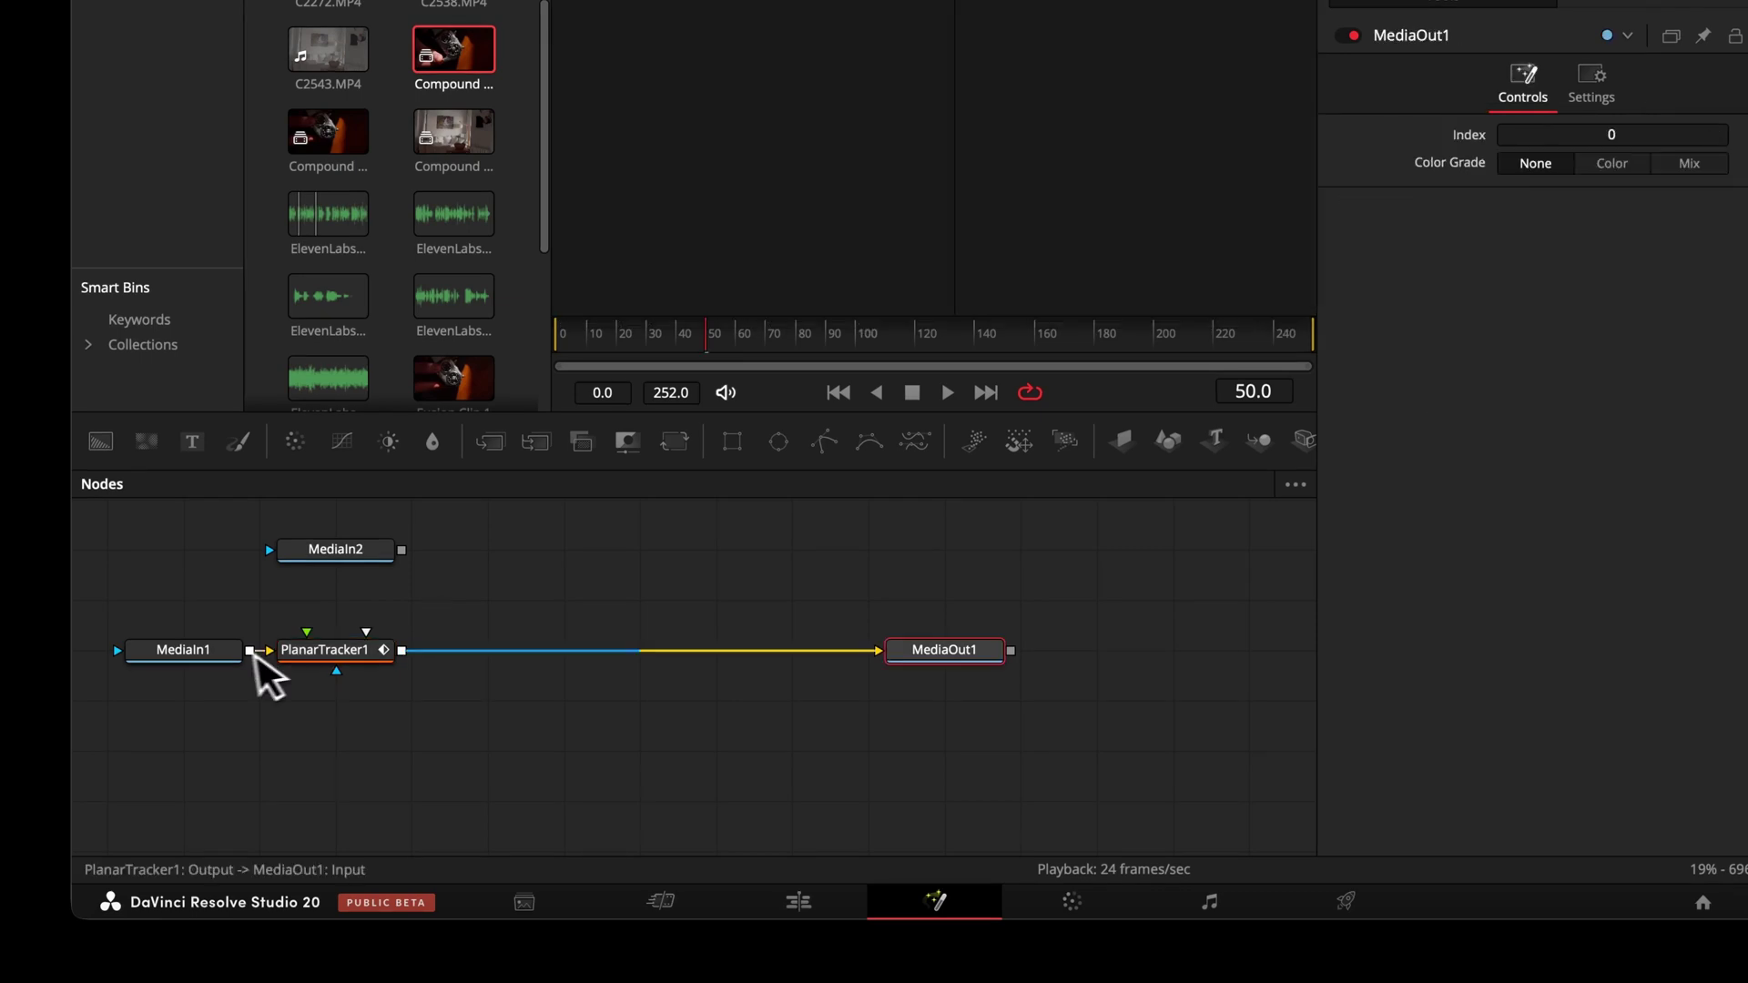
pyautogui.click(288, 652)
pyautogui.click(1437, 515)
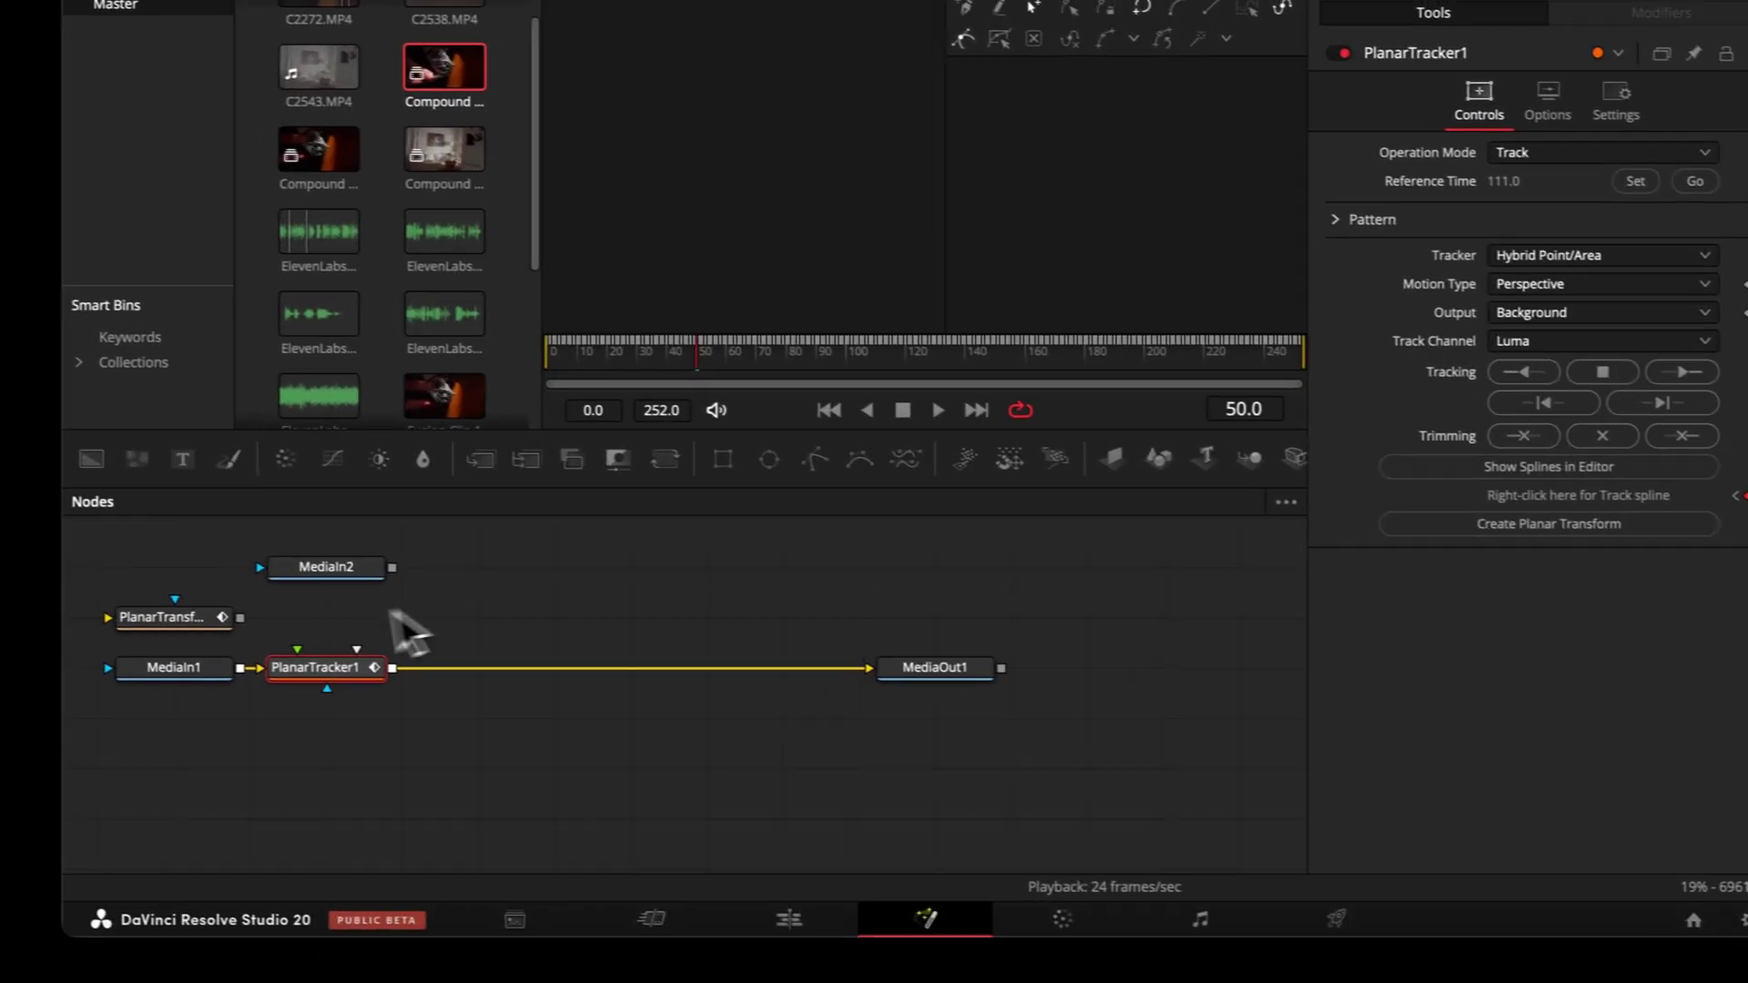
# Add Merge1 to the main chain and wire MediaIn2 into PlanarTransform1 beside the unconnected tracker
pyautogui.moveTo(306, 671); pyautogui.dragTo(728, 567)
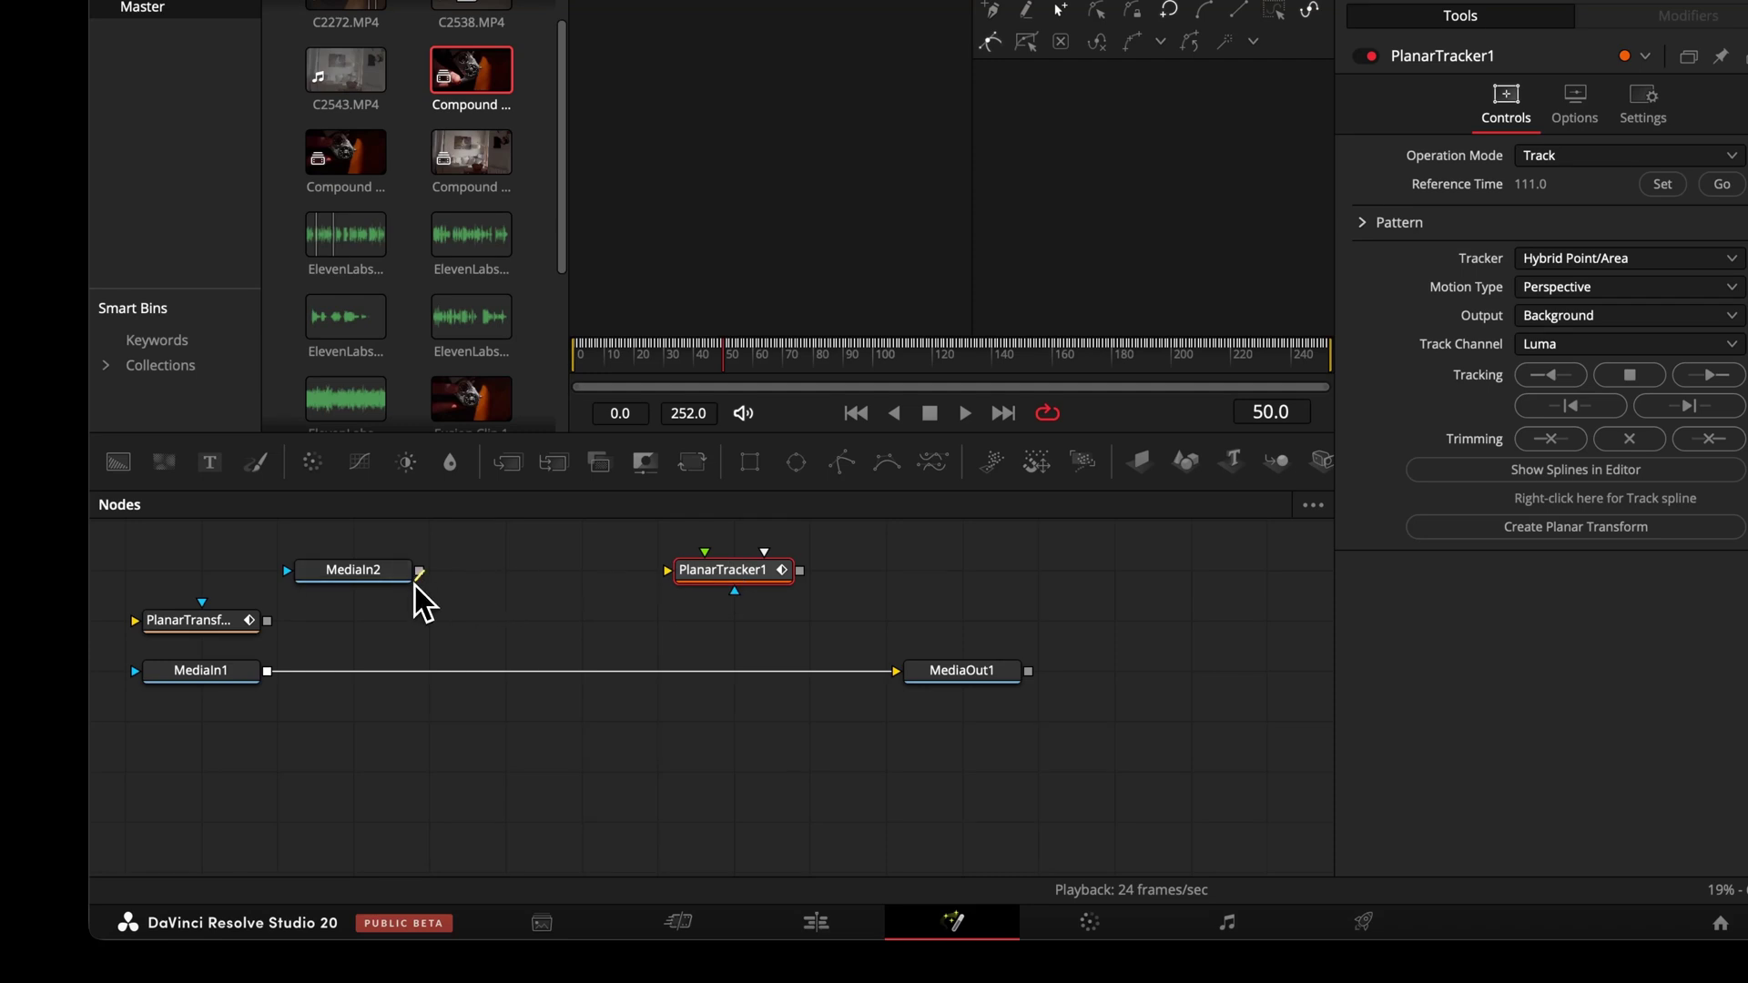
pyautogui.moveTo(509, 468); pyautogui.dragTo(602, 674)
pyautogui.moveTo(353, 574); pyautogui.dragTo(582, 574)
pyautogui.moveTo(232, 626); pyautogui.dragTo(537, 628)
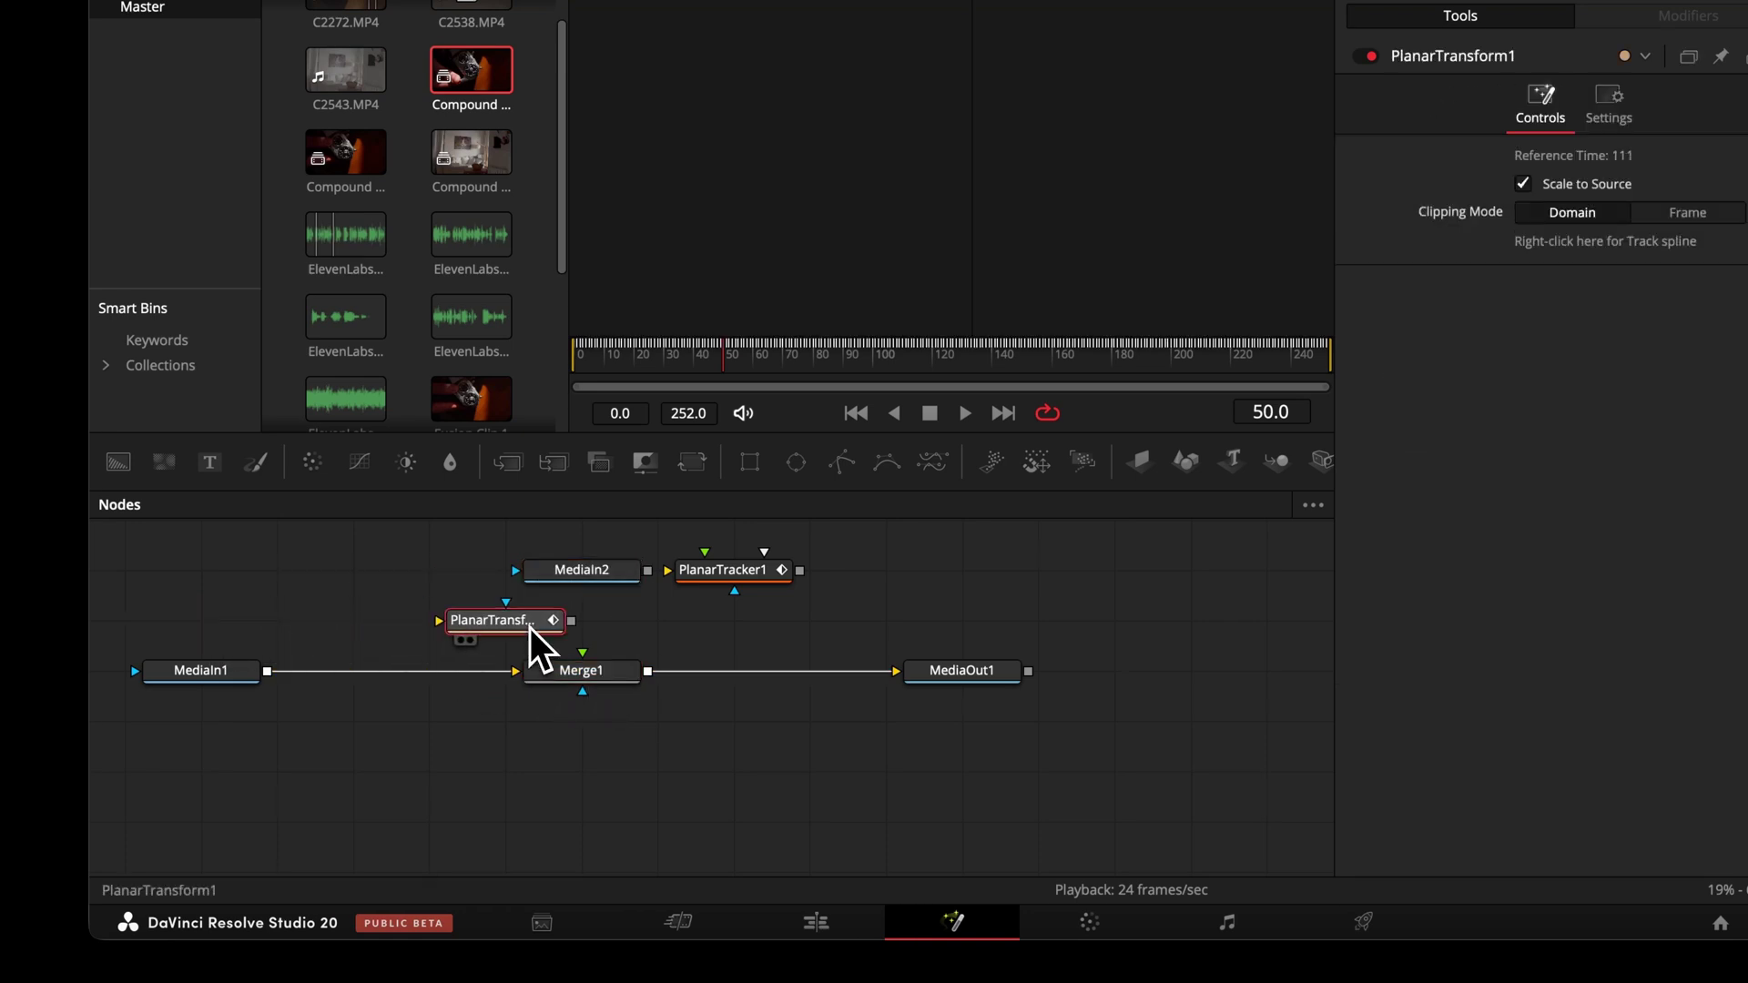
pyautogui.moveTo(648, 572); pyautogui.dragTo(581, 619)
pyautogui.click(926, 674)
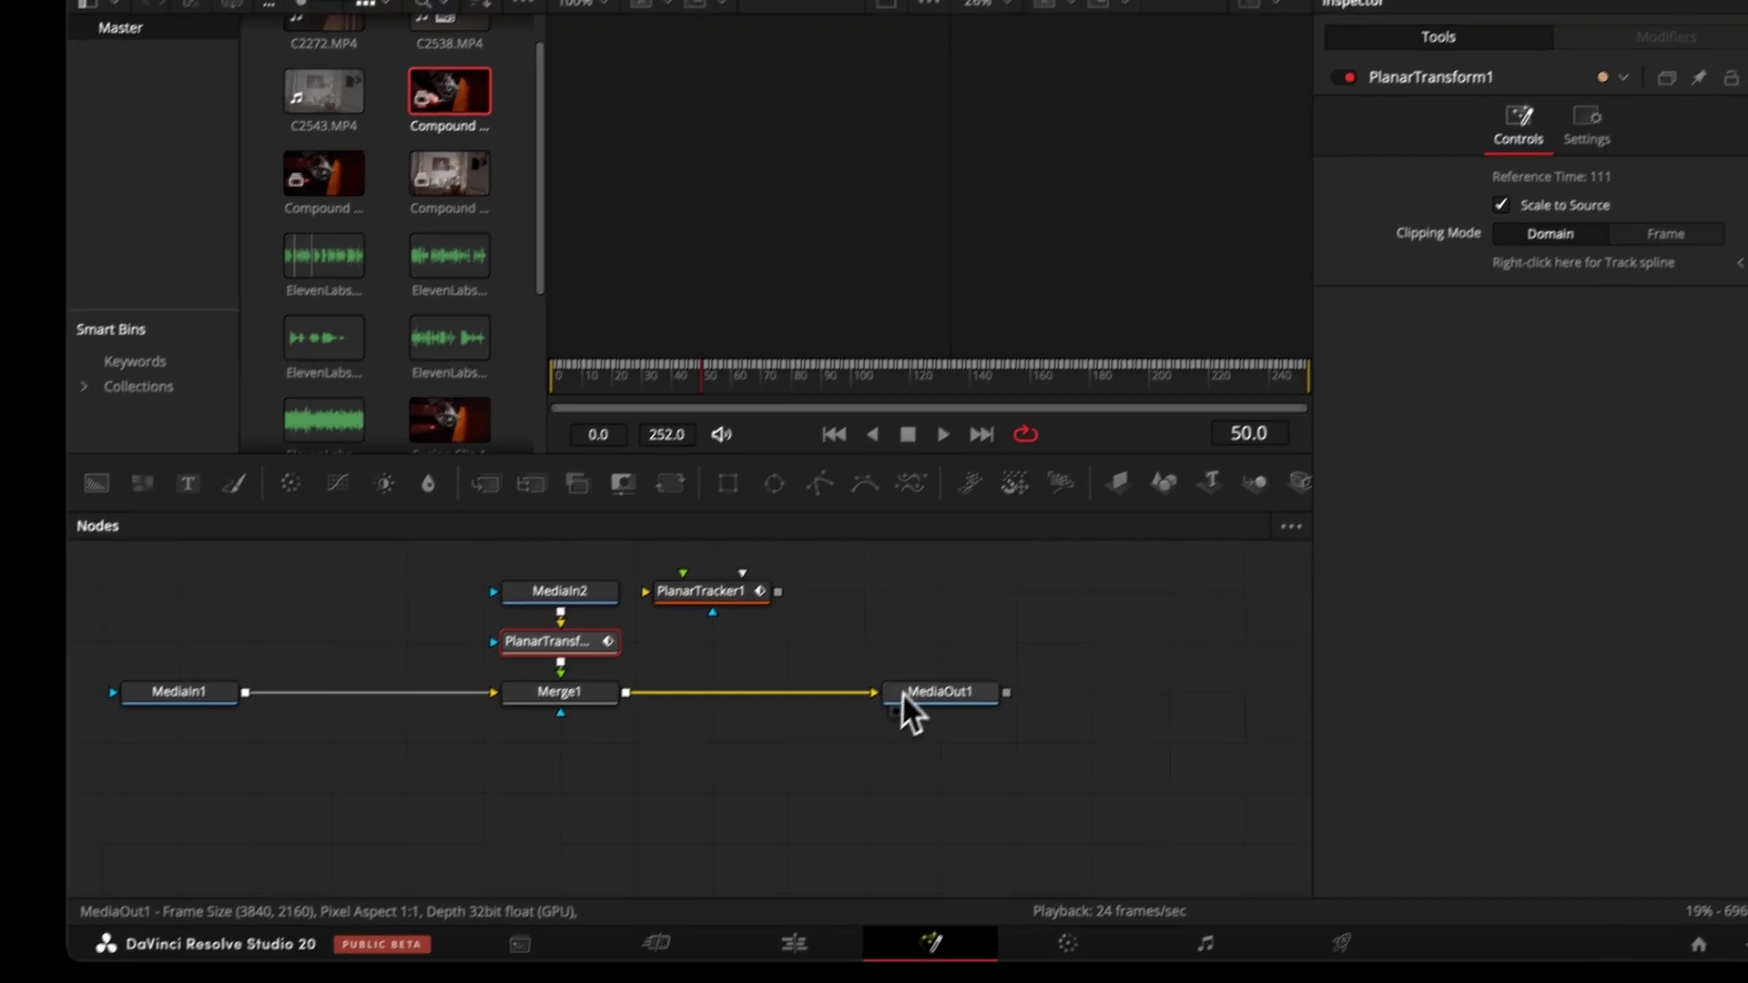
# Play the composited output in the viewer and make room above the compound clip node
pyautogui.press('2')
pyautogui.press('space')
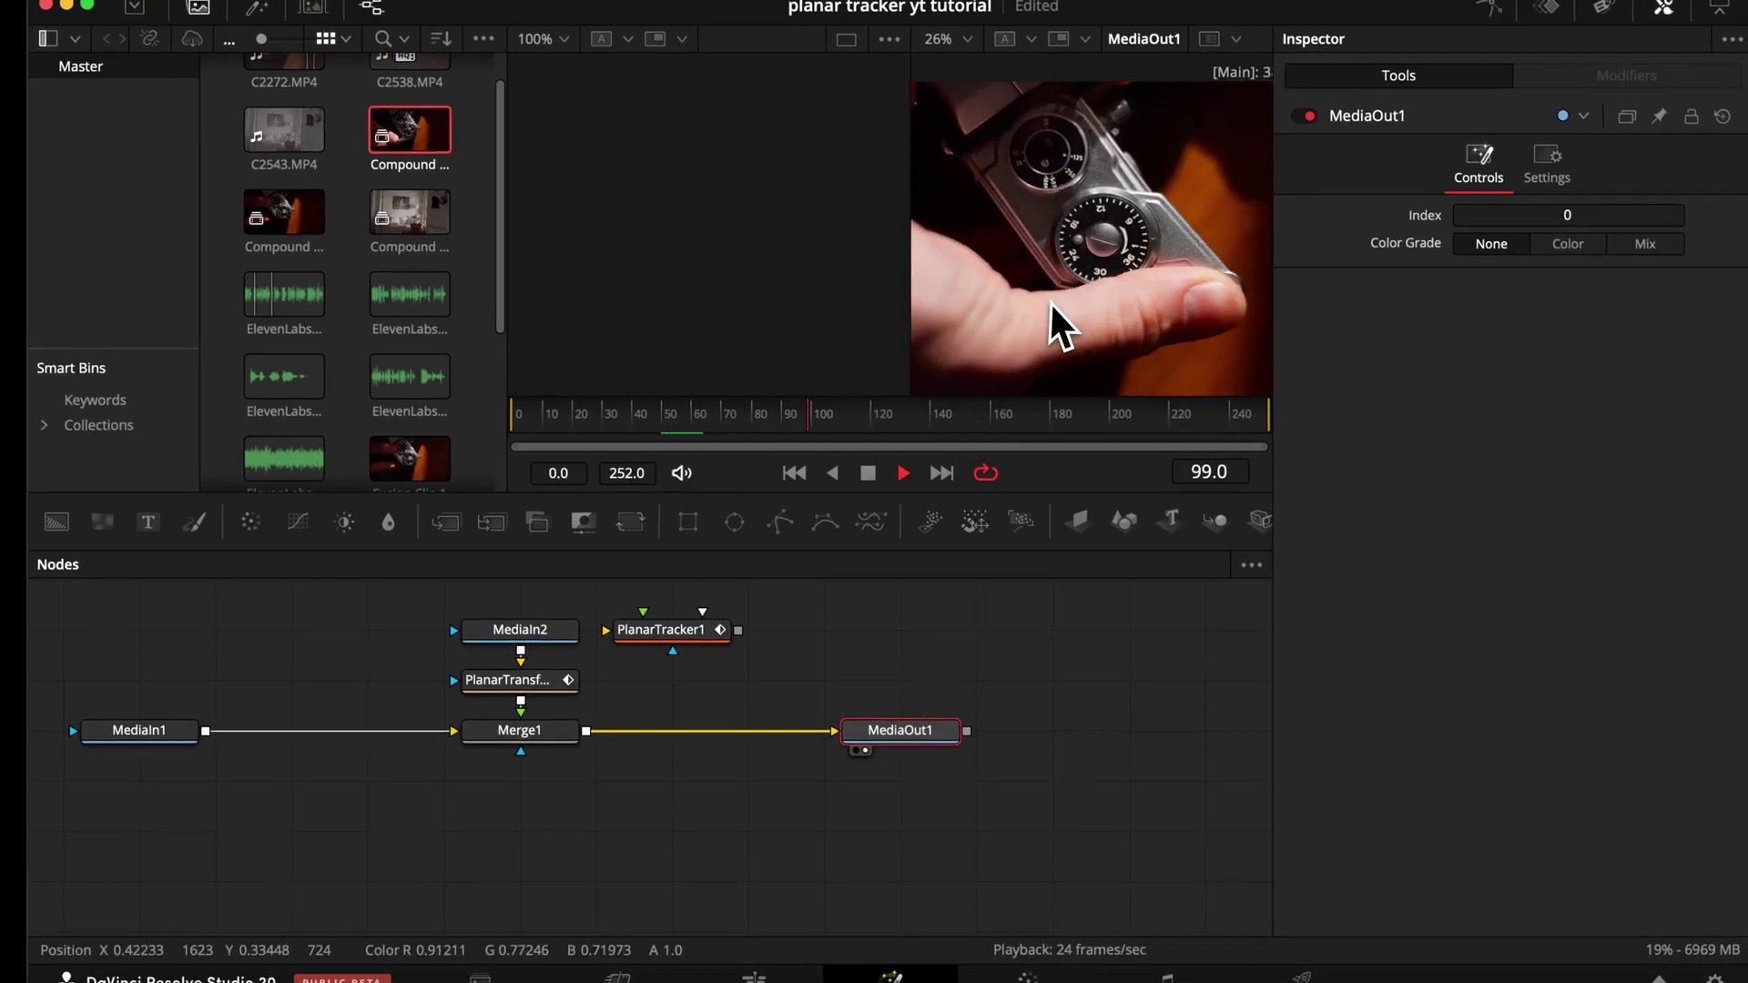
pyautogui.moveTo(551, 636); pyautogui.dragTo(553, 607)
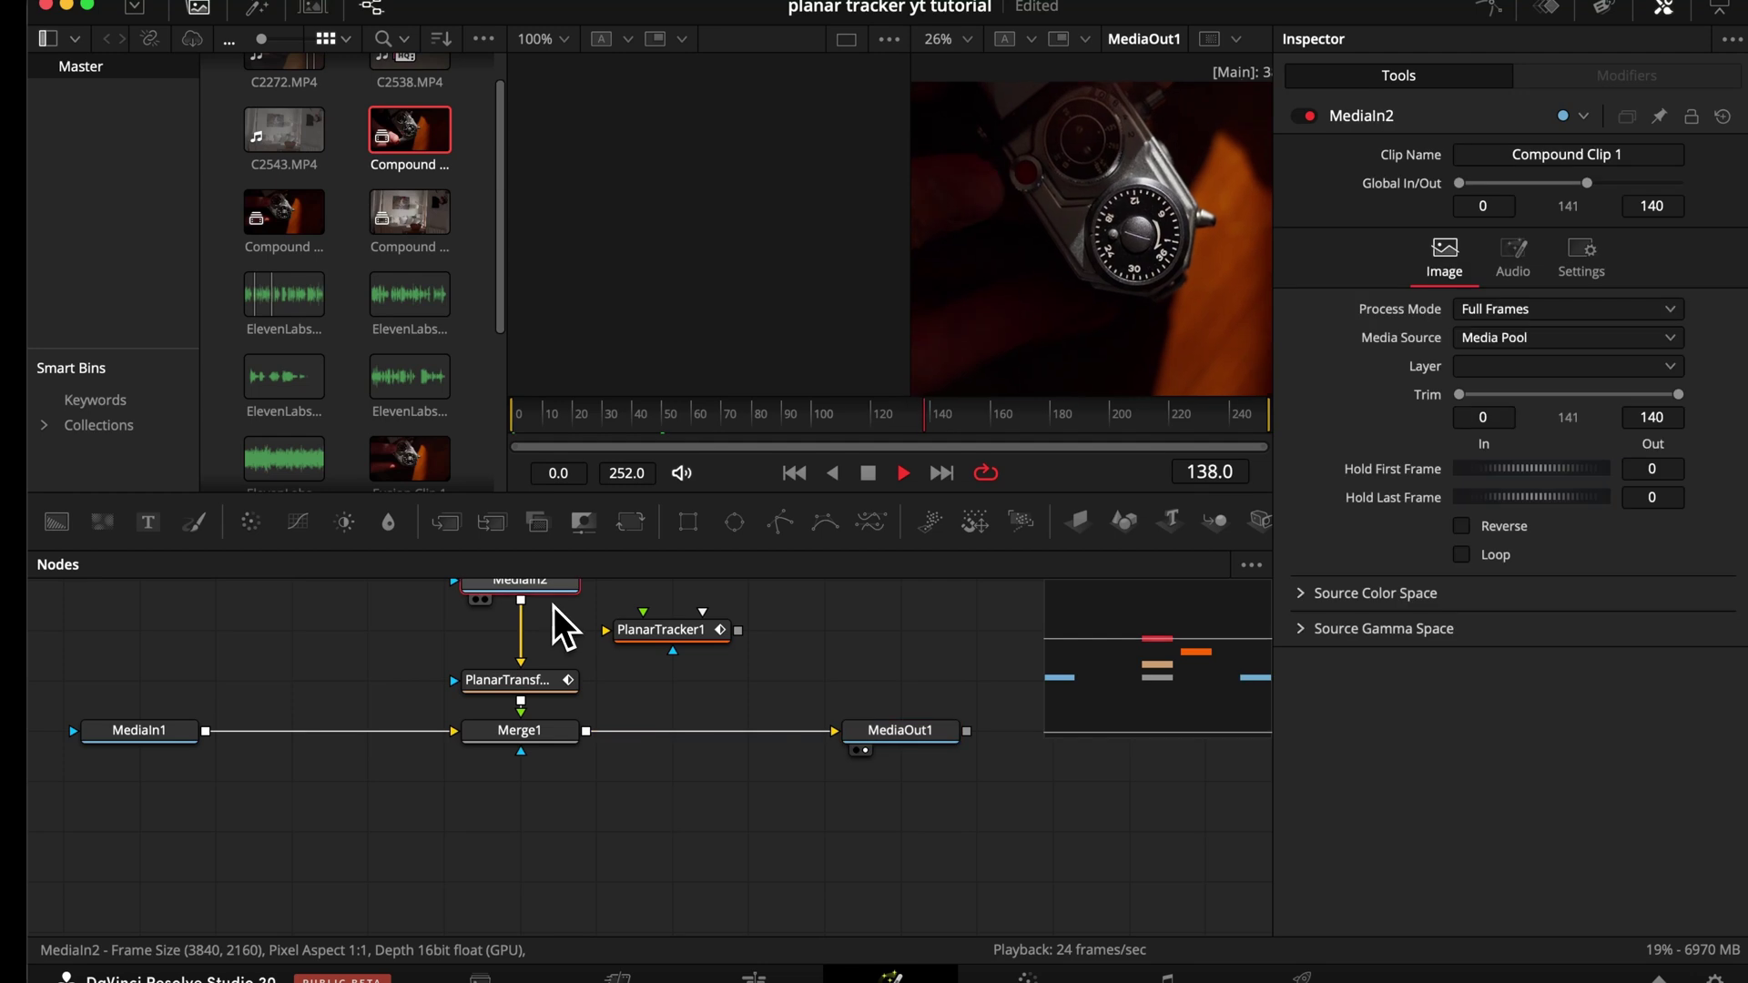
pyautogui.scroll(2, 554, 606)
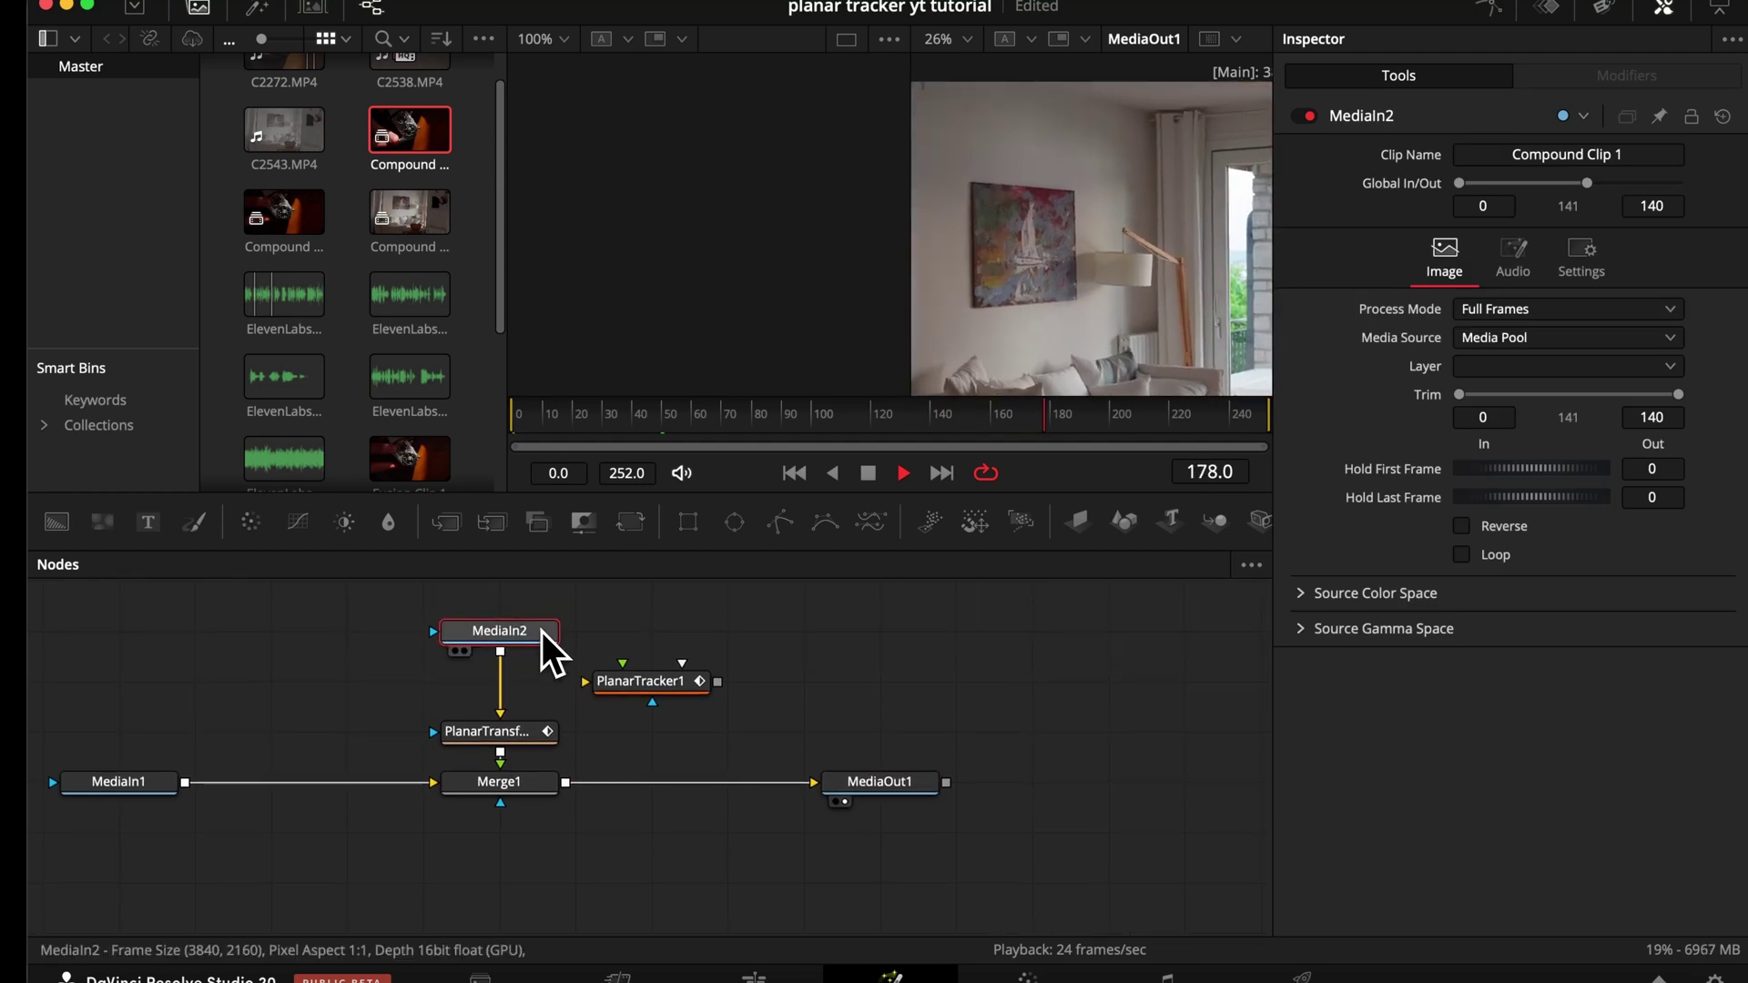
# Insert Transform1 after MediaIn2 and reduce its Size to 0.38
pyautogui.hotkey('shift', 'space')
pyautogui.write('trans')
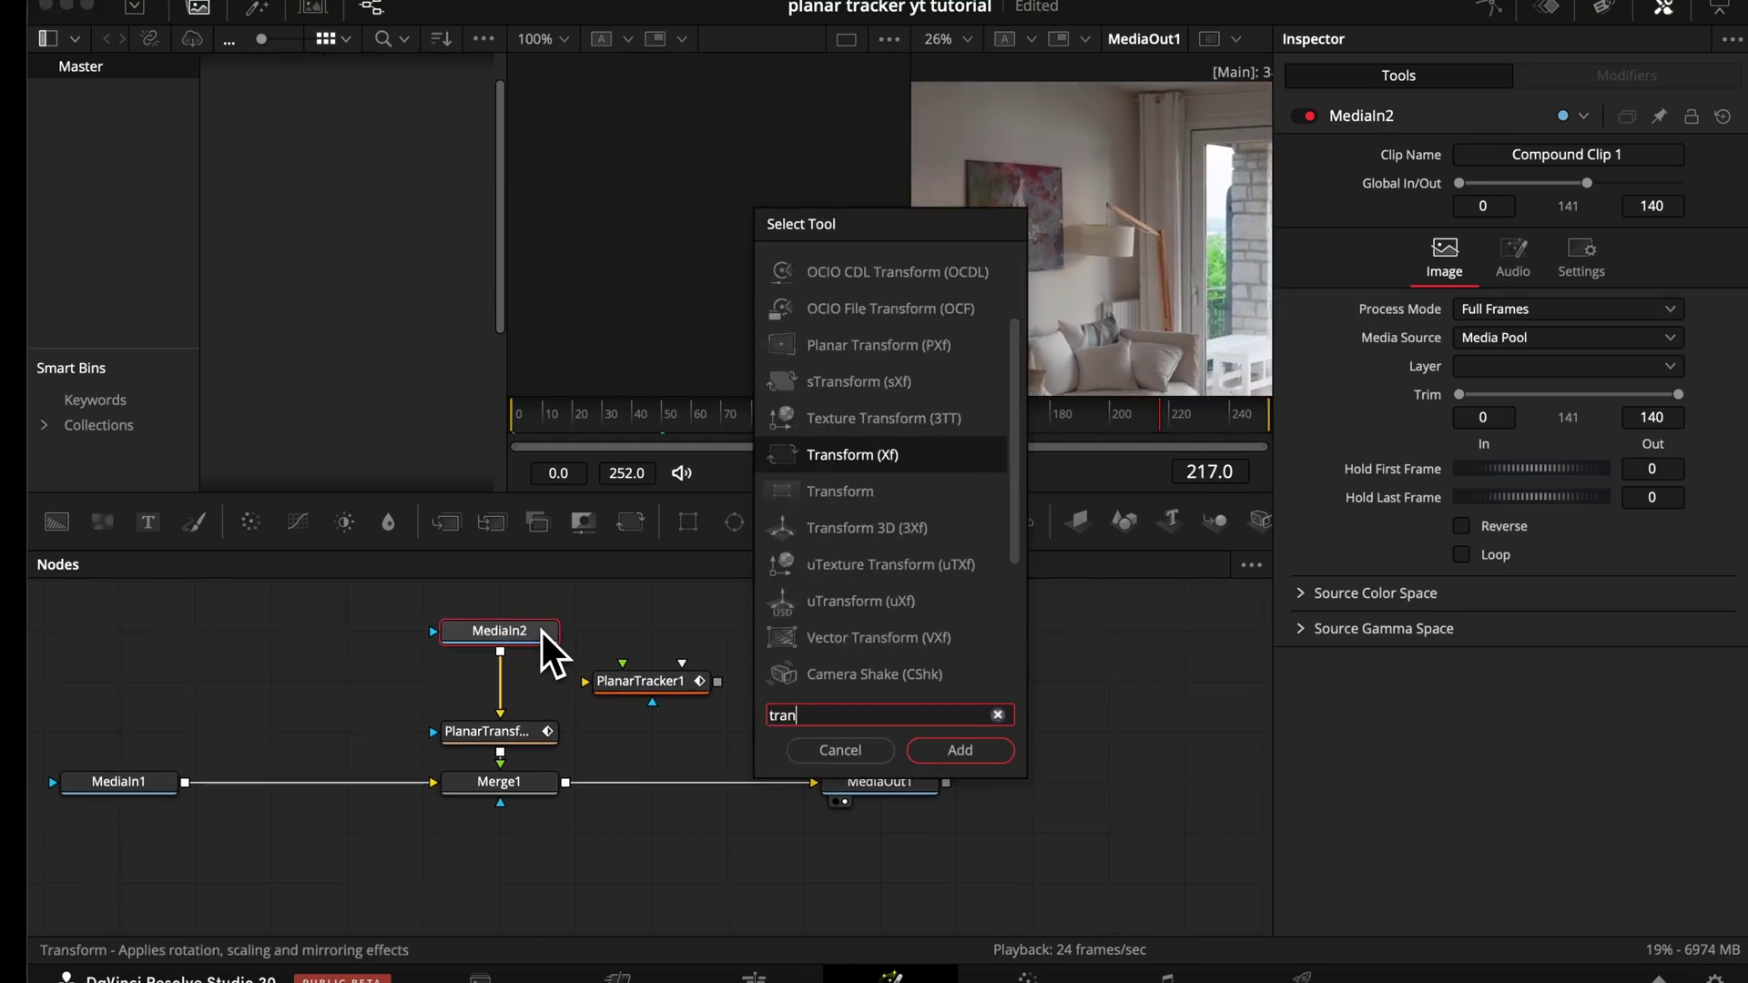
pyautogui.click(916, 475)
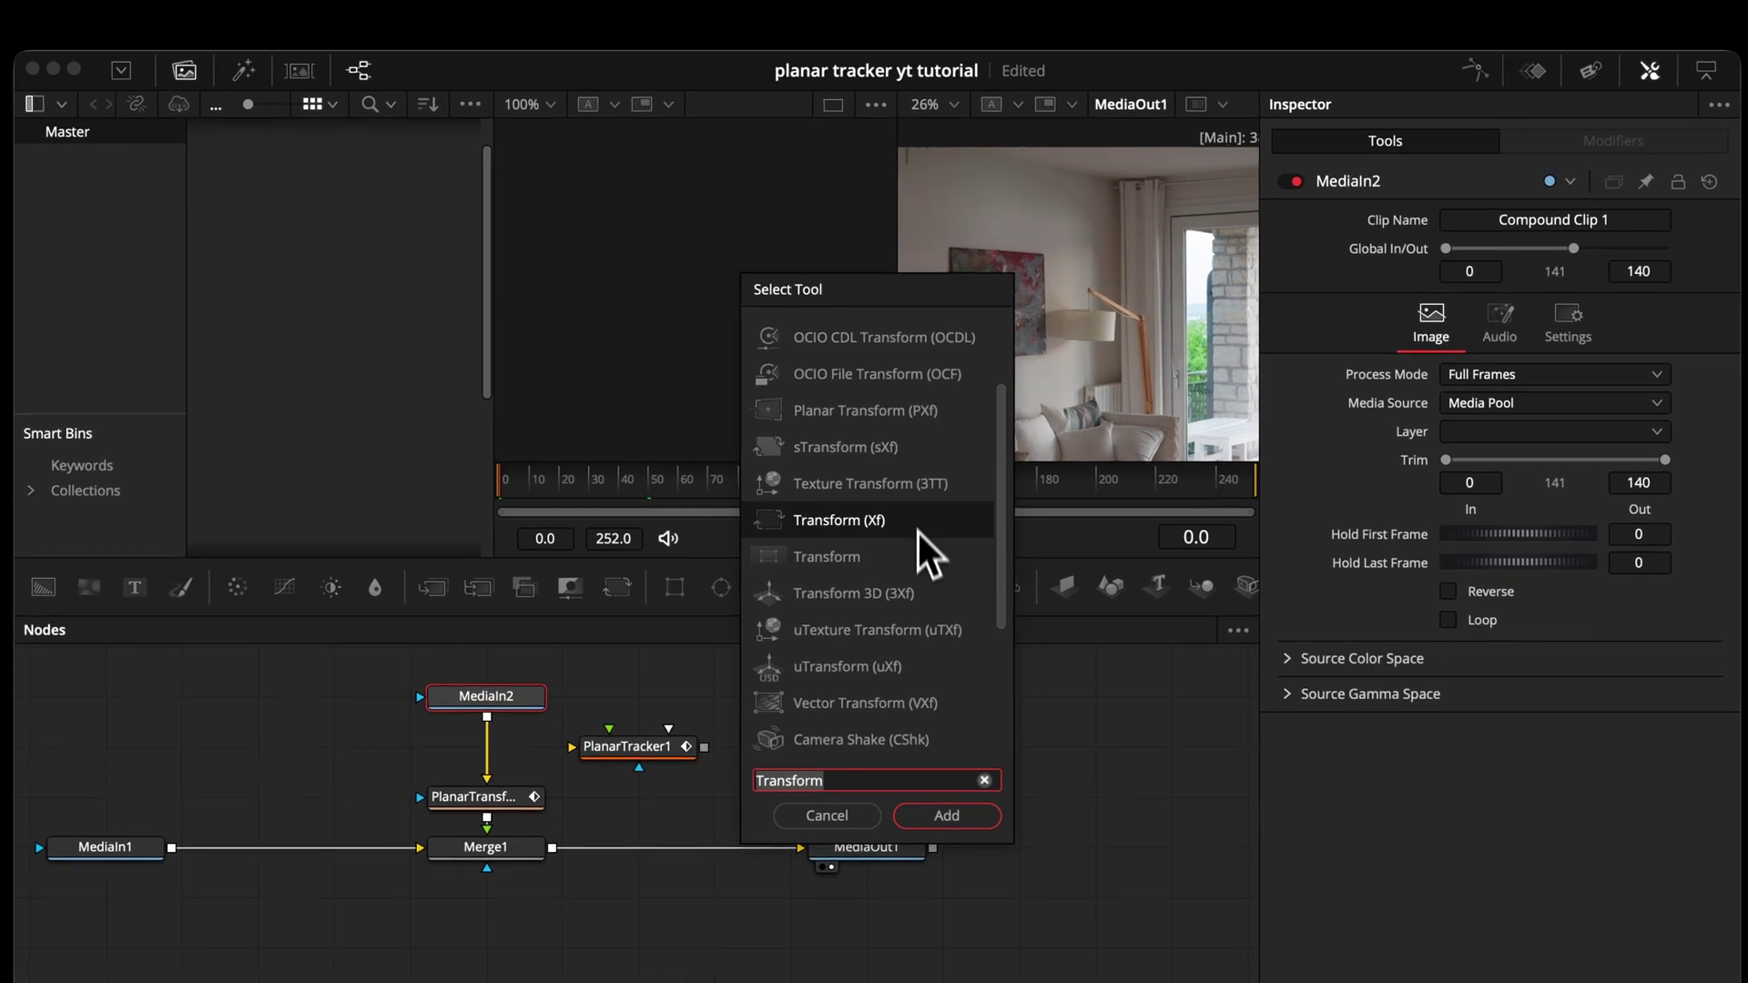
pyautogui.click(945, 719)
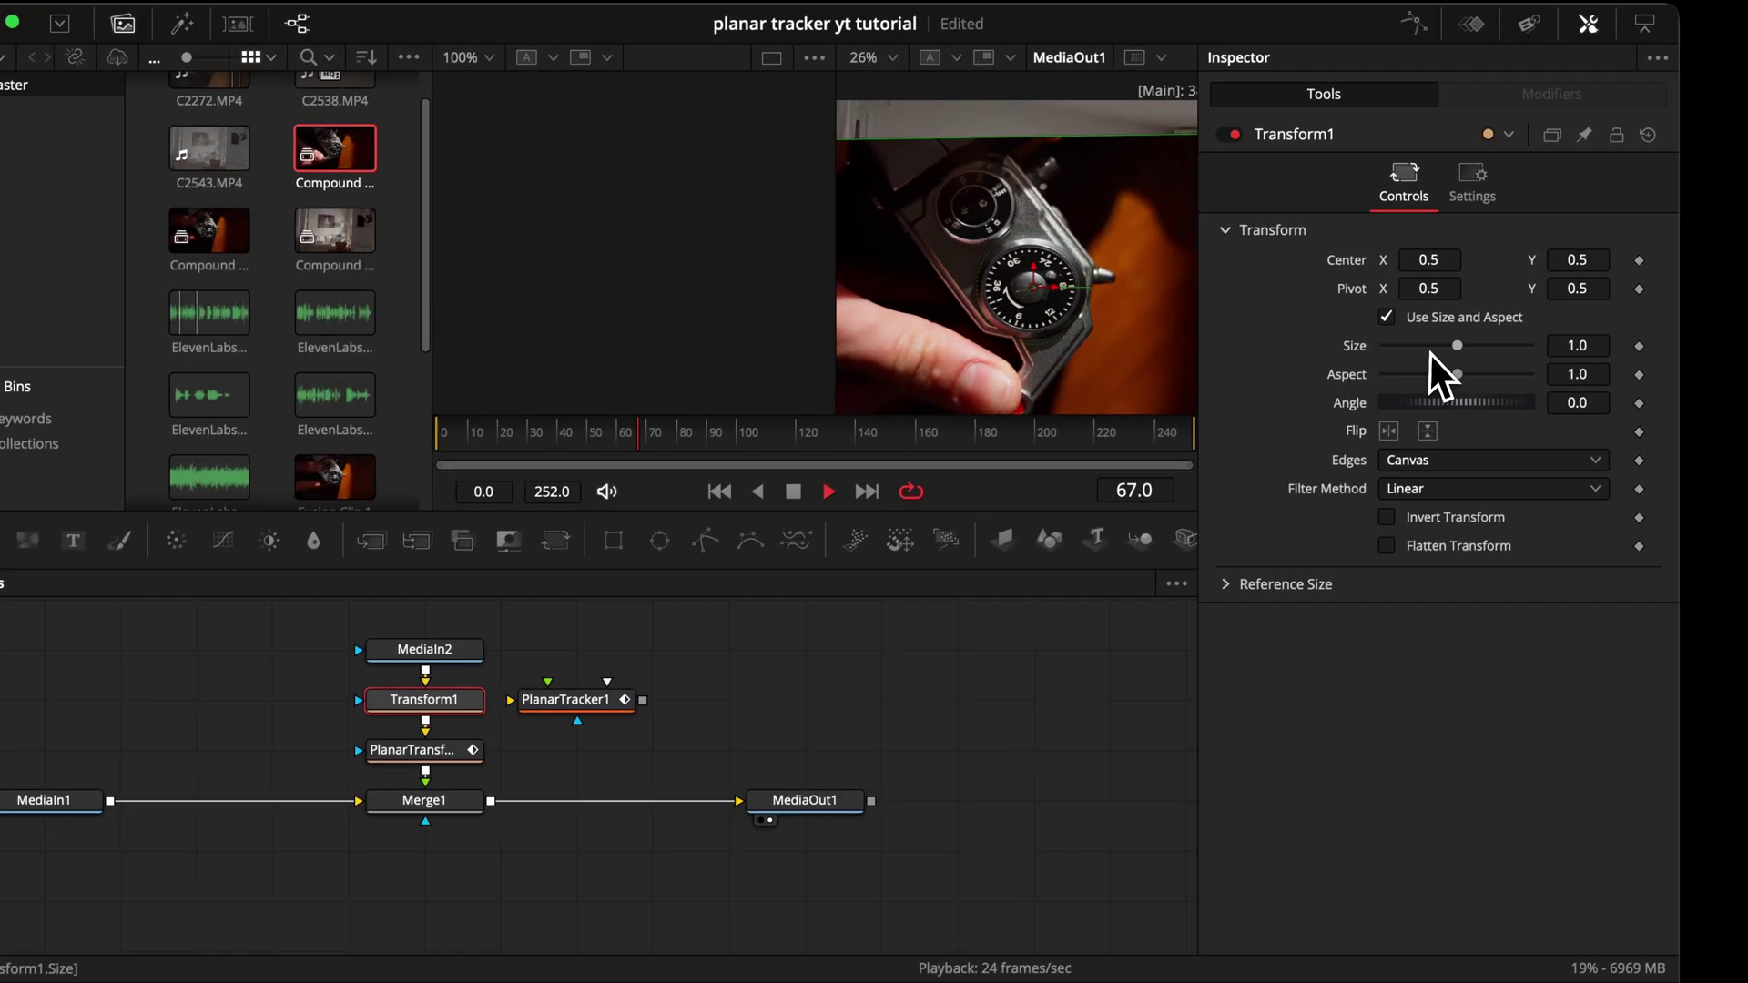
pyautogui.moveTo(1519, 264); pyautogui.dragTo(1509, 265)
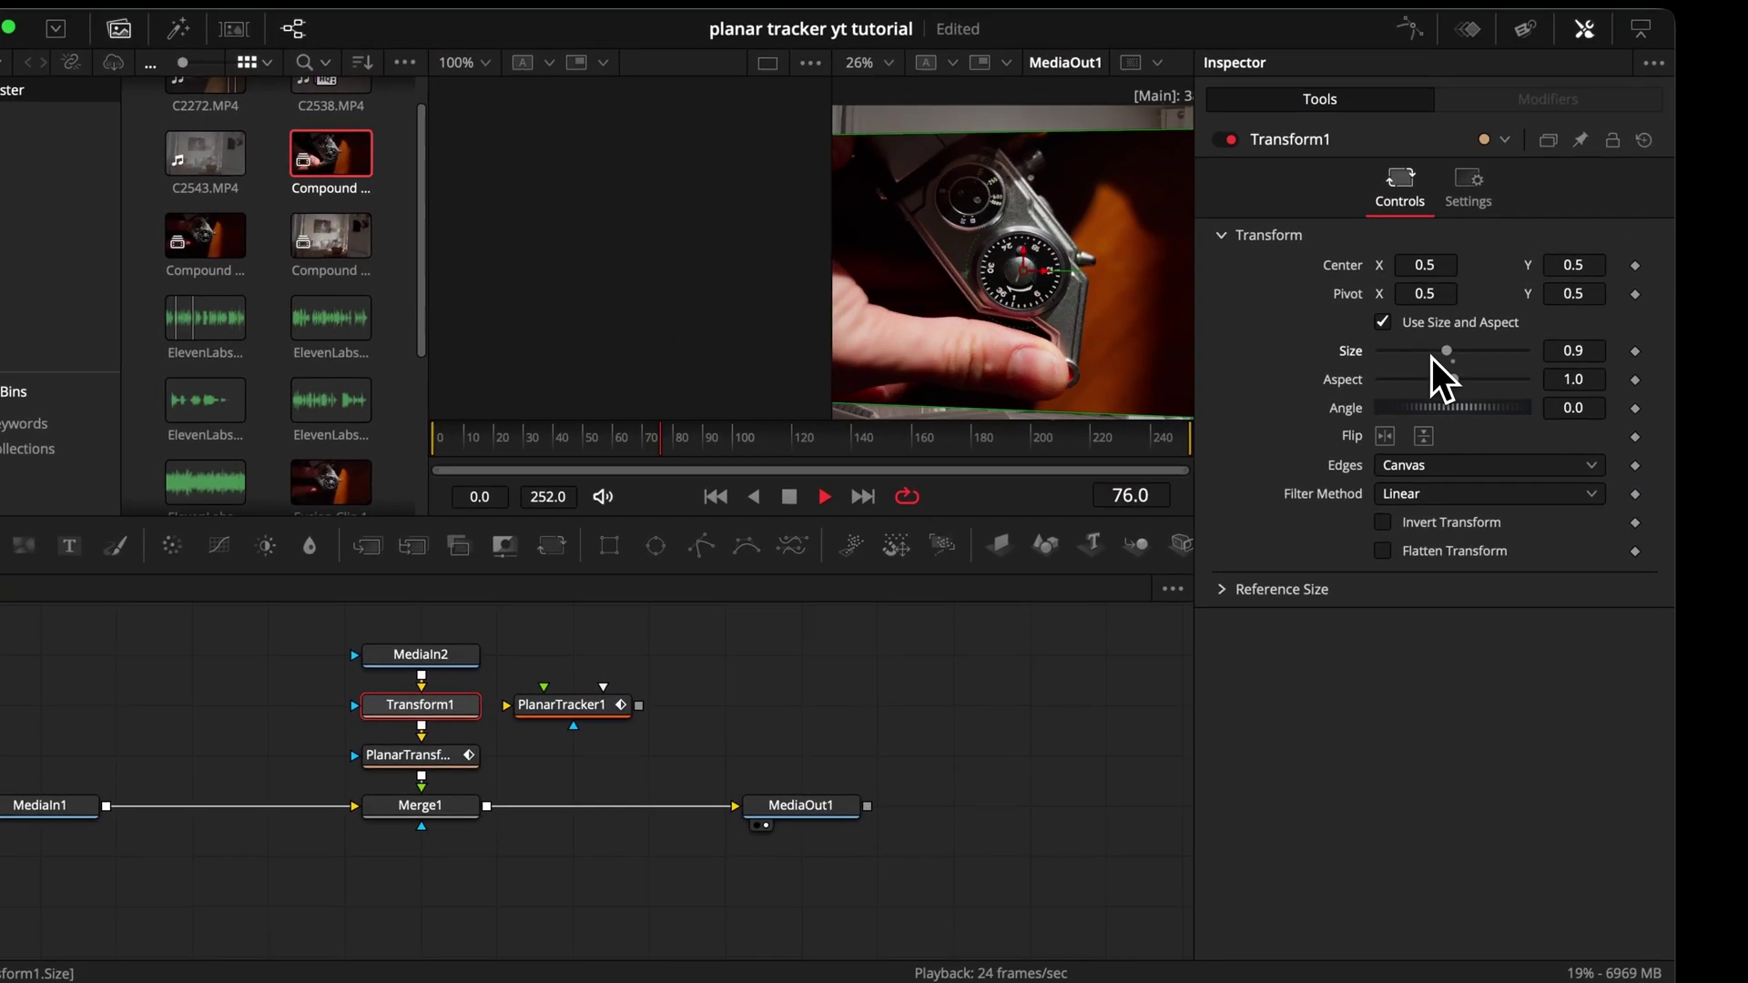
pyautogui.moveTo(1437, 359); pyautogui.dragTo(1409, 362)
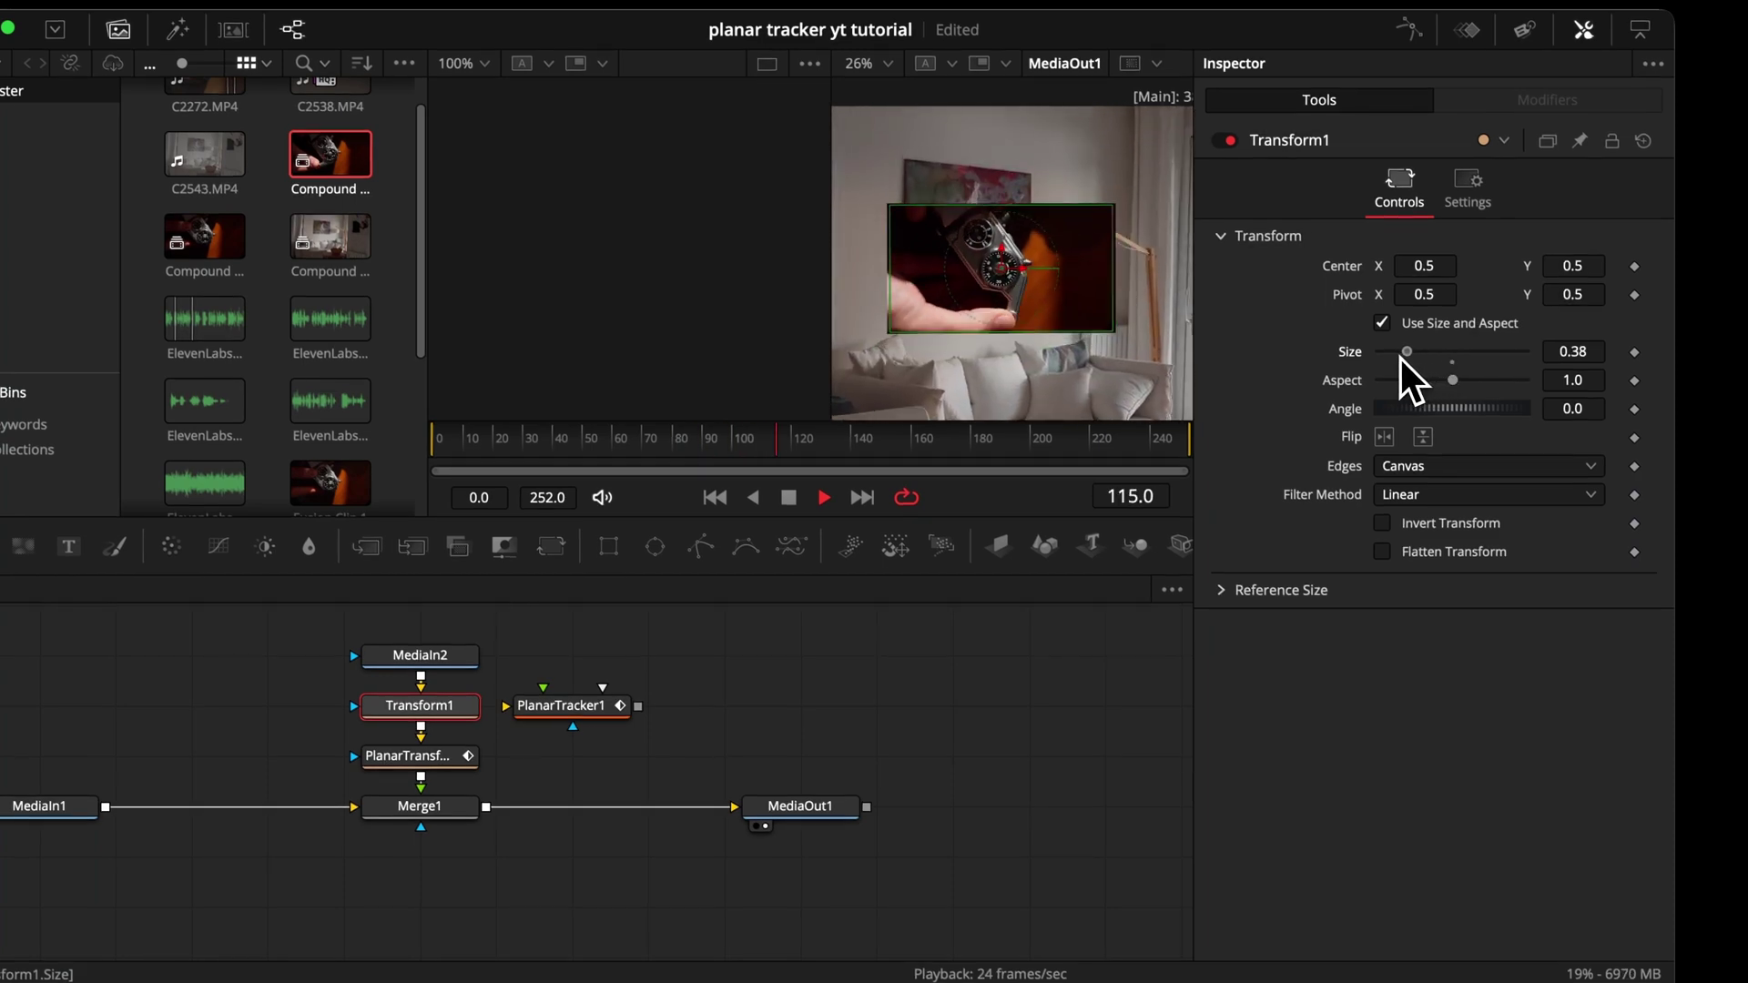